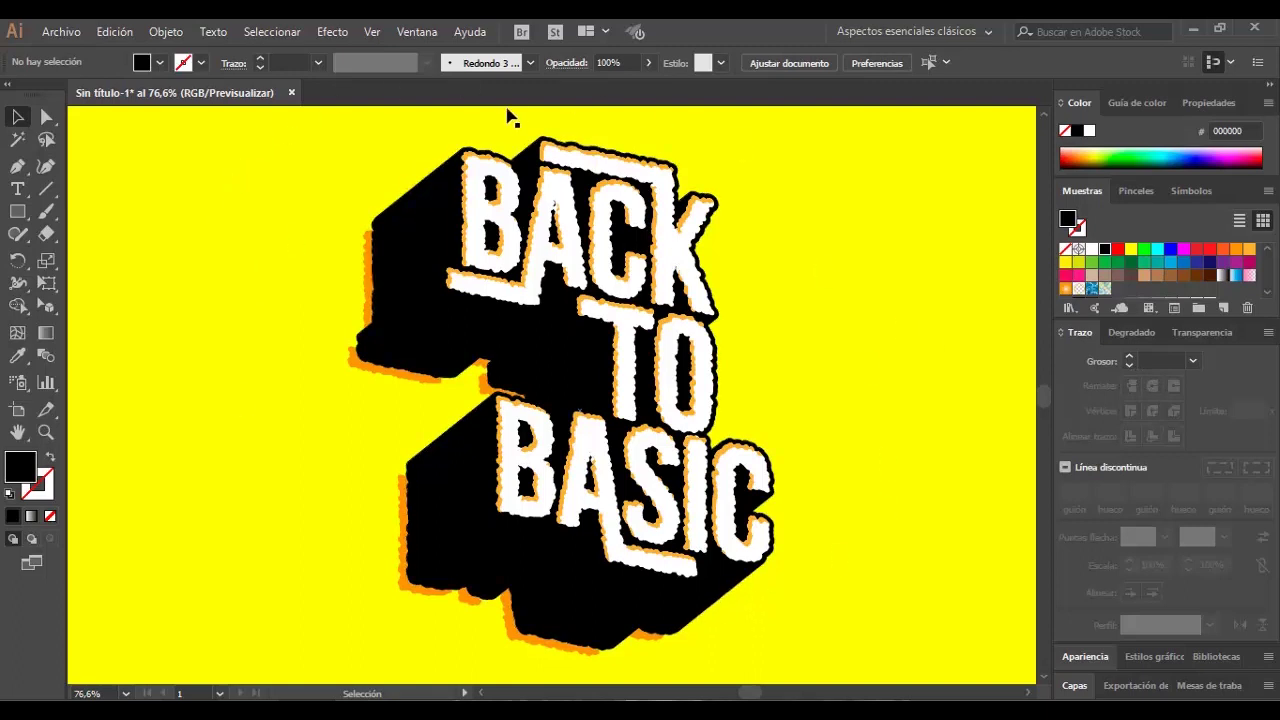
- Fit the artboard in view, then select and delete all the finished BACK TO BASIC artwork
scroll(543, 130, up, 2)
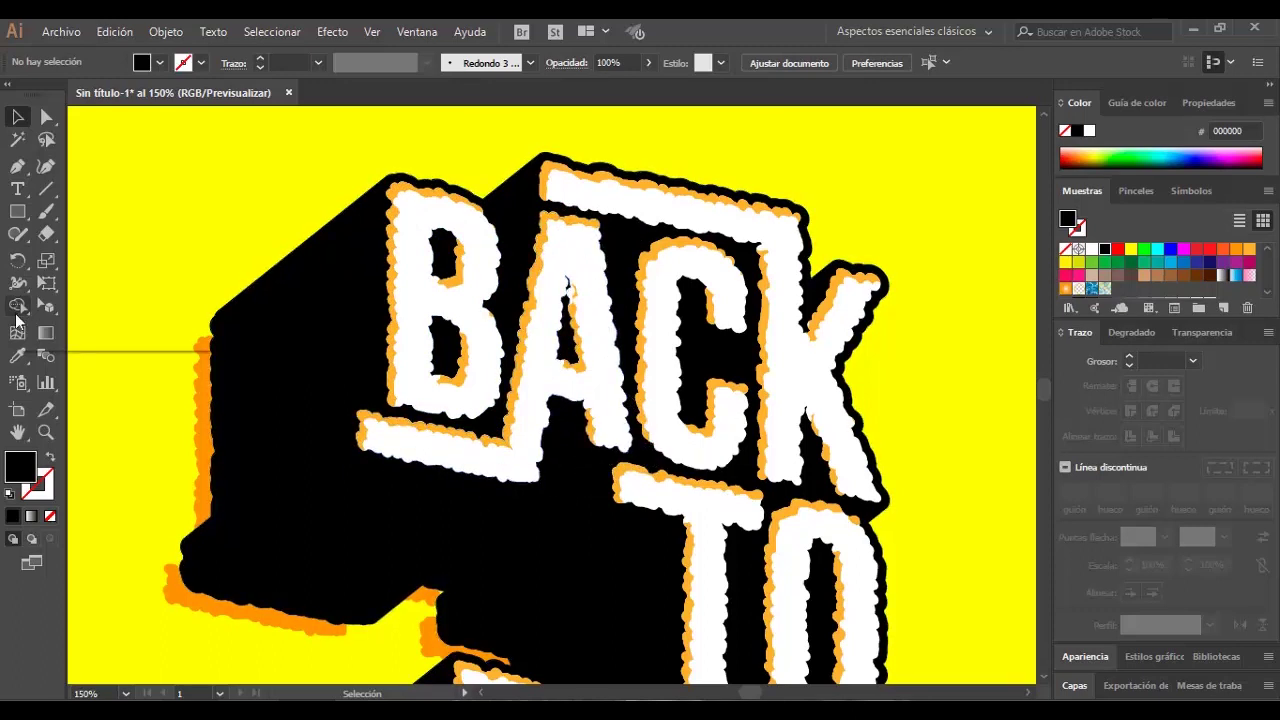
key(ctrl+0)
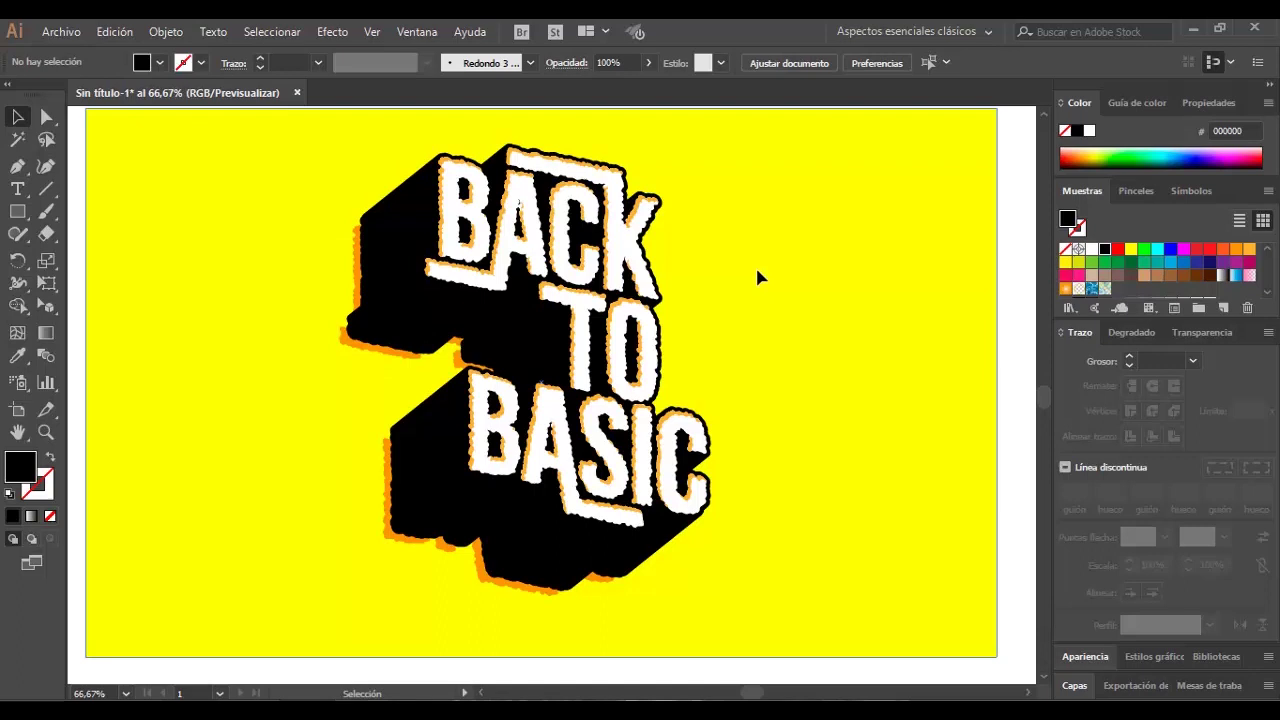
key(ctrl+a)
key(Delete)
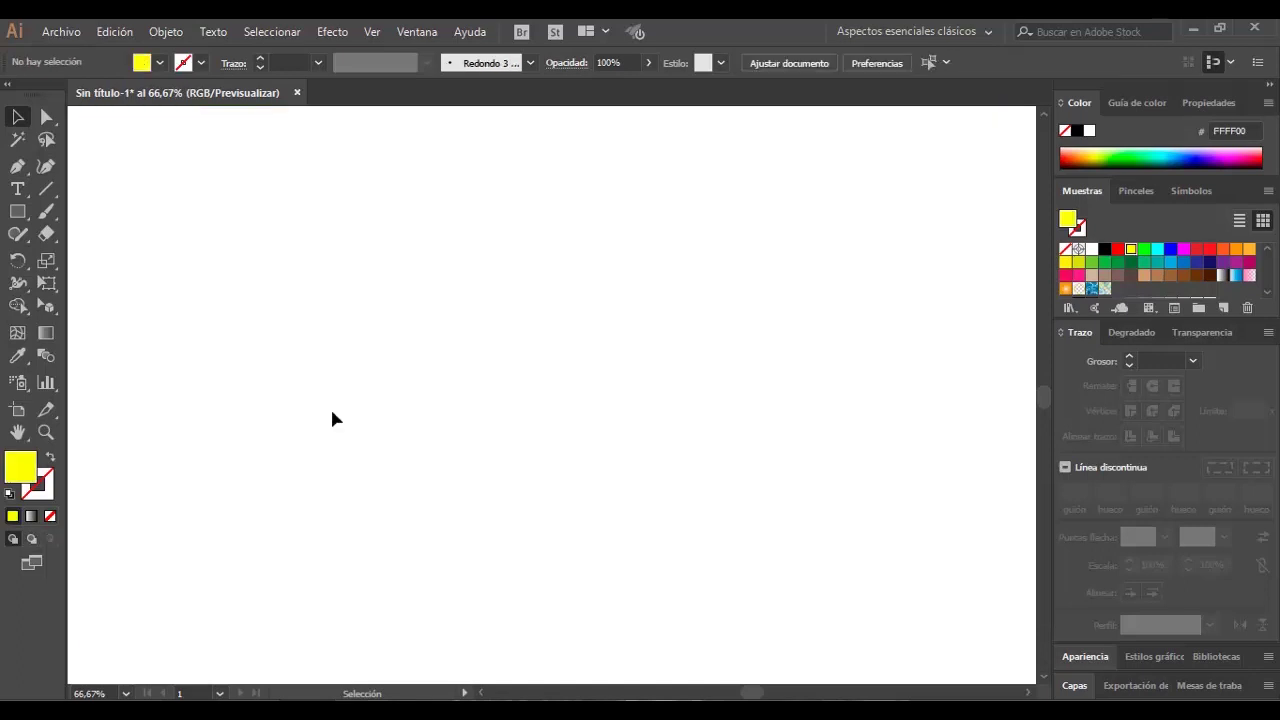
- Type BACK TO BASIC in Bebas Neue, enlarge it to 274.38 pt, reposition it, and convert to outlines
key(t)
click(238, 249)
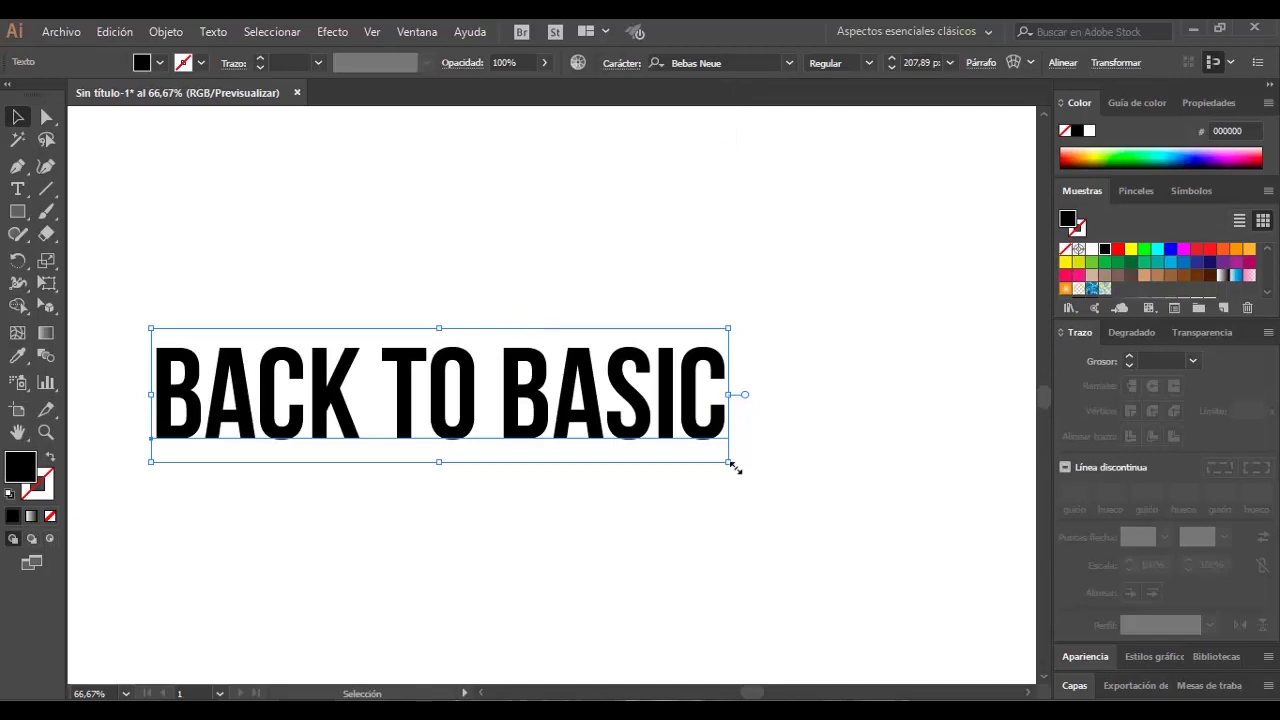
drag(730, 463, 914, 556)
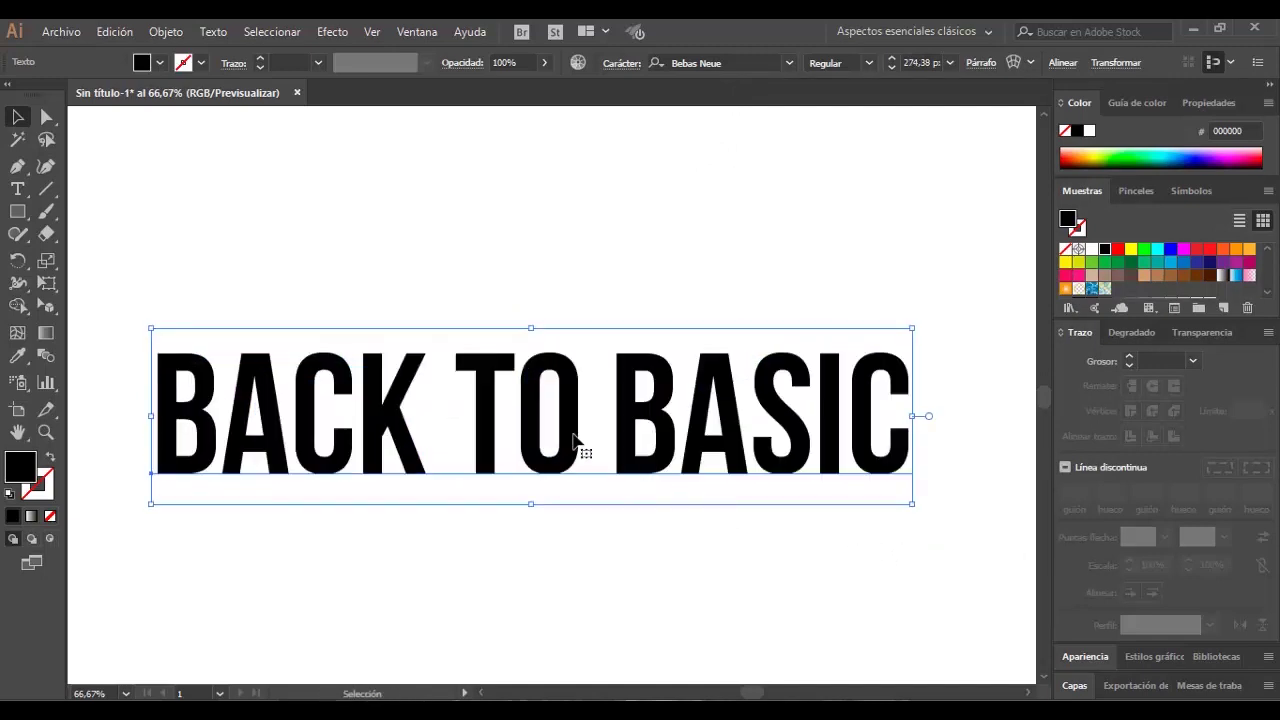
drag(550, 372, 494, 308)
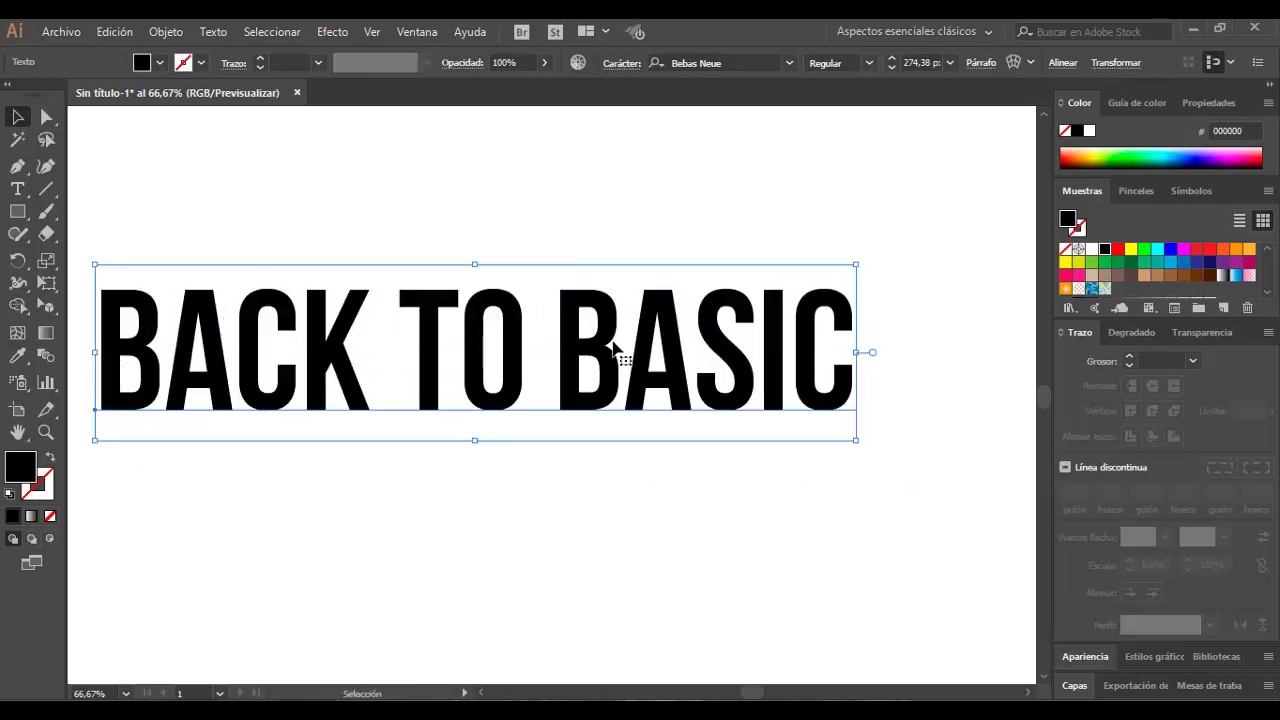
key(ctrl+shift+o)
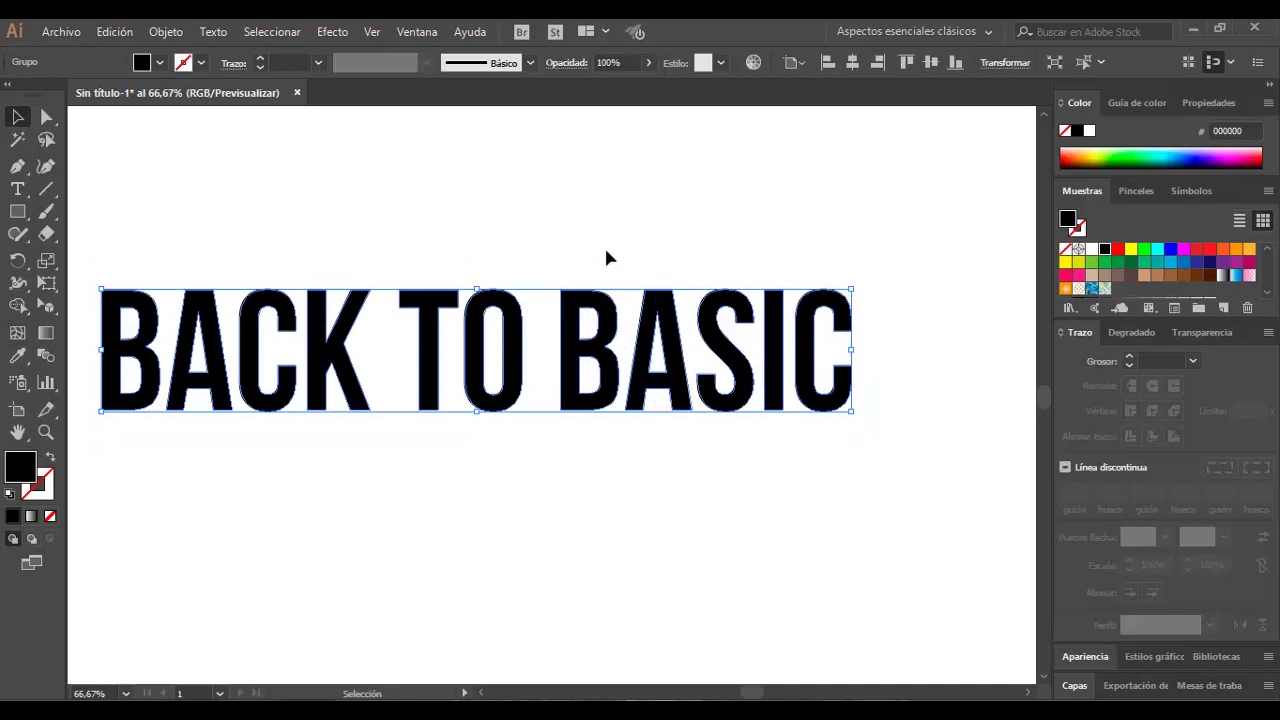
- Ungroup the outlined lettering and move TO down below BACK
right_click(580, 294)
click(563, 245)
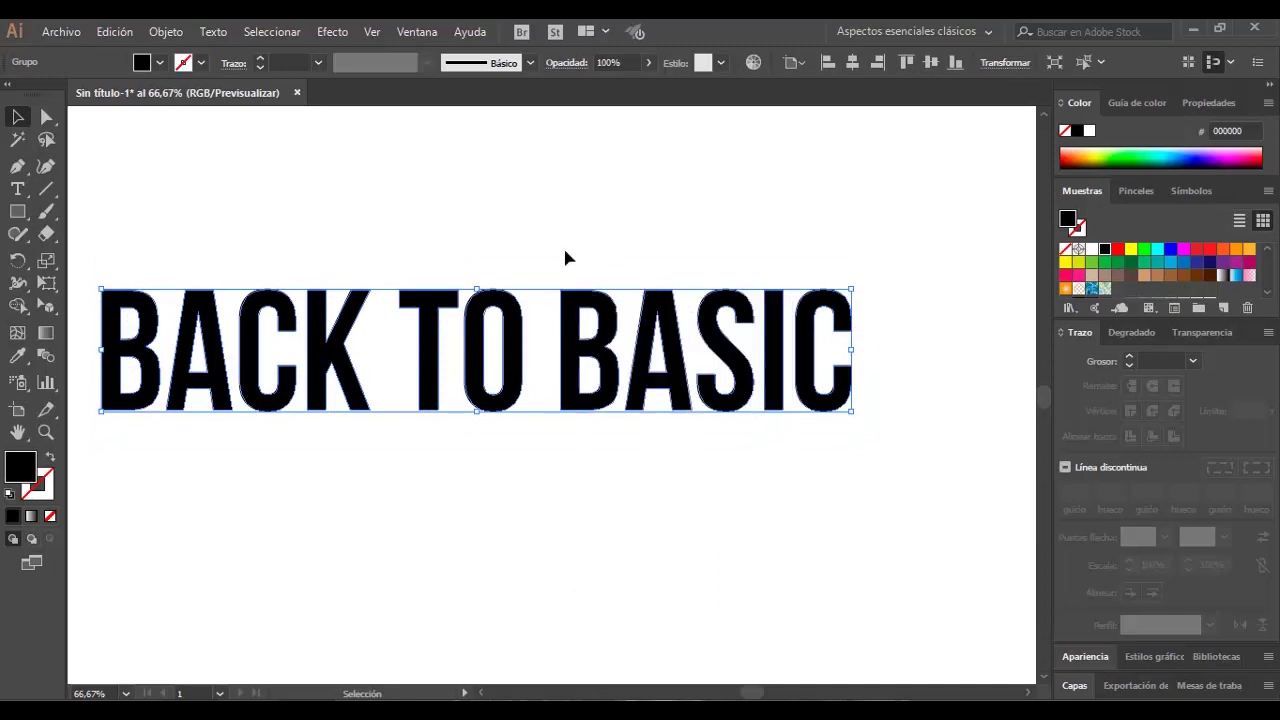
right_click(578, 302)
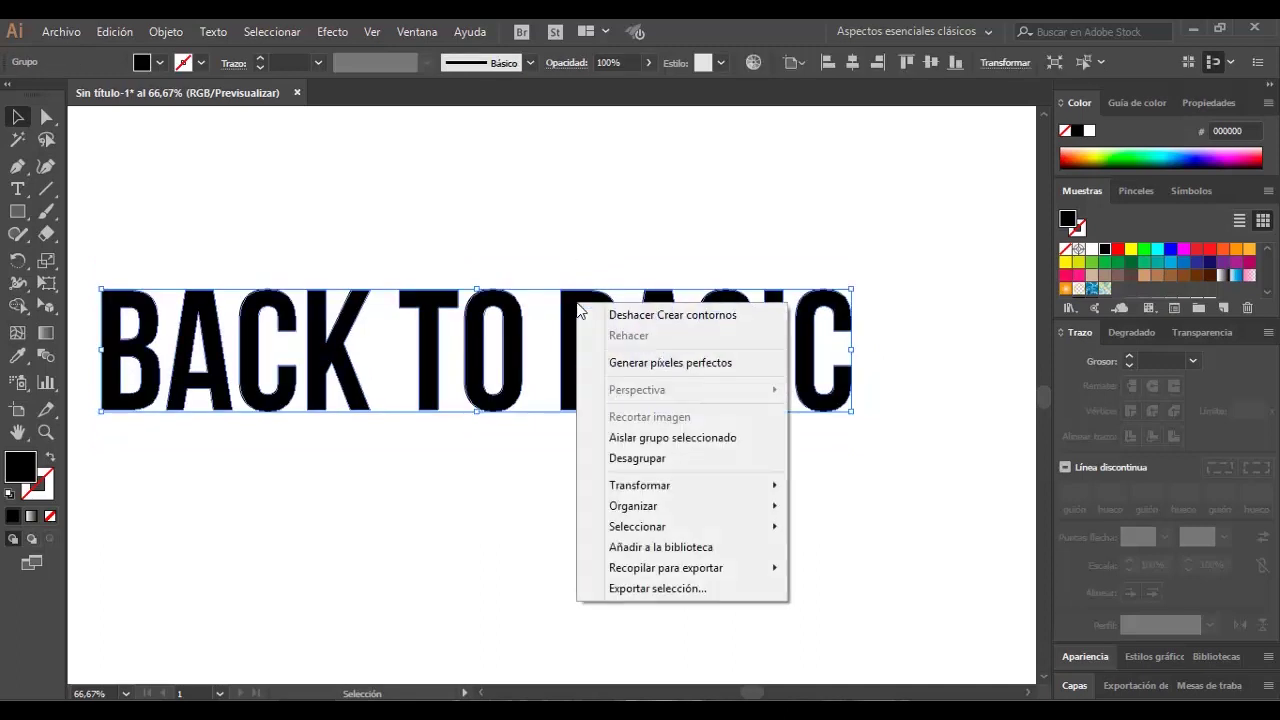
click(663, 458)
click(428, 360)
mouse_move(487, 322)
mouse_down()
mouse_move(332, 460)
mouse_move(323, 454)
mouse_up()
- Move BASIC below TO, shift the stacked words right and up, and zoom in on BACK
scroll(745, 290, down, 1)
click(745, 290)
drag(742, 287, 351, 546)
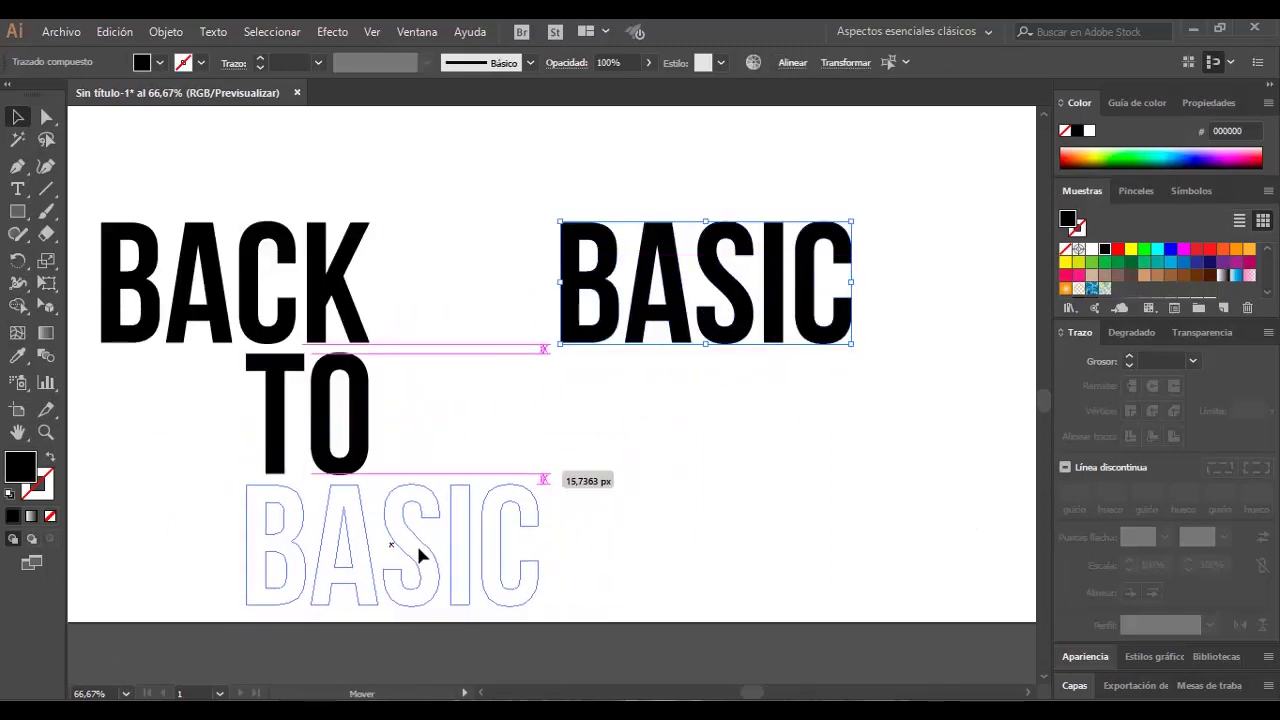
drag(100, 171, 466, 631)
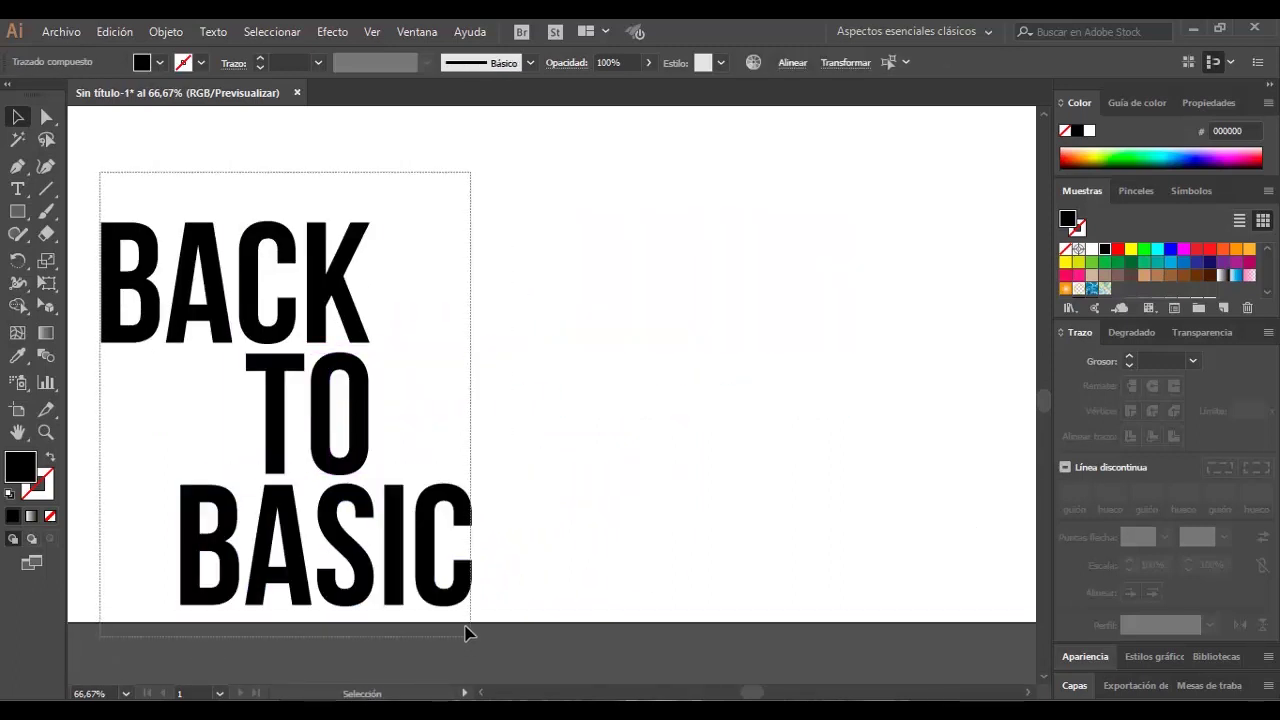
mouse_move(340, 293)
mouse_down()
mouse_move(443, 263)
mouse_move(580, 250)
mouse_up()
key(z)
drag(345, 160, 581, 351)
drag(515, 377, 632, 324)
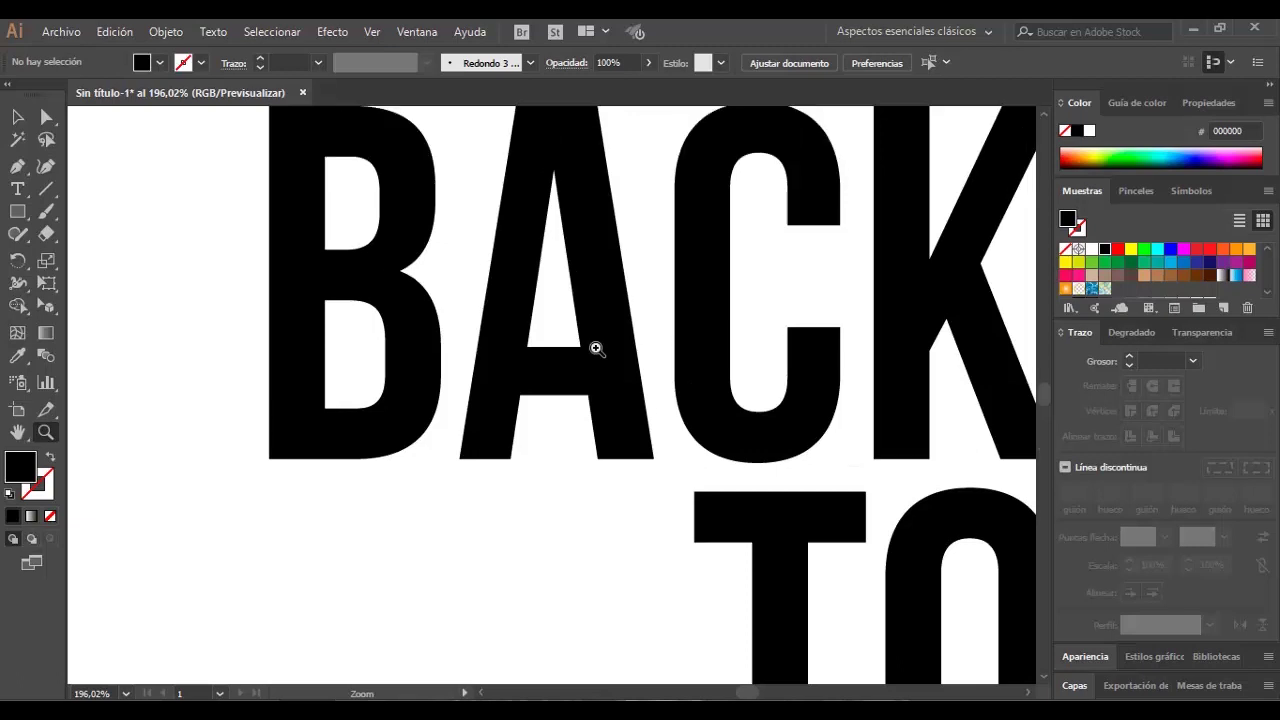
- Draw a black rectangle below BACK and stretch it leftward into a long bar
drag(594, 349, 480, 319)
key(m)
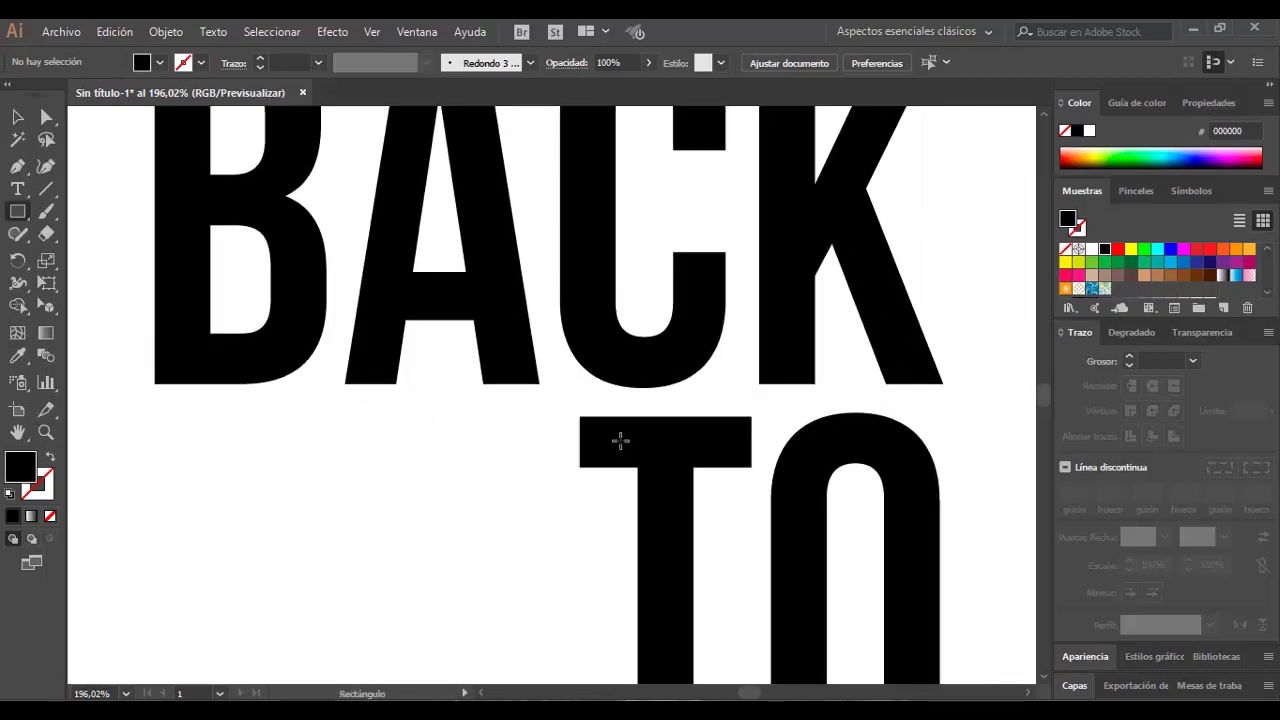
mouse_move(590, 424)
mouse_down()
mouse_move(719, 475)
mouse_move(752, 468)
mouse_move(423, 440)
mouse_move(489, 466)
mouse_move(360, 459)
mouse_move(351, 440)
mouse_move(381, 452)
mouse_up()
key(v)
drag(241, 442, 112, 426)
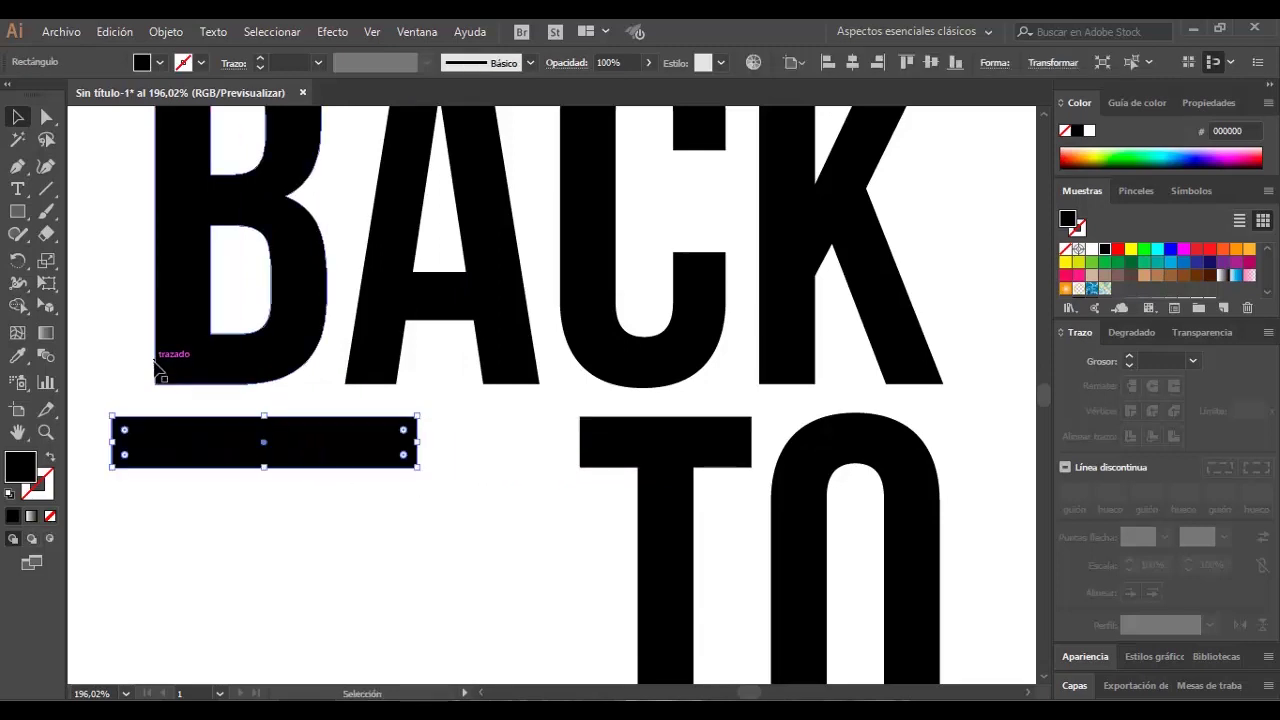
click(484, 512)
key(a)
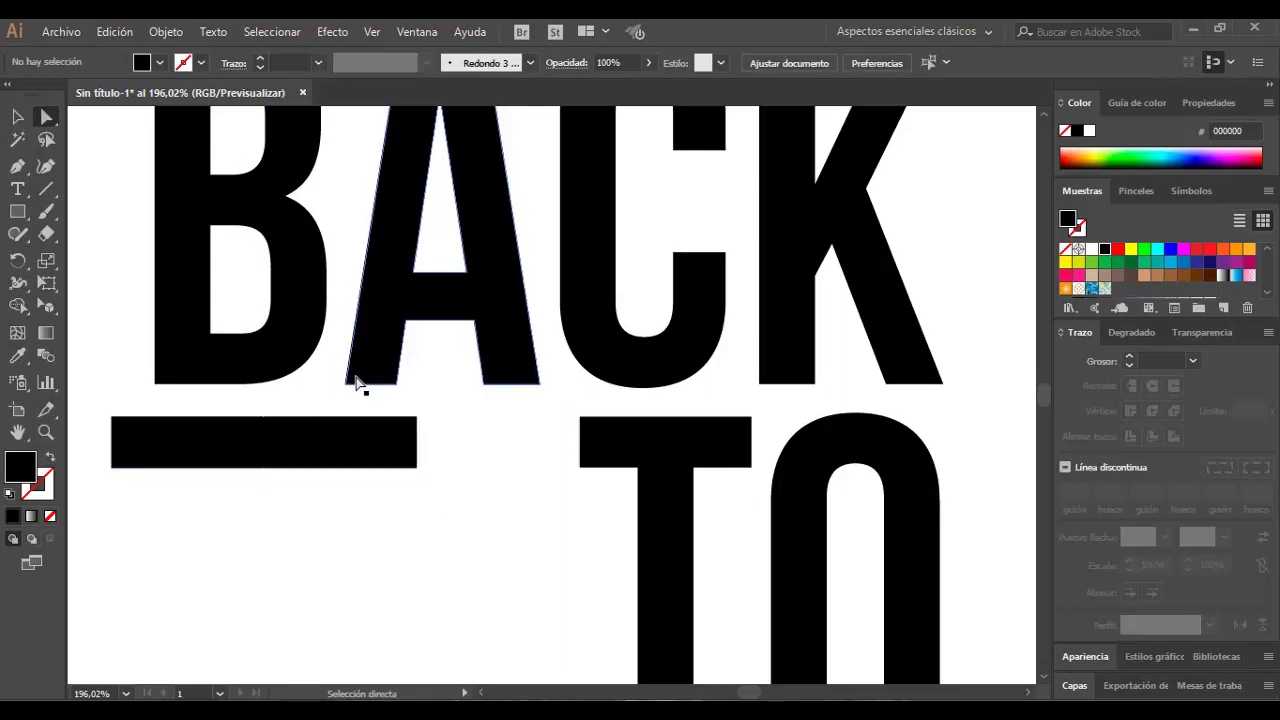
- Drag the A's two bottom-left anchors down so its left leg reaches into the bar
click(350, 387)
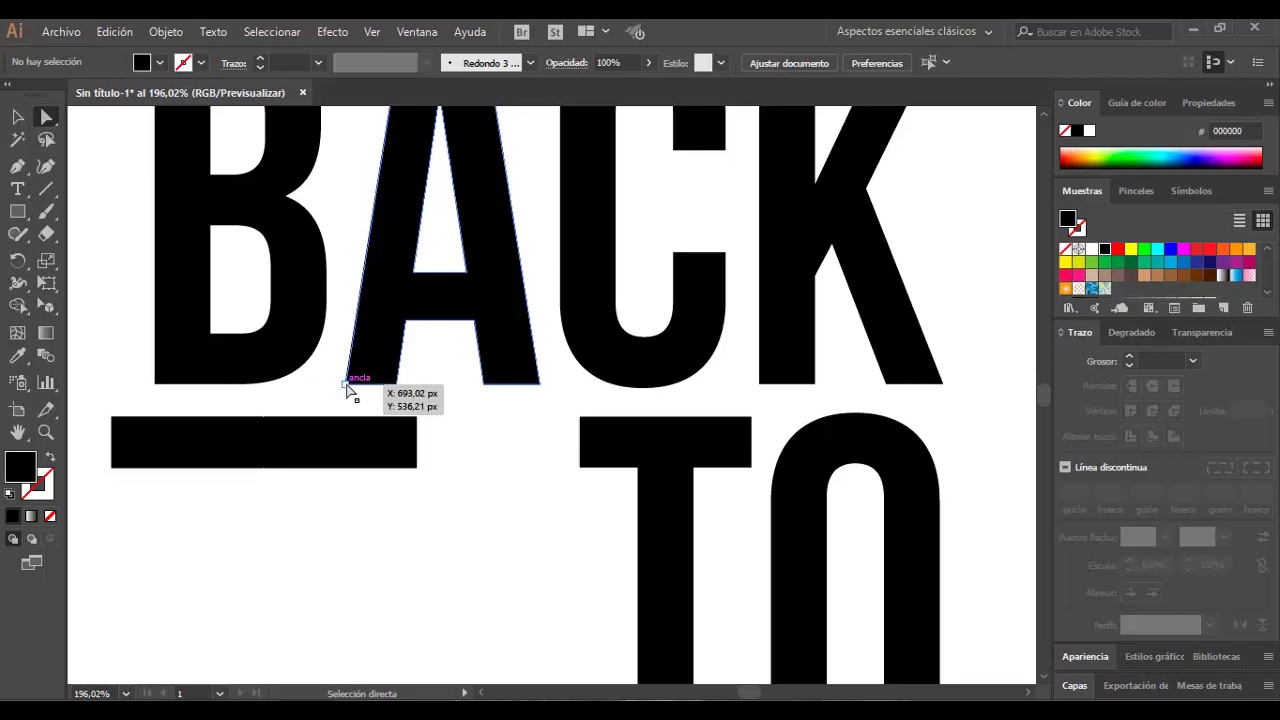
drag(350, 390, 343, 390)
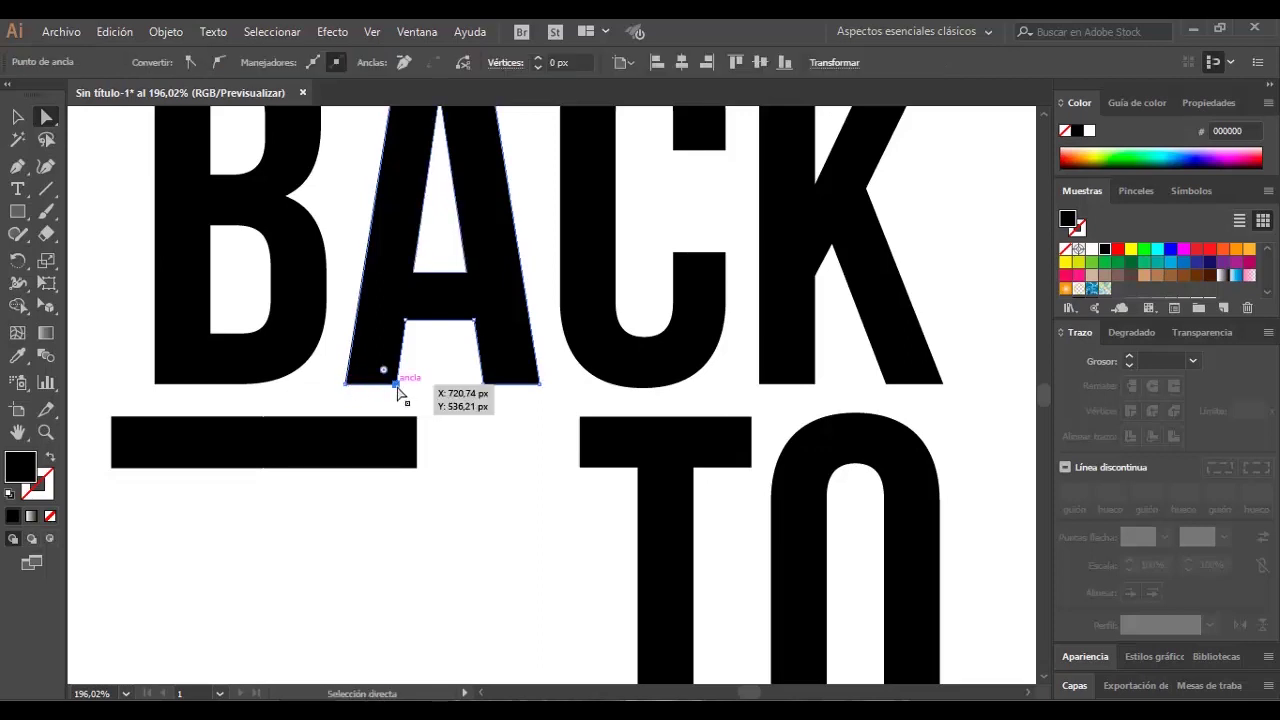
click(347, 386)
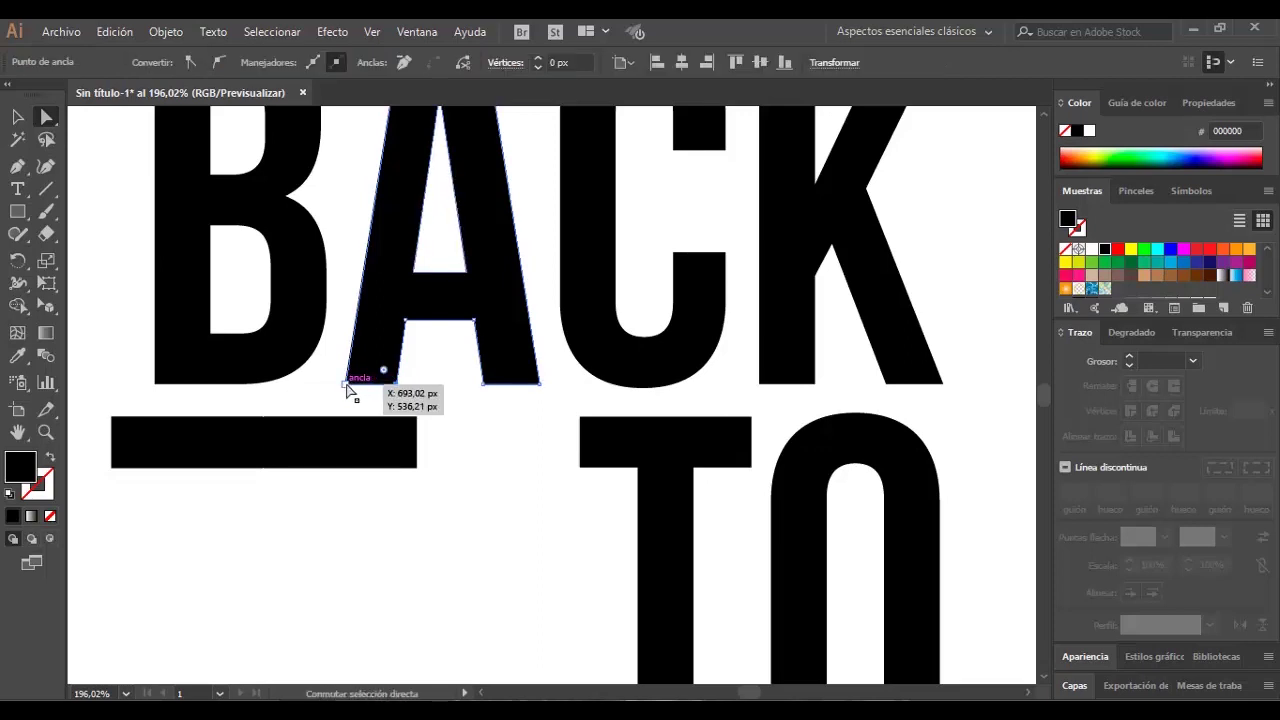
shift+click(348, 386)
drag(397, 390, 391, 433)
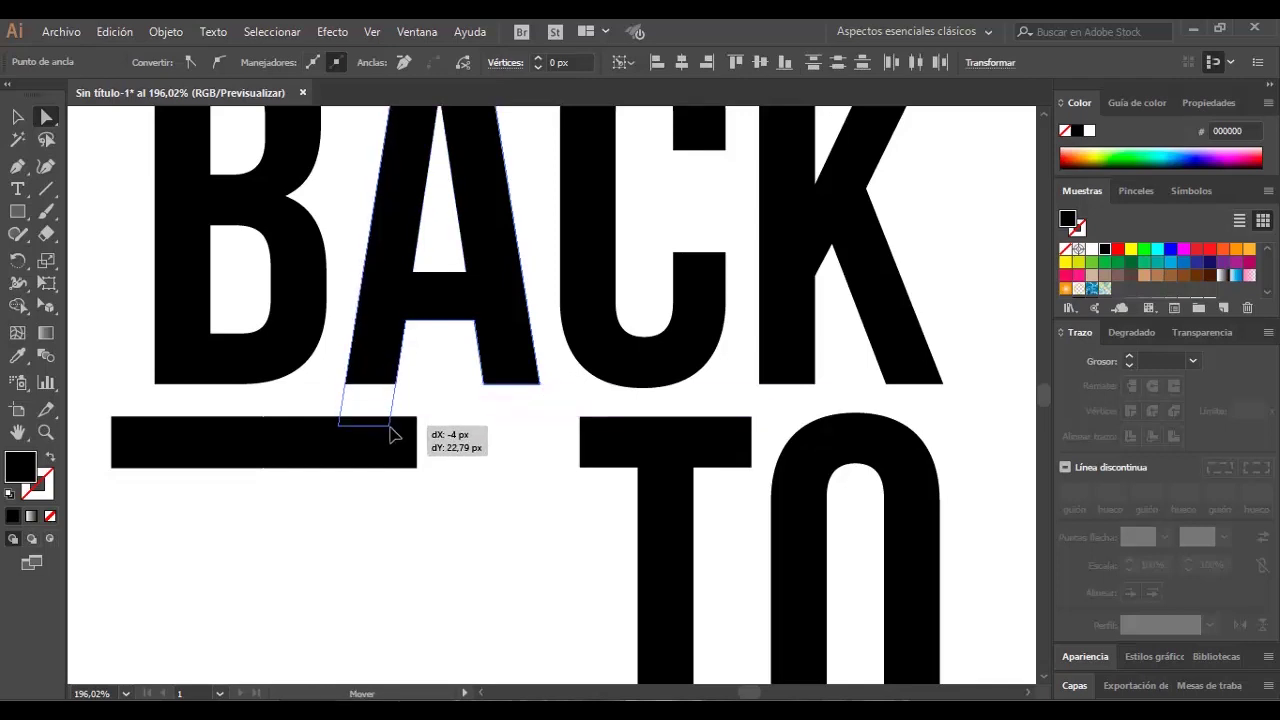
mouse_move(391, 433)
mouse_down()
mouse_move(368, 427)
mouse_move(390, 432)
mouse_move(378, 492)
mouse_up()
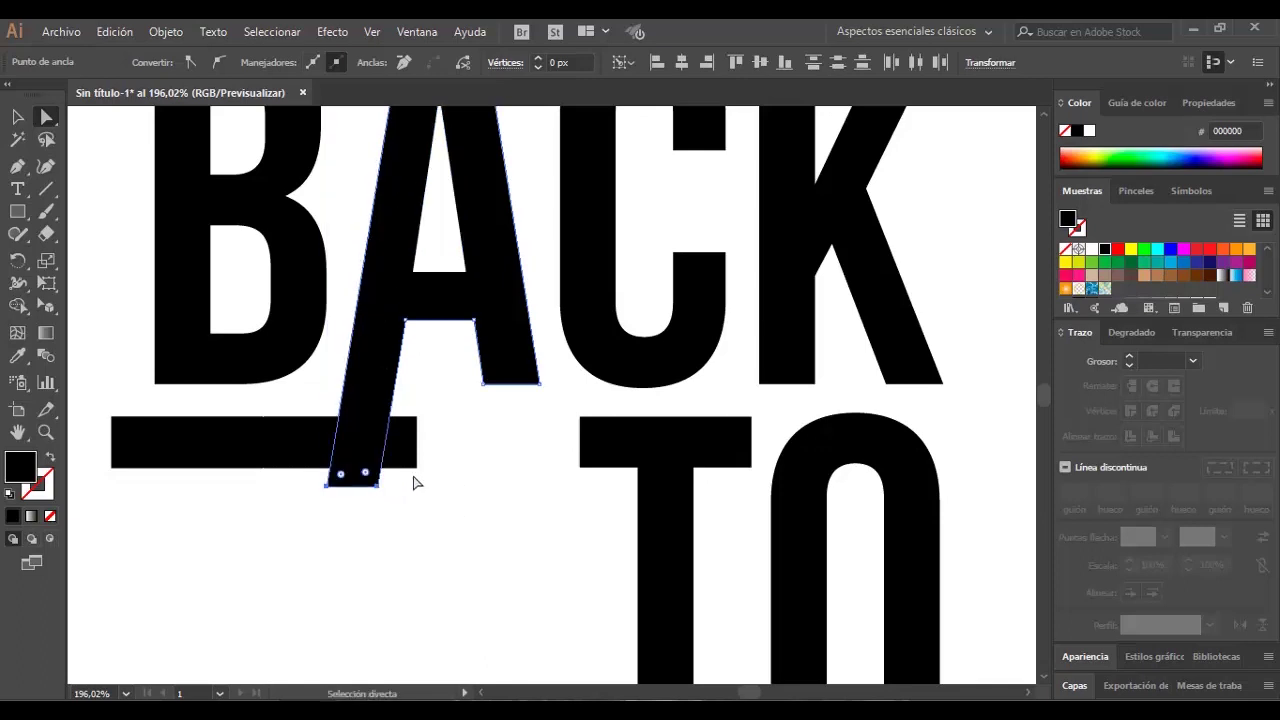
- Use Shape Builder to remove the bar piece to the right of the A's leg
key(v)
click(405, 458)
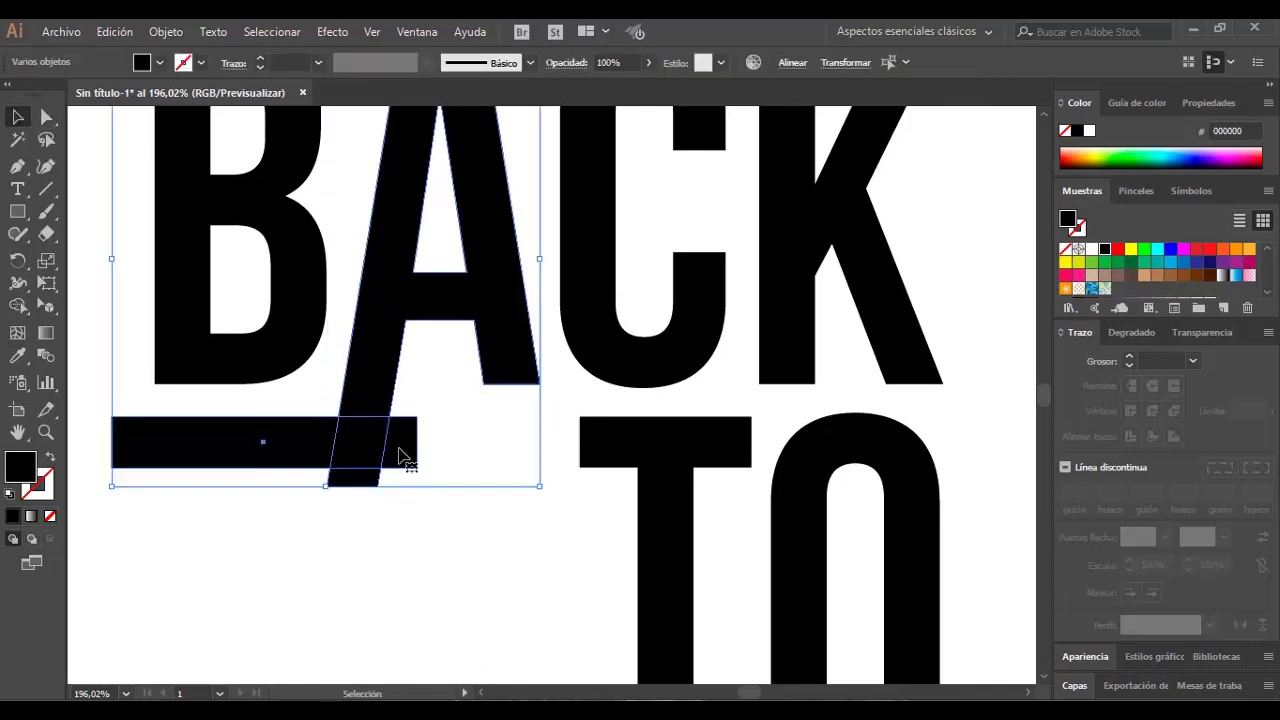
key(shift+m)
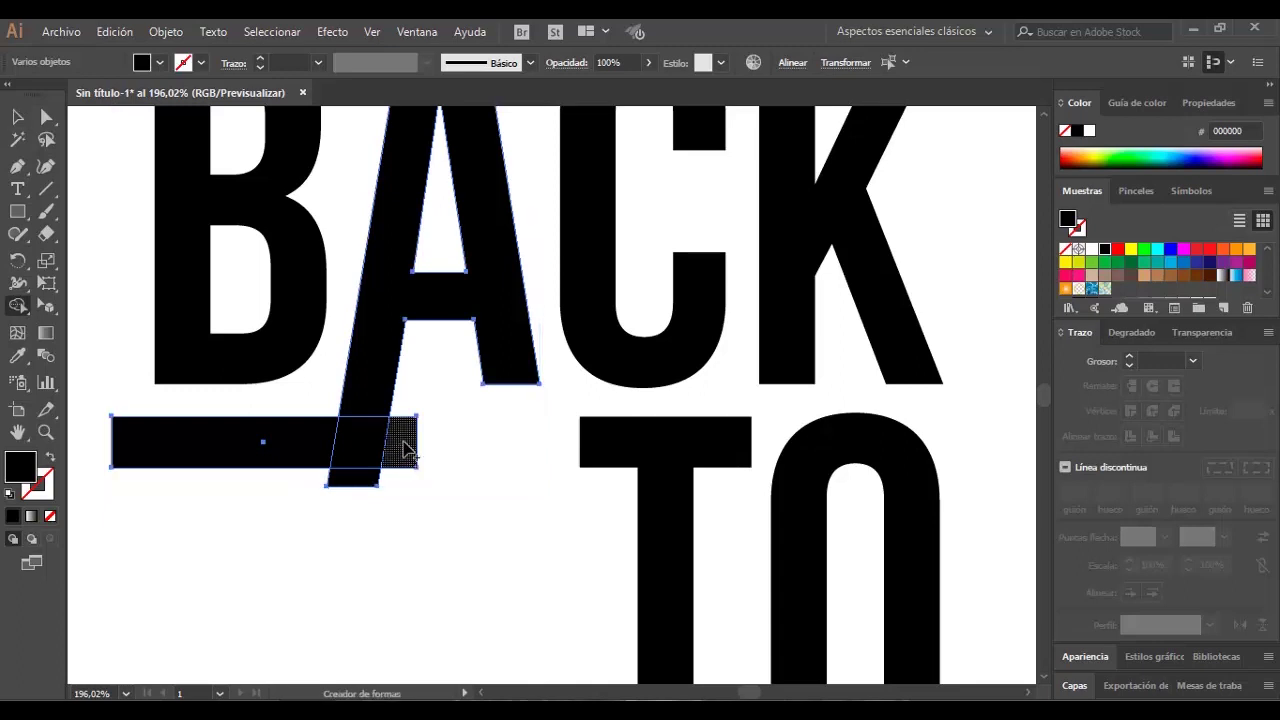
alt+click(405, 450)
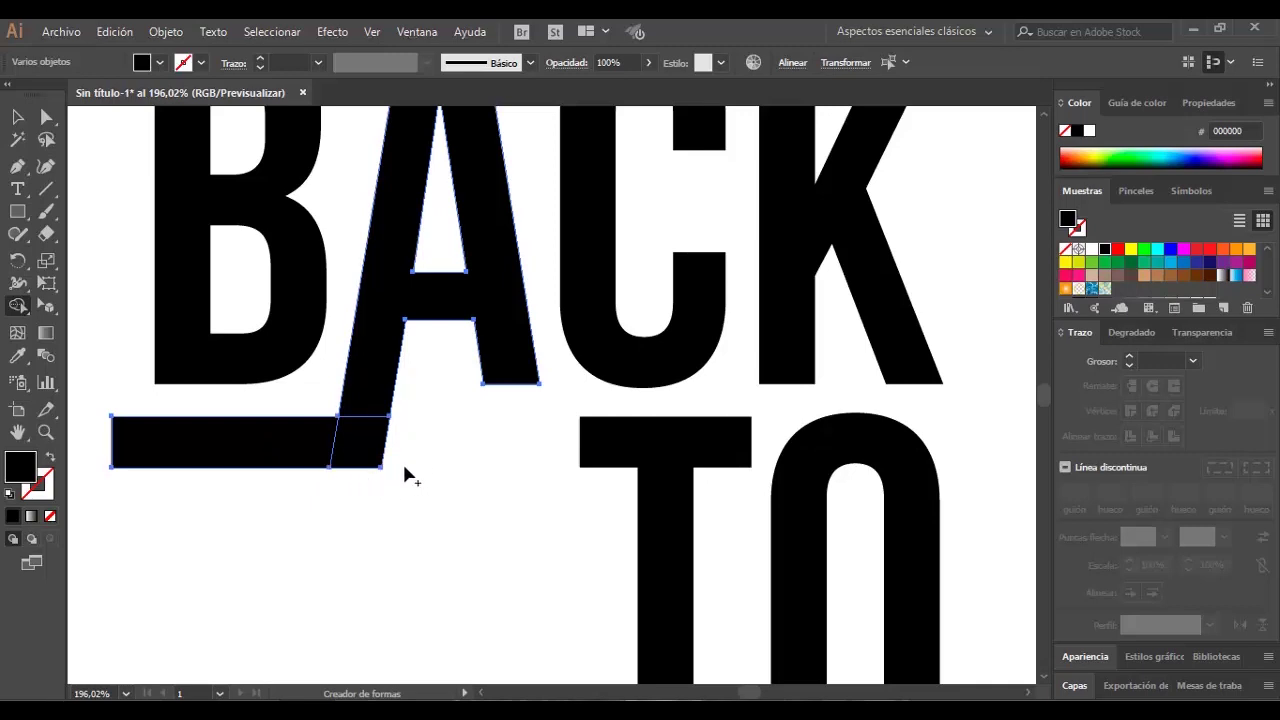
- Merge the A's leg with the bar, then draw a second long bar above BACK
drag(372, 413, 297, 449)
scroll(297, 449, up, 3)
scroll(297, 449, right, 3)
key(m)
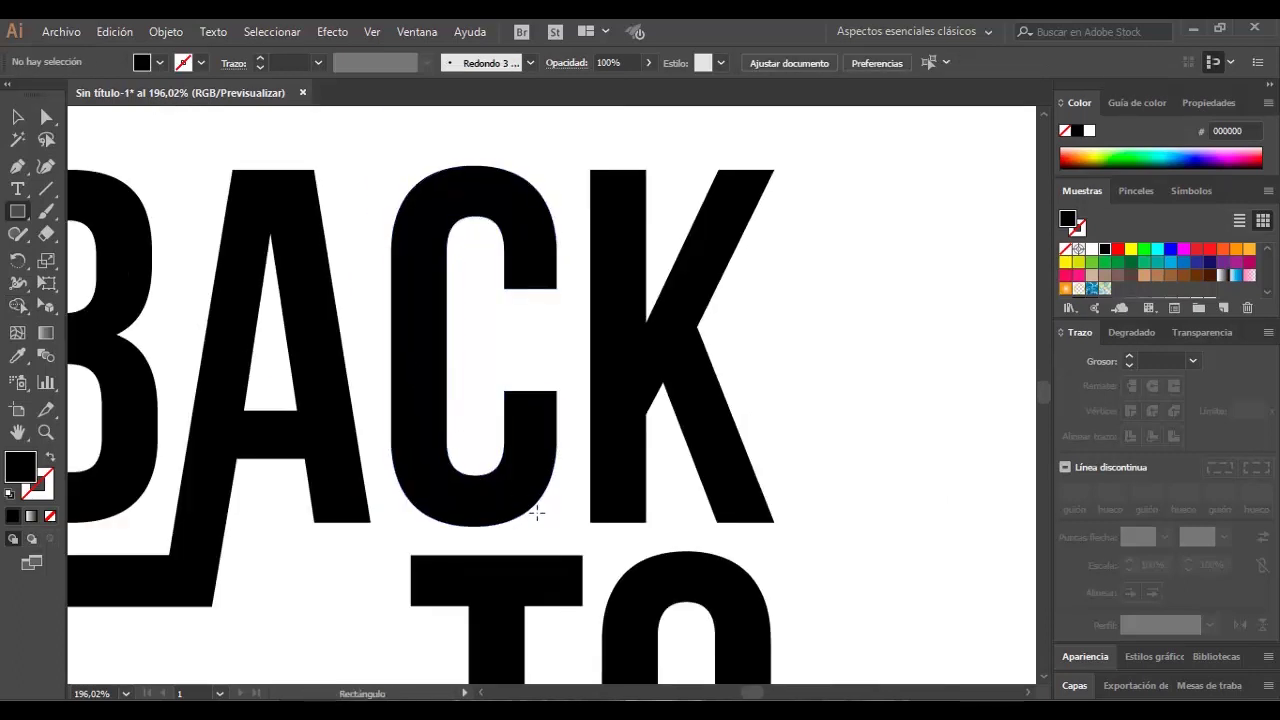
mouse_move(411, 556)
mouse_down()
mouse_move(573, 605)
mouse_move(570, 156)
mouse_up()
scroll(487, 349, up, 4)
key(v)
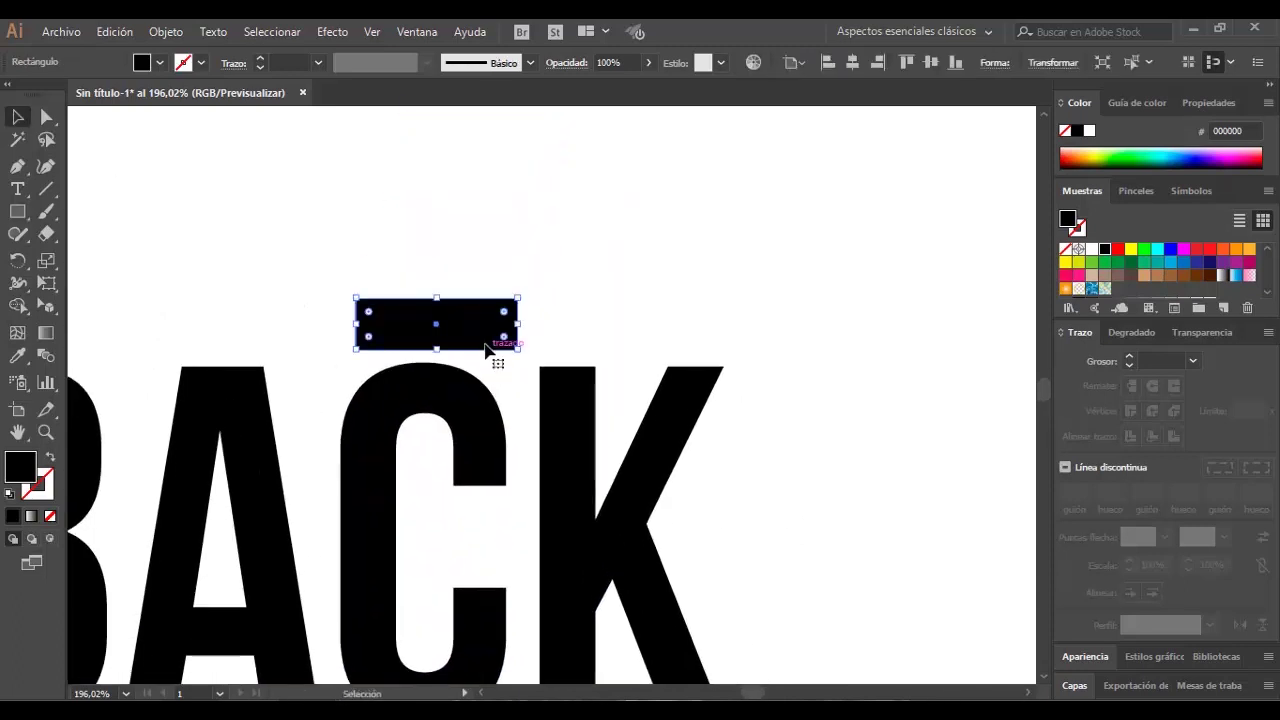
drag(472, 333, 549, 314)
drag(432, 316, 181, 316)
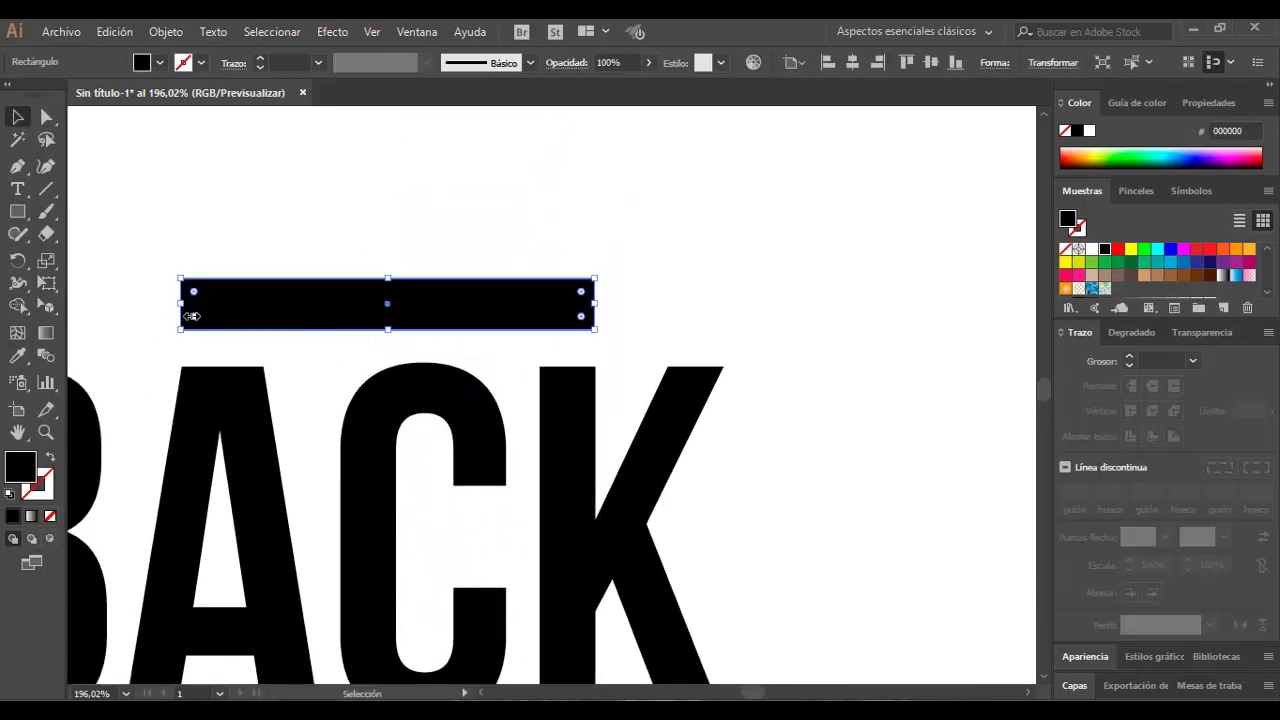
- Raise the K's two top anchors up into the upper bar and select both for merging
click(566, 400)
key(a)
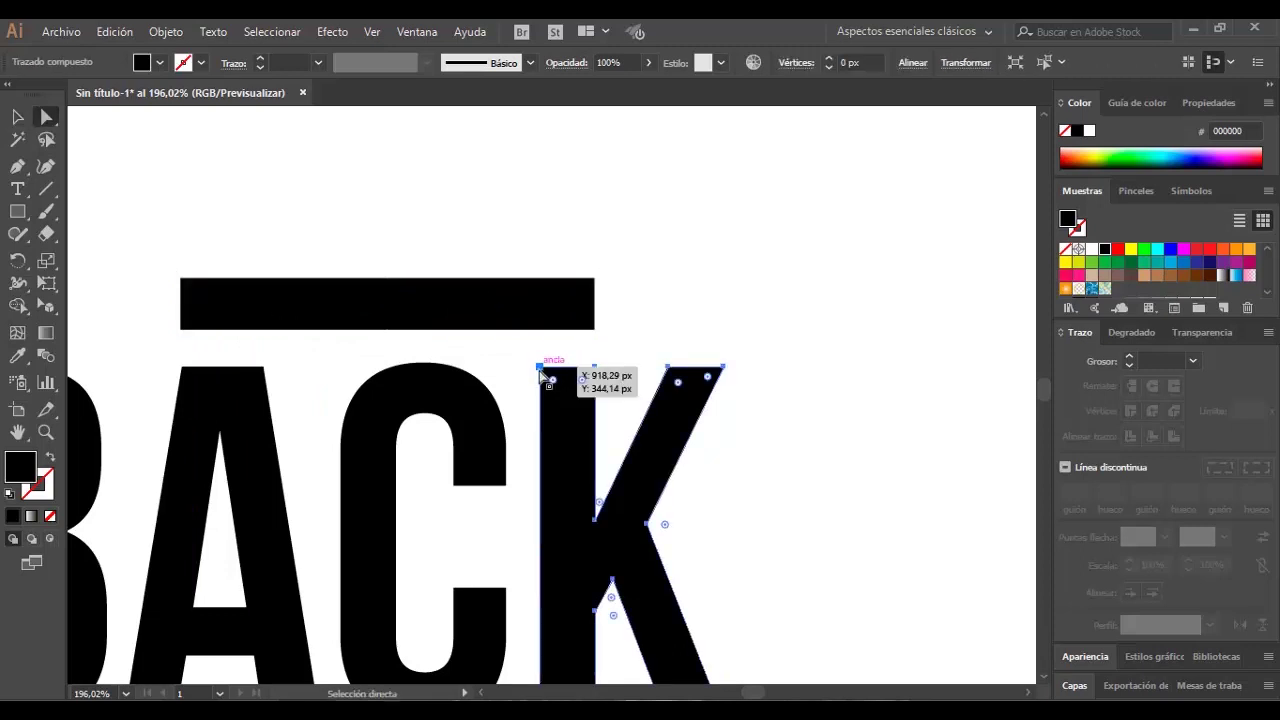
click(541, 370)
shift+click(596, 368)
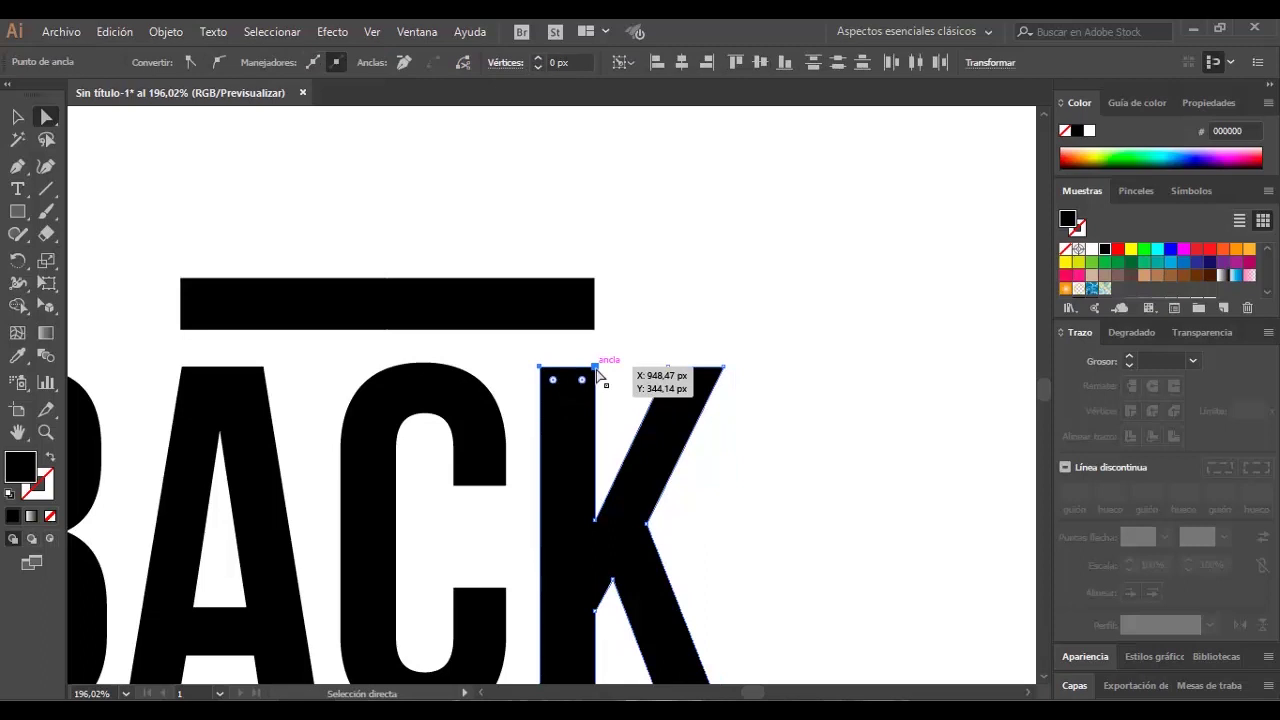
drag(596, 368, 596, 278)
key(v)
drag(487, 217, 596, 355)
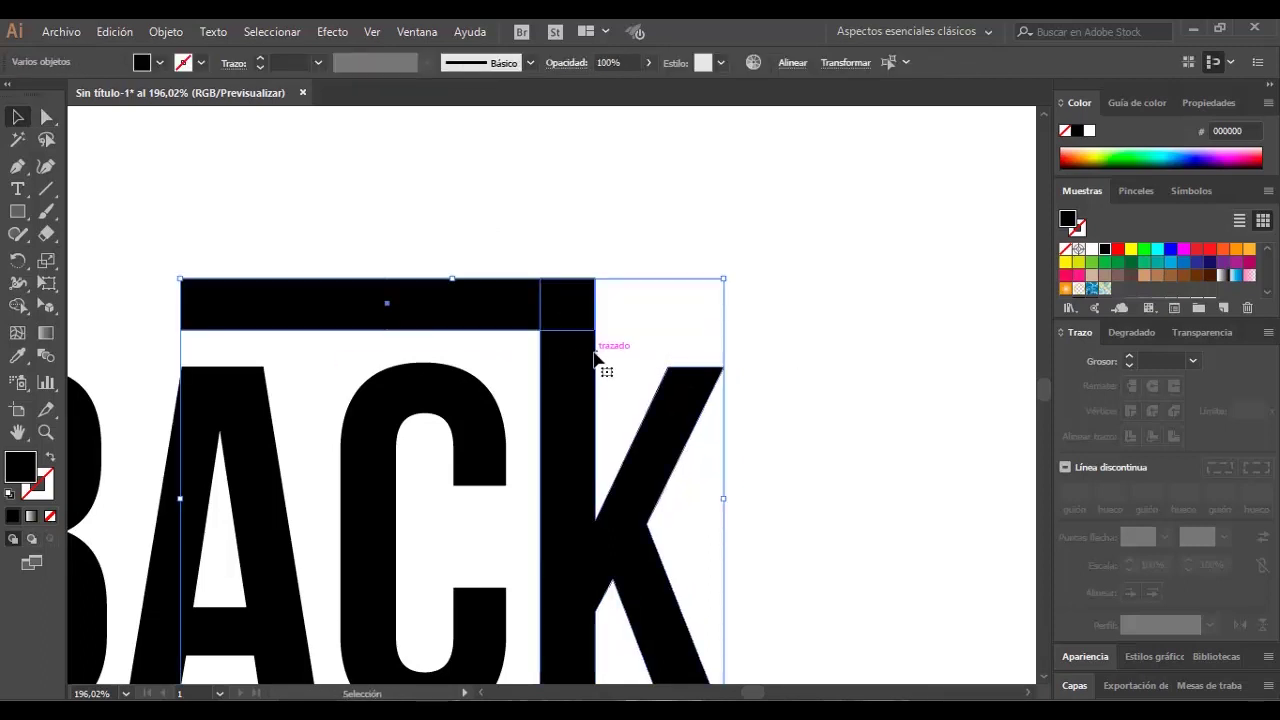
key(shift+m)
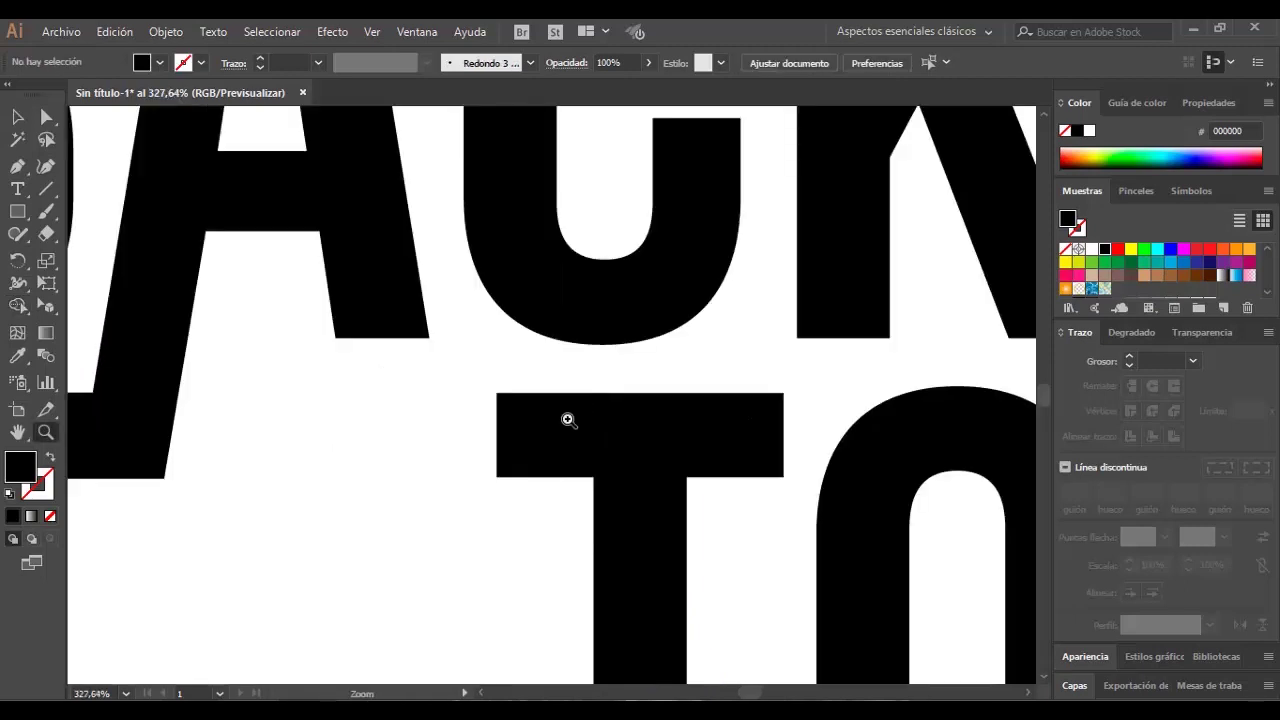
- Extend the T's crossbar about 46 px left via its bottom-left anchor, then zoom out
key(a)
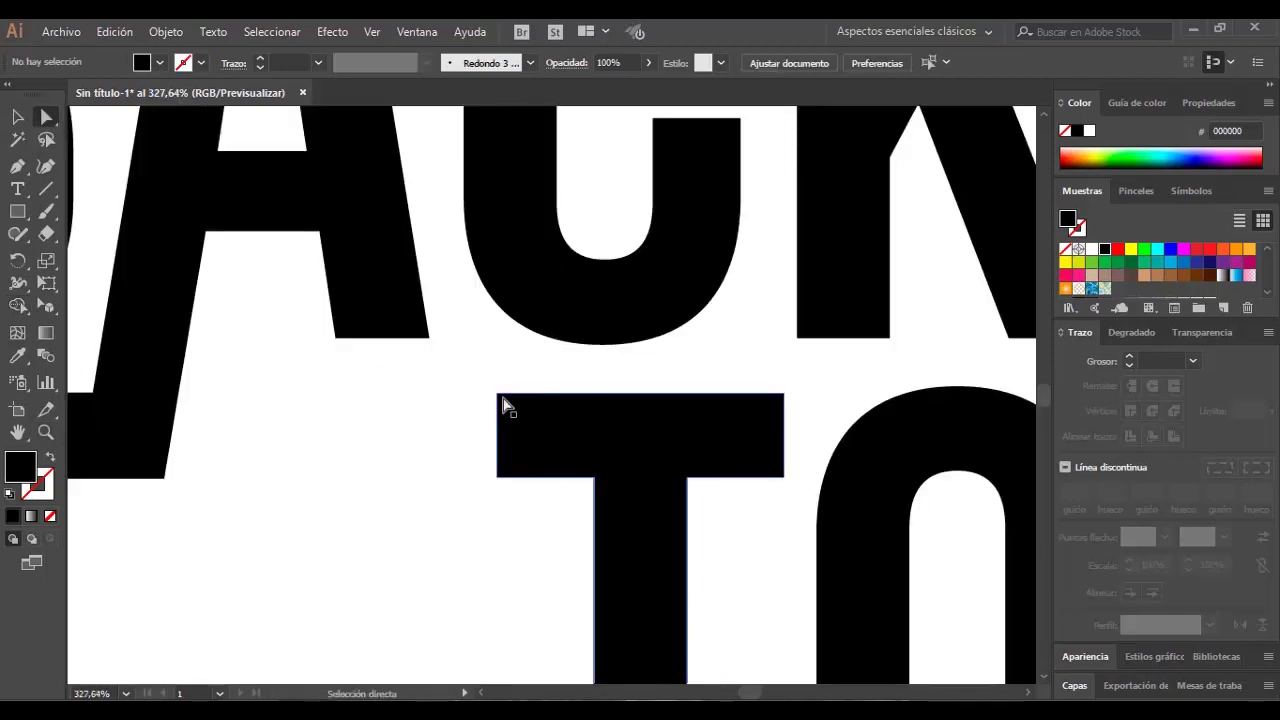
click(498, 395)
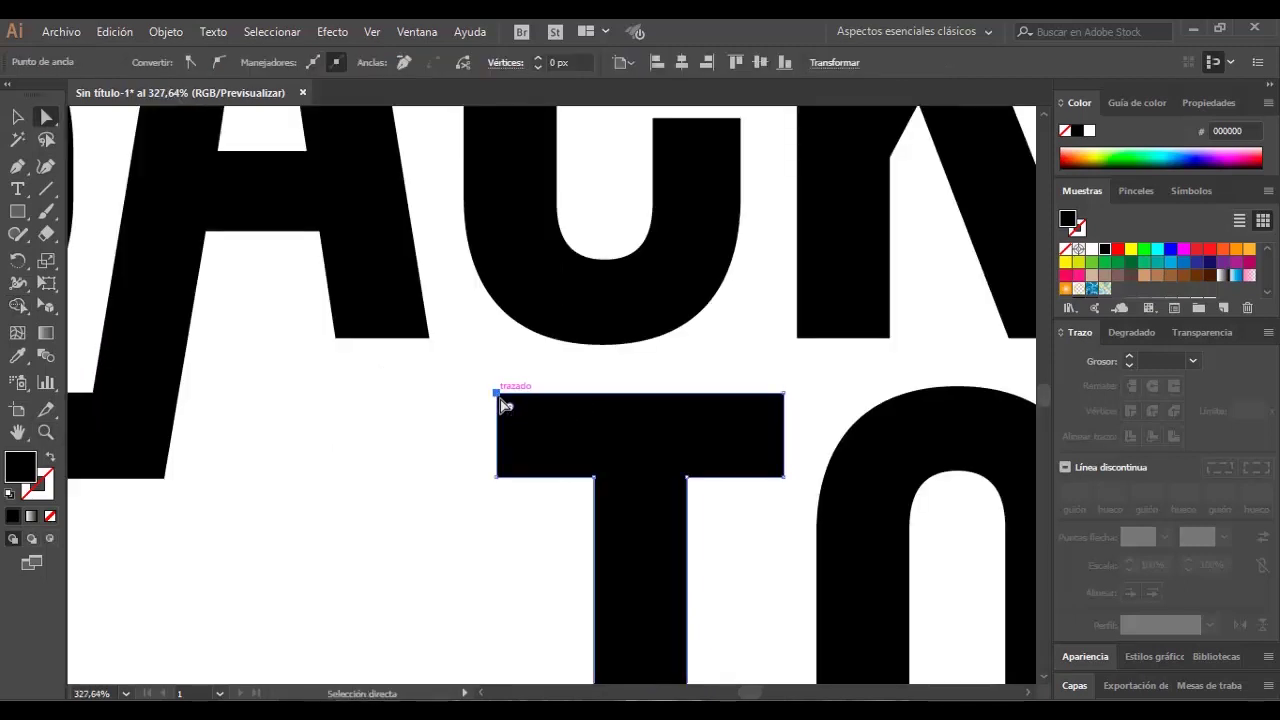
click(498, 478)
mouse_move(498, 479)
mouse_down()
mouse_move(352, 464)
mouse_move(353, 433)
mouse_move(420, 445)
mouse_up()
click(486, 486)
key(z)
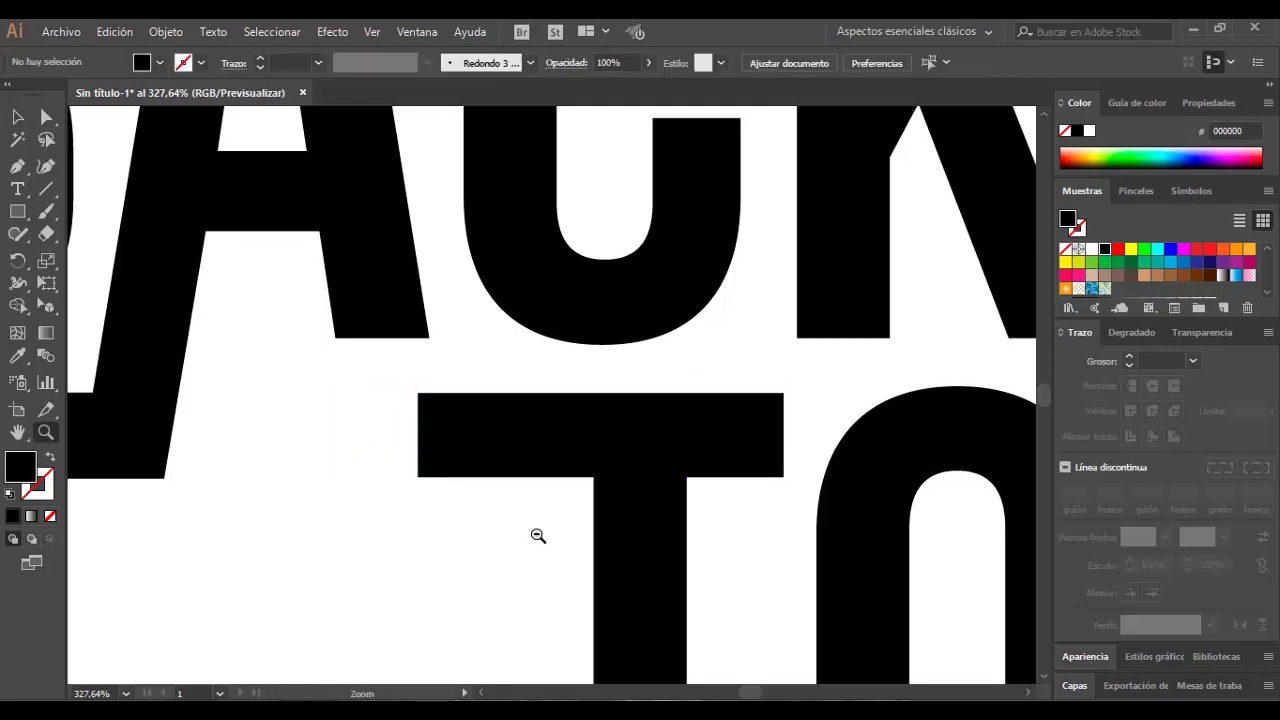
key(ctrl+1)
key(v)
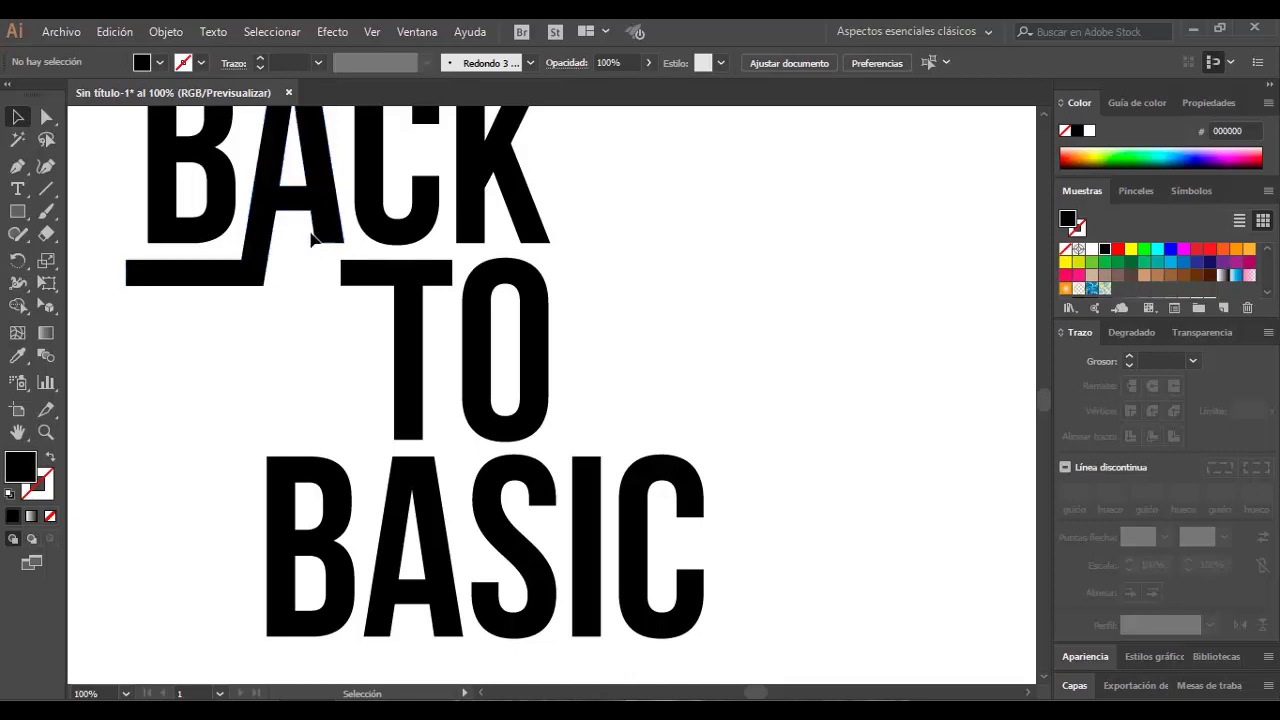
- Duplicate the A with its underline and reflect the copy vertically
scroll(270, 250, up, 1)
click(270, 250)
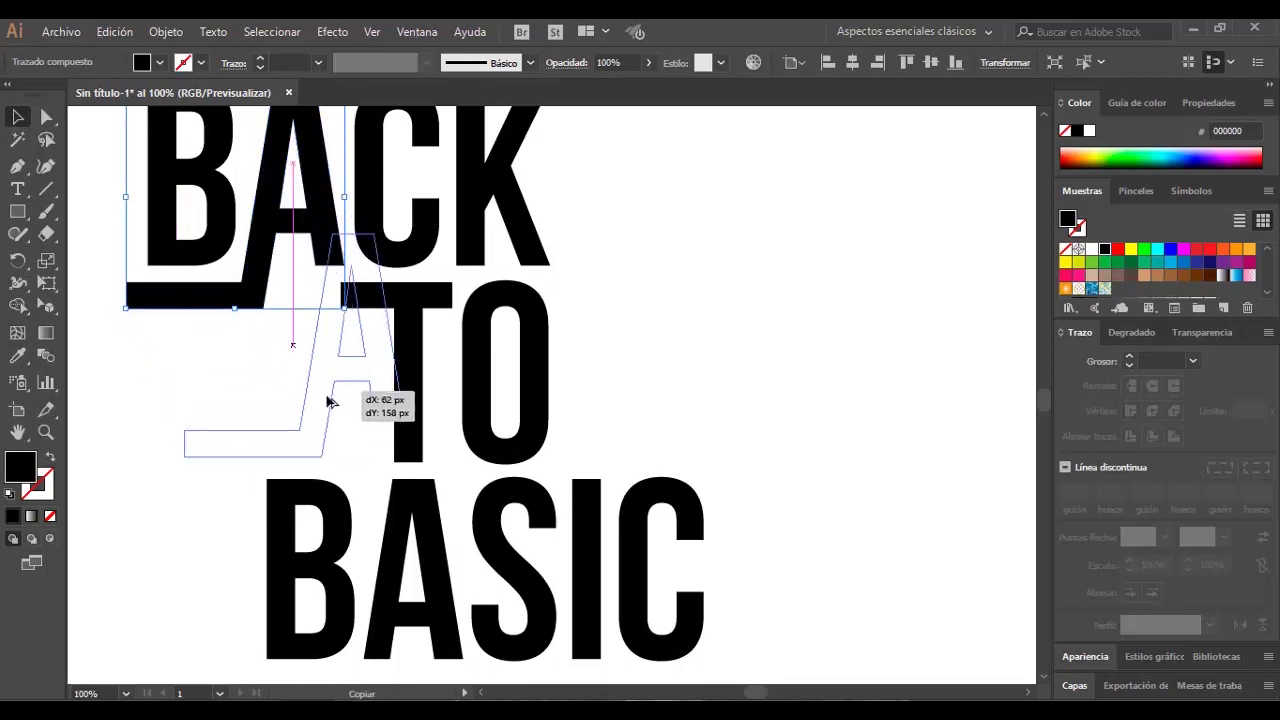
drag(268, 250, 794, 485)
scroll(796, 485, down, 3)
scroll(797, 485, down, 1)
right_click(793, 348)
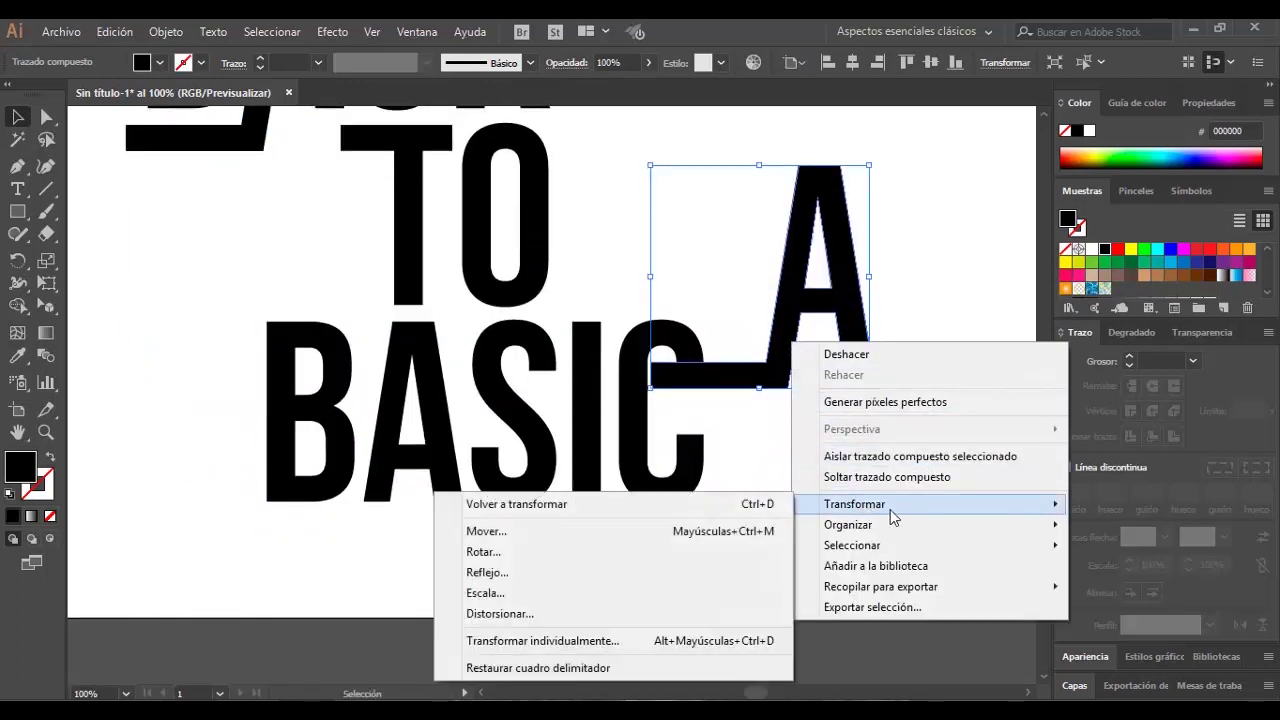
mouse_move(855, 504)
click(606, 577)
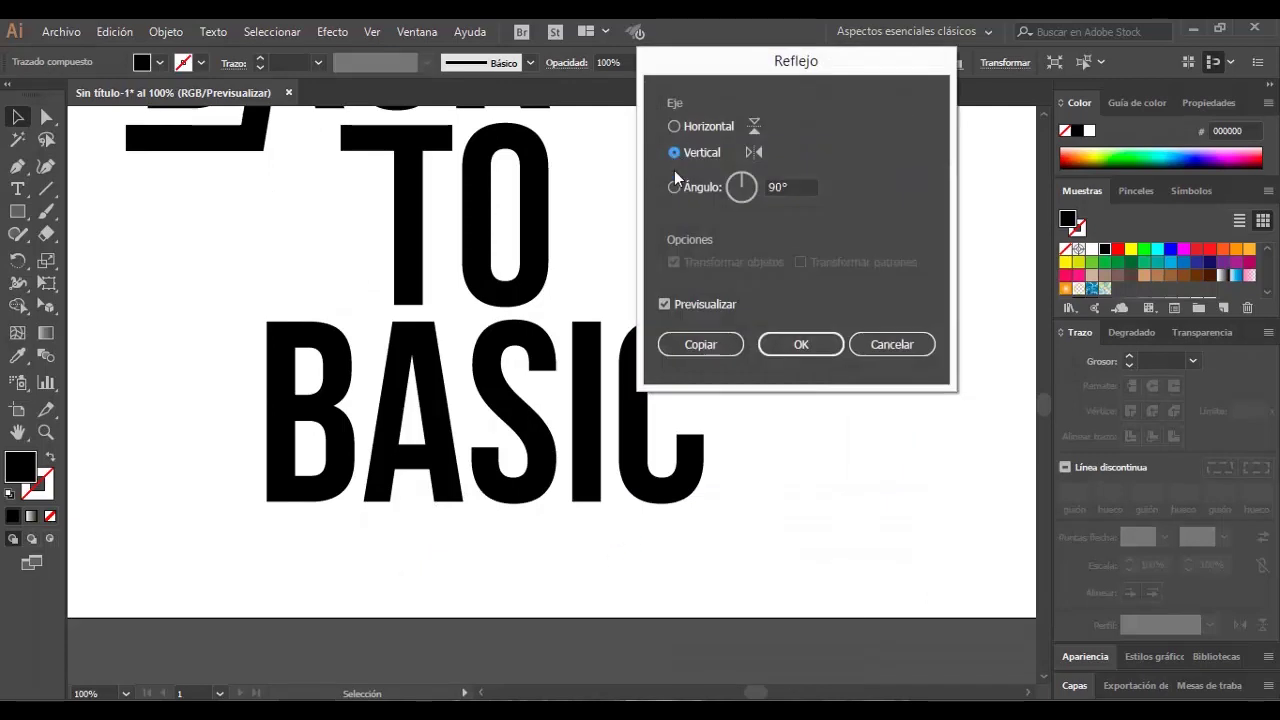
click(806, 343)
- Position the mirrored A over BASIC's A and group all the lettering
mouse_move(733, 276)
mouse_down()
mouse_move(449, 432)
mouse_move(449, 454)
mouse_up()
click(424, 330)
drag(424, 330, 424, 345)
scroll(660, 520, down, 3)
key(ctrl+a)
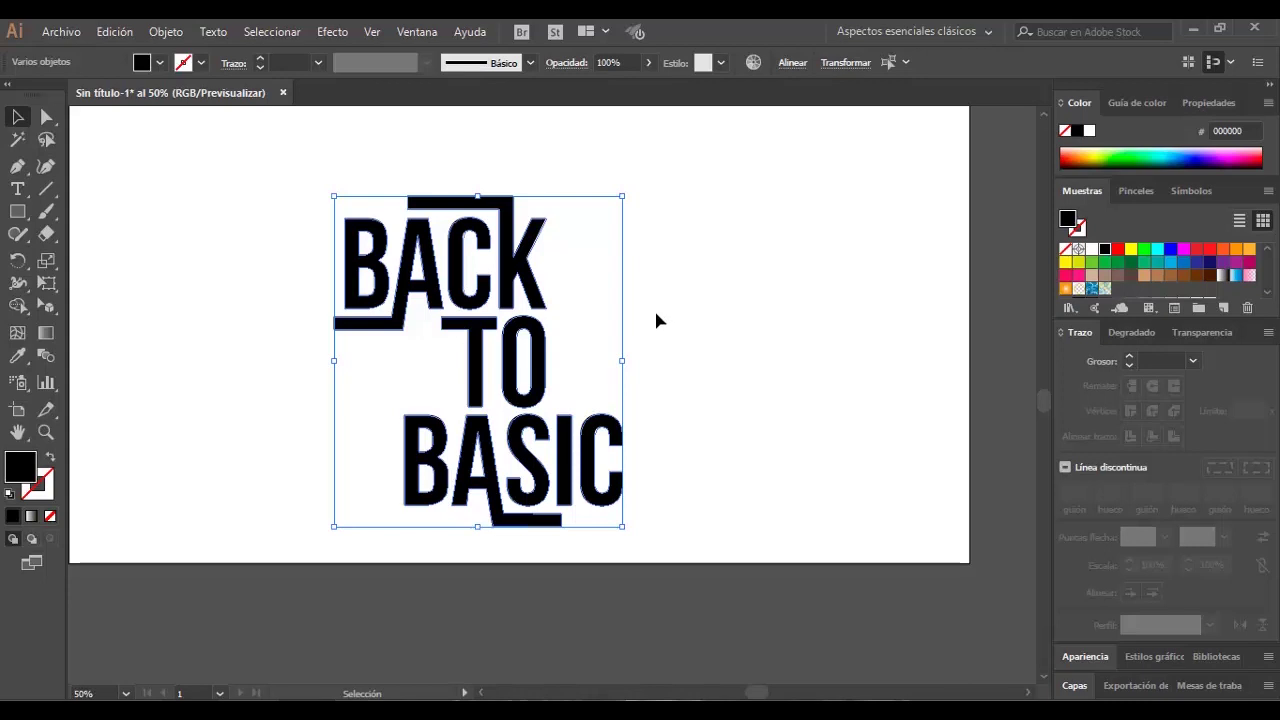
key(ctrl+g)
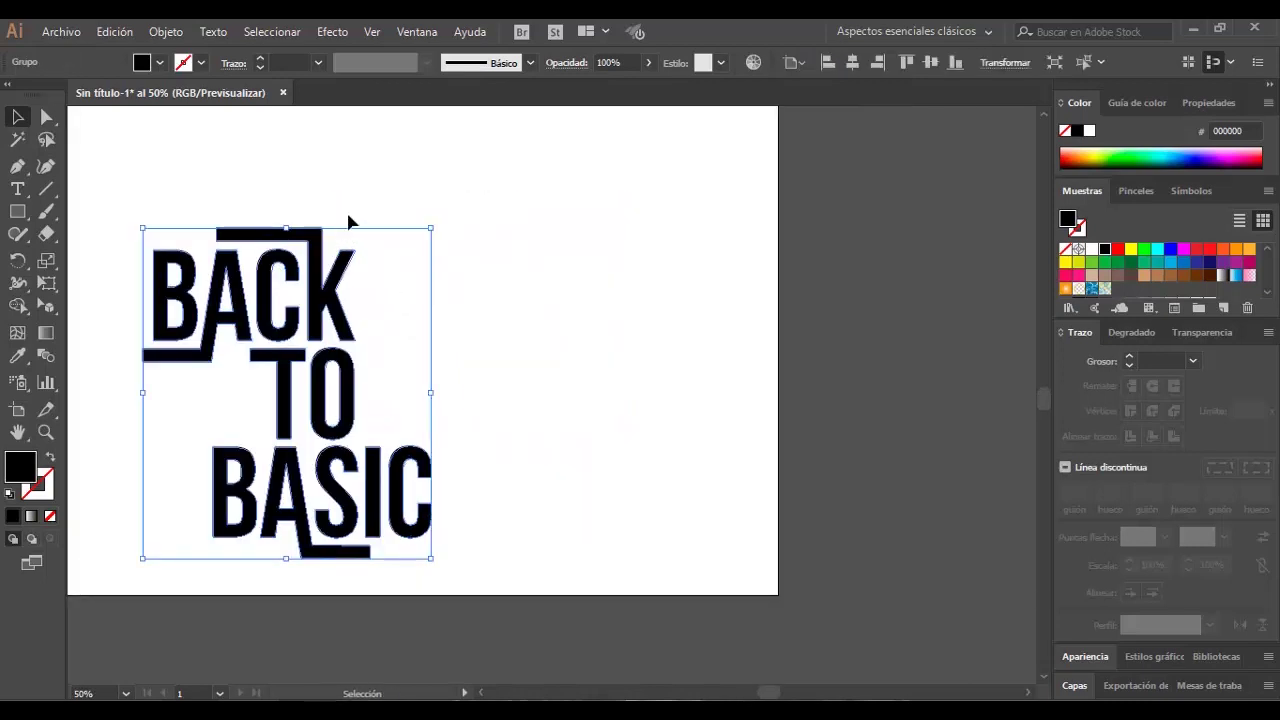
- Apply Roughen to the lettering with smooth points, absolute 3 px size and 25/in detail
key(z)
drag(124, 200, 451, 571)
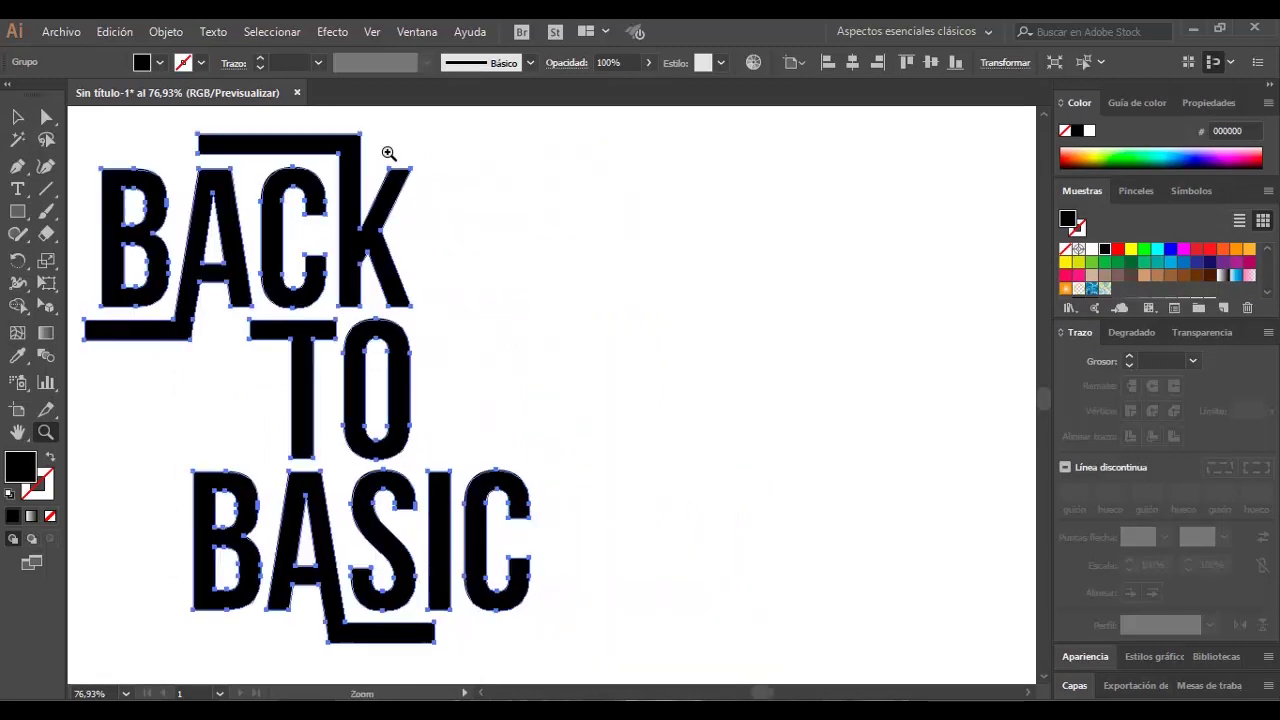
click(334, 32)
mouse_move(404, 199)
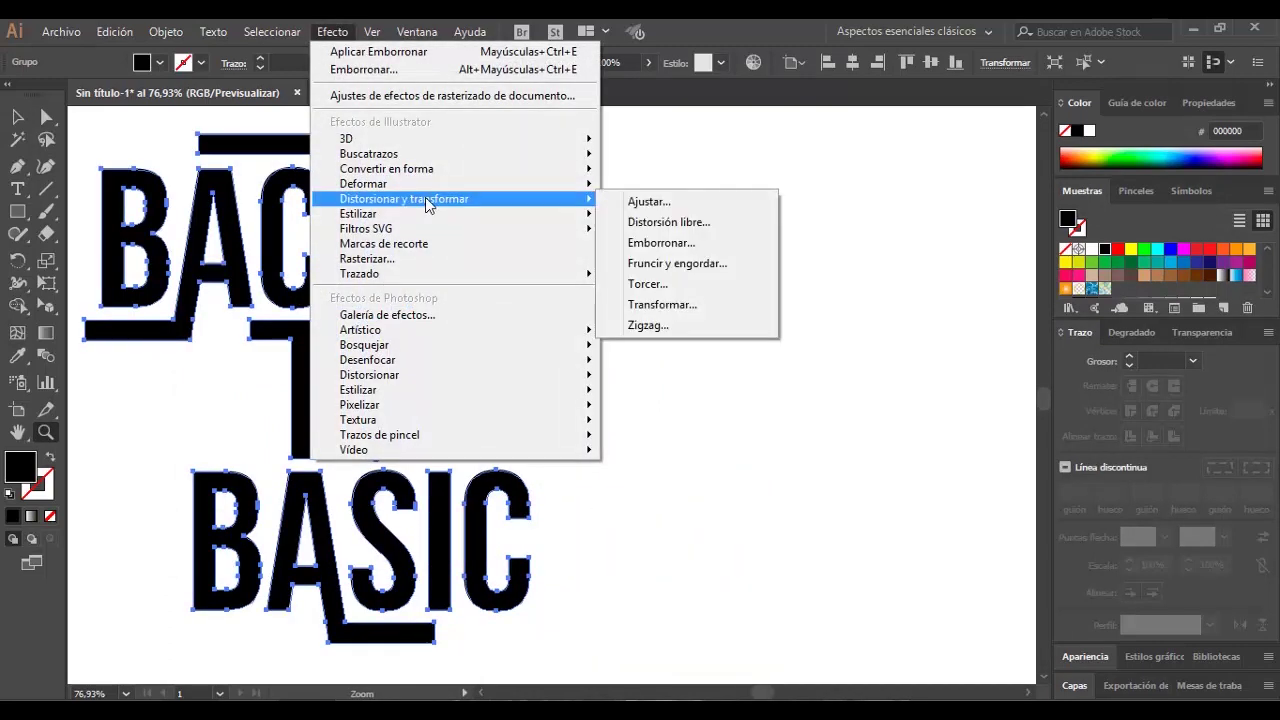
click(688, 251)
click(698, 435)
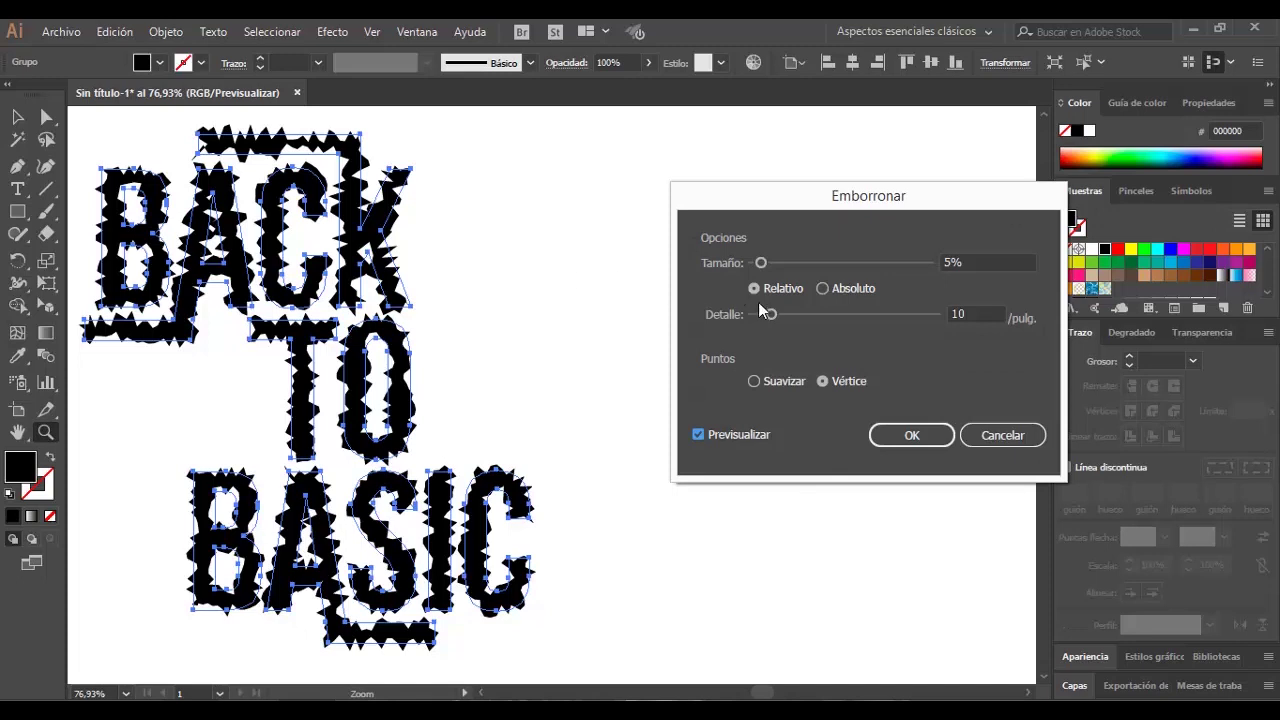
click(755, 381)
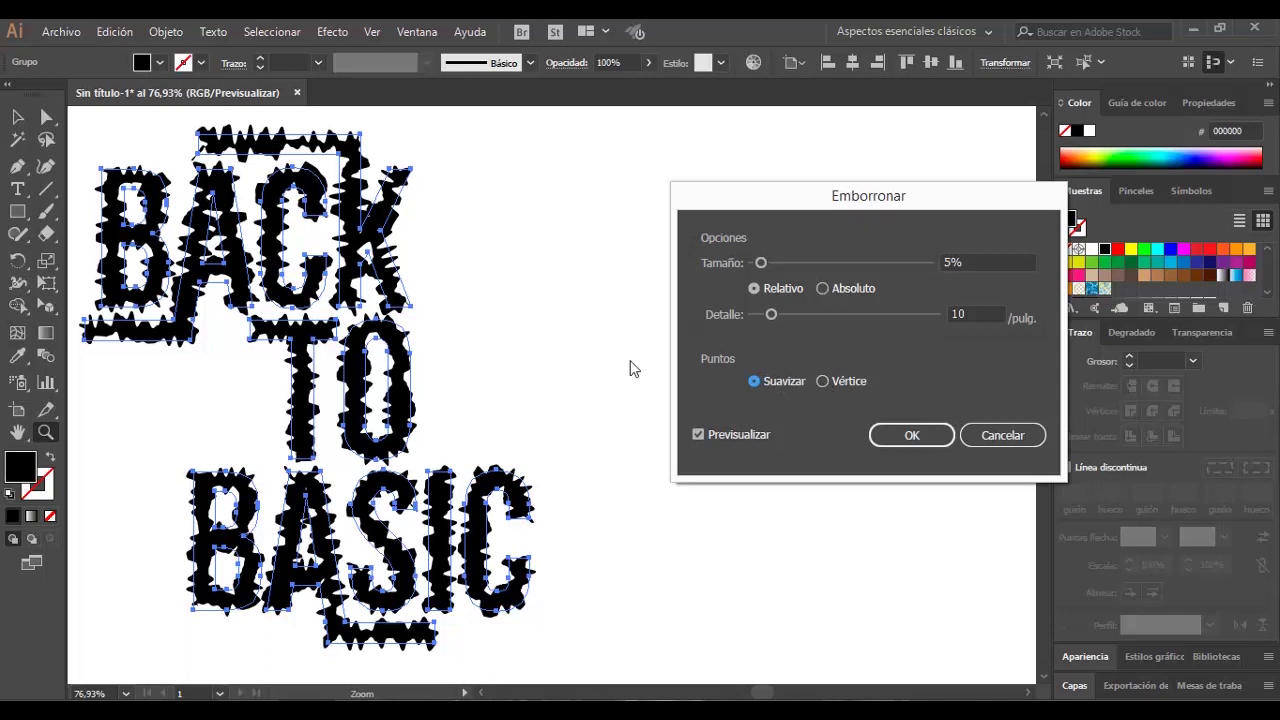
click(823, 289)
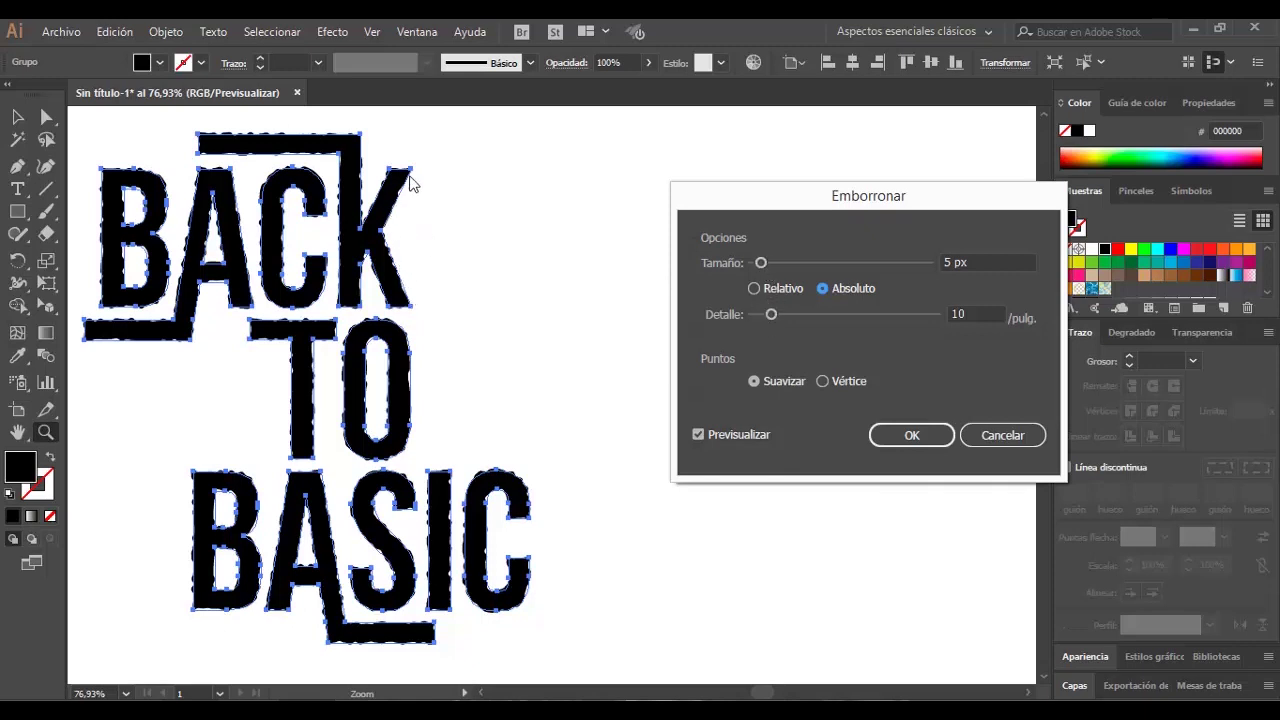
drag(773, 318, 801, 318)
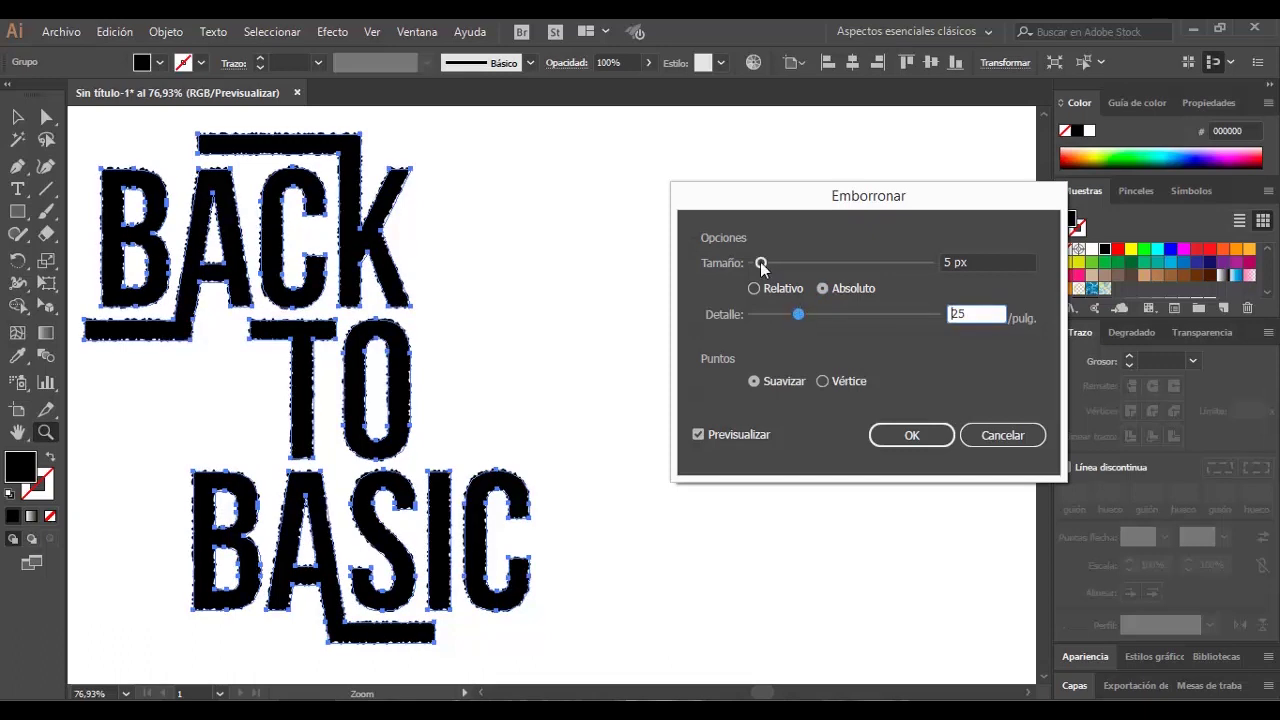
drag(762, 264, 759, 264)
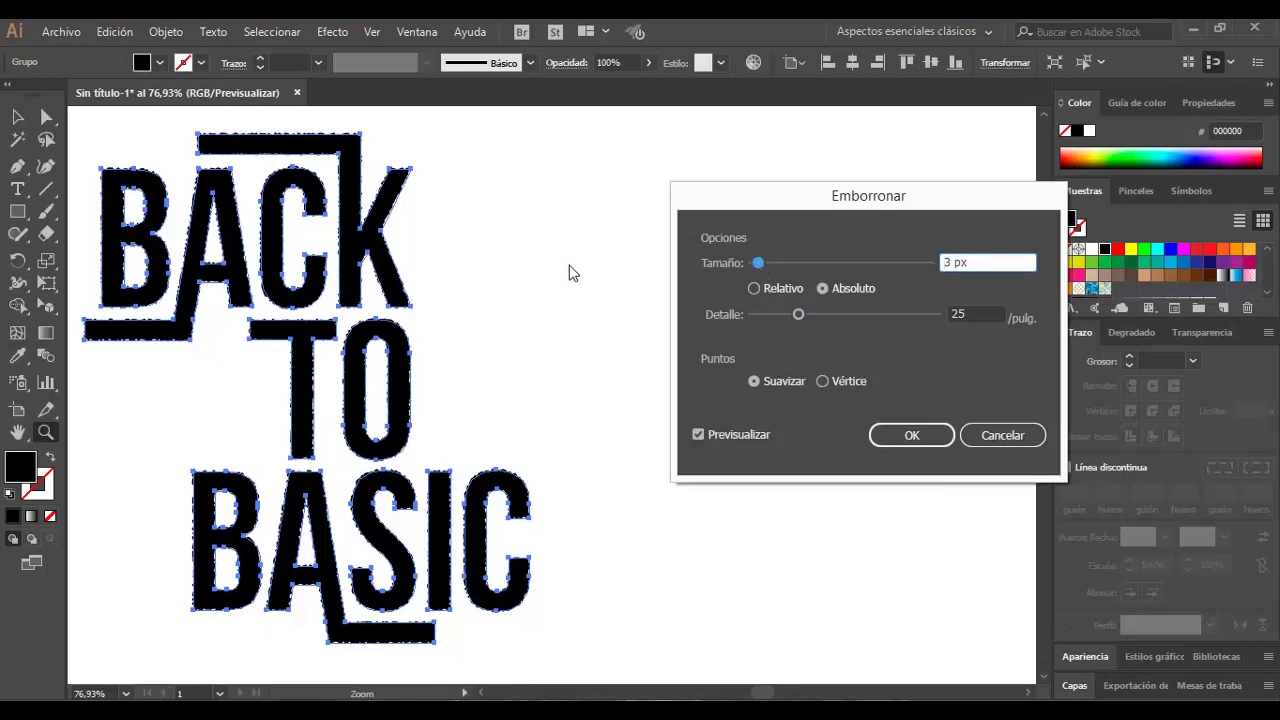
key(Return)
click(674, 386)
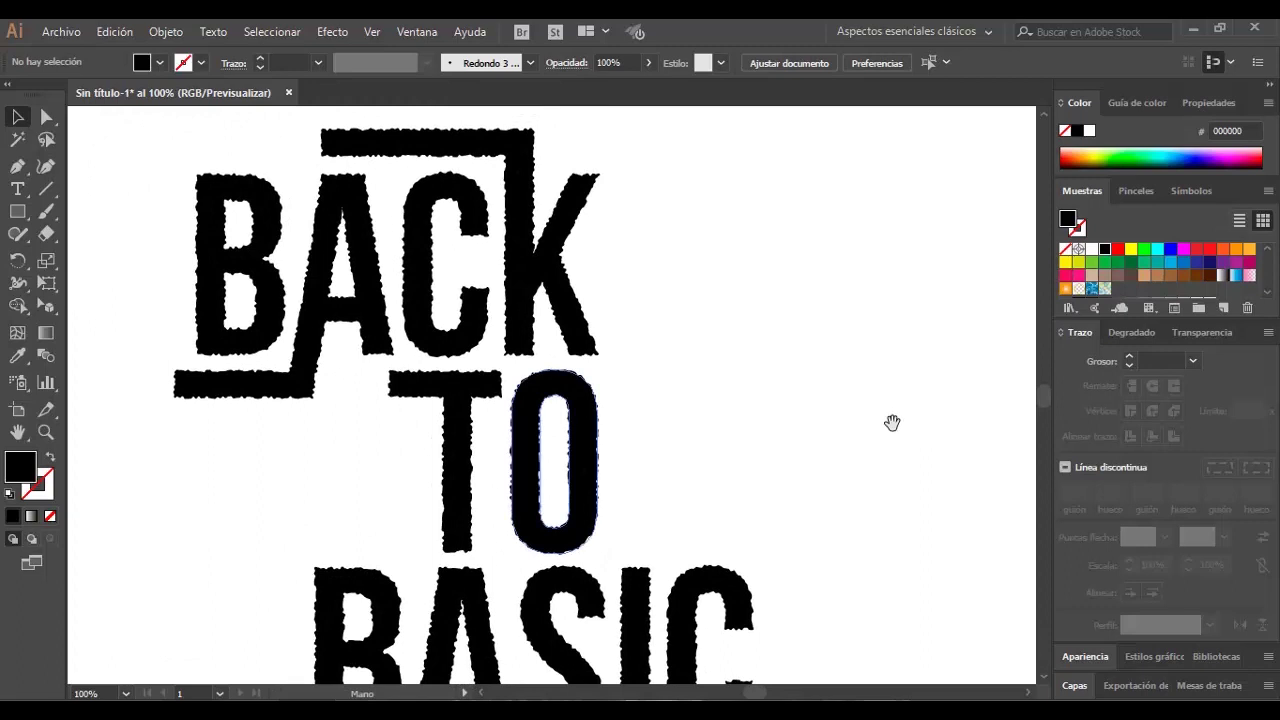
- Expand the roughened lettering's appearance into paths and shift it up and right
click(576, 278)
click(166, 31)
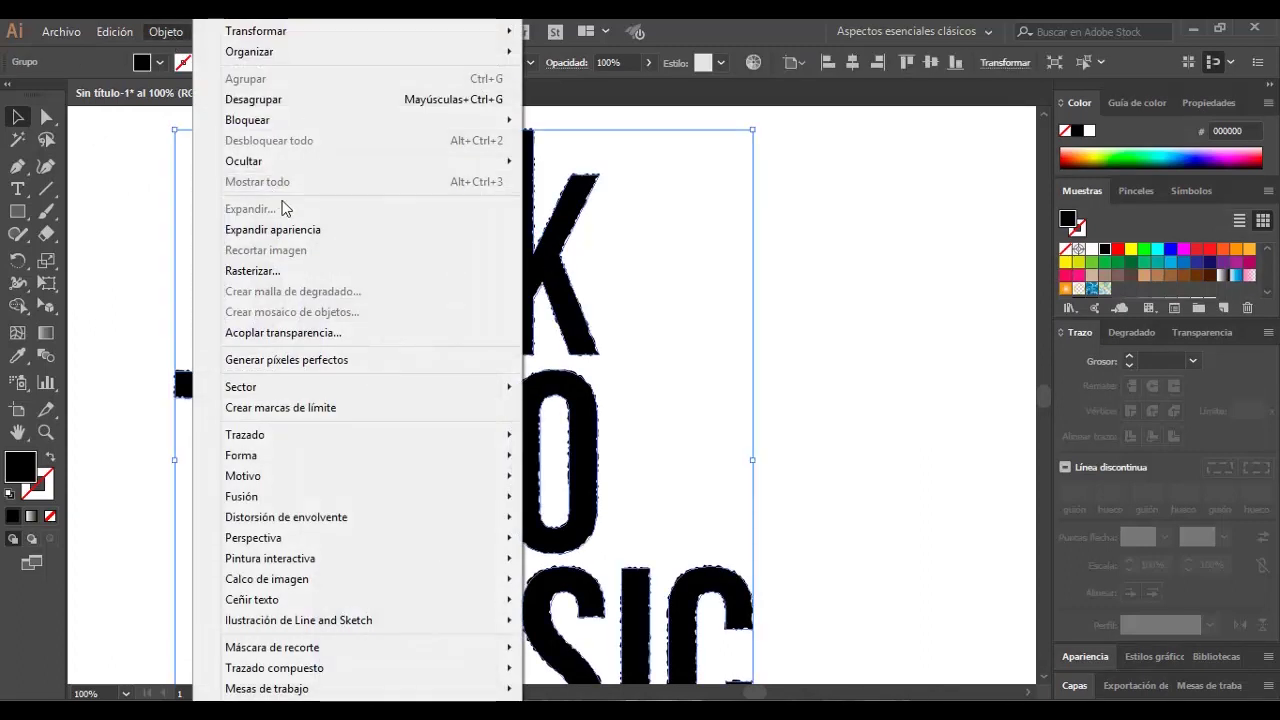
click(272, 229)
click(571, 263)
key(ctrl+minus)
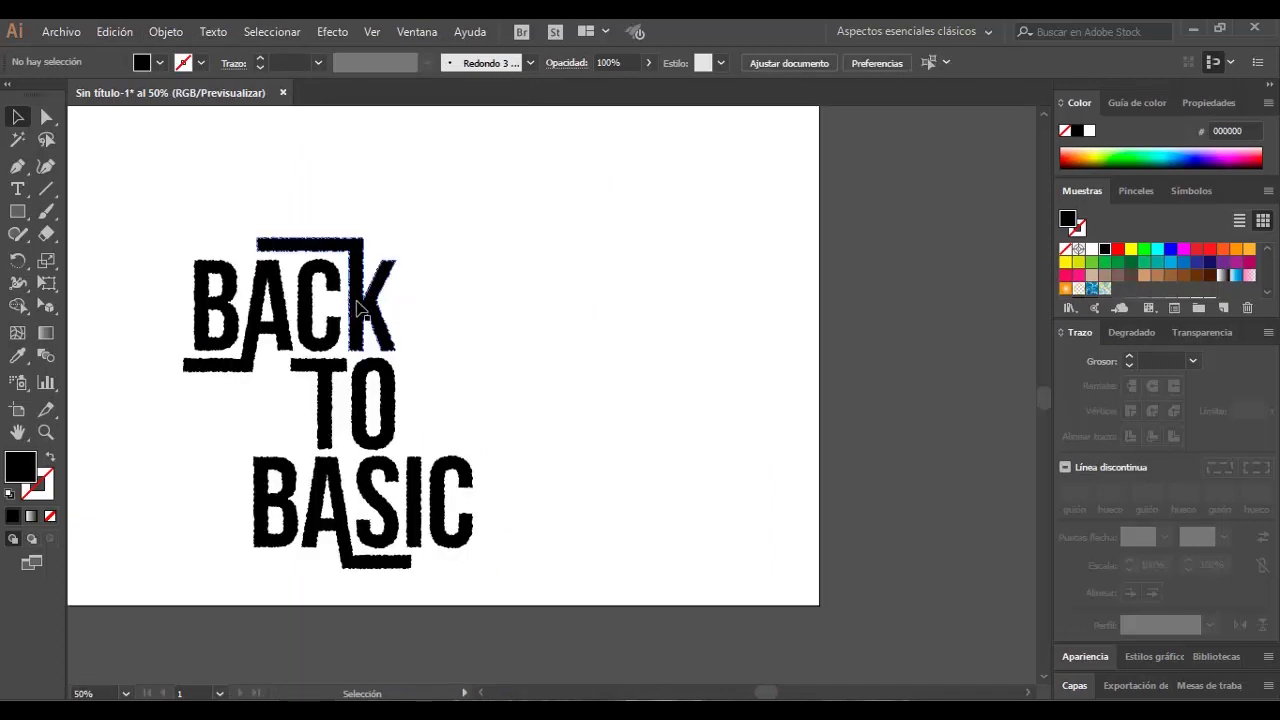
drag(357, 306, 376, 284)
- Fill the lettering with yellow and move it further right
click(1130, 248)
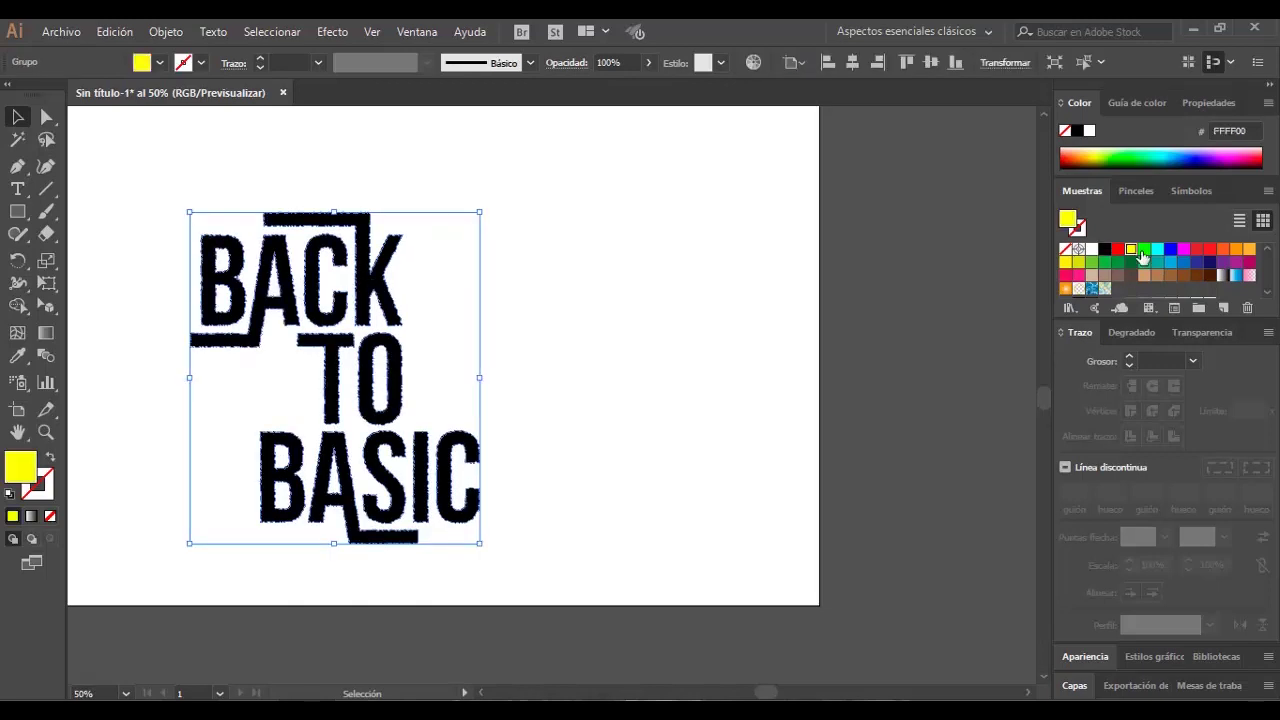
click(715, 285)
drag(380, 277, 448, 277)
click(467, 265)
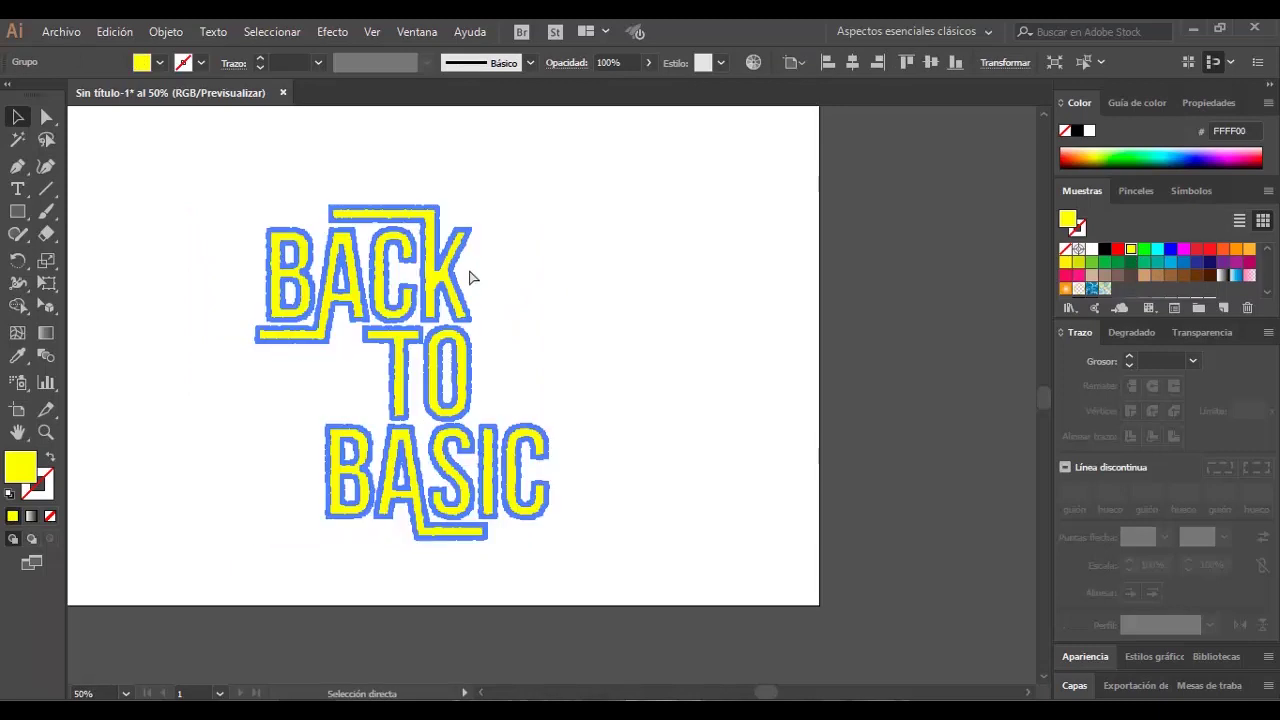
click(462, 274)
- Give the lettering a 20 px black stroke
click(262, 57)
click(262, 57)
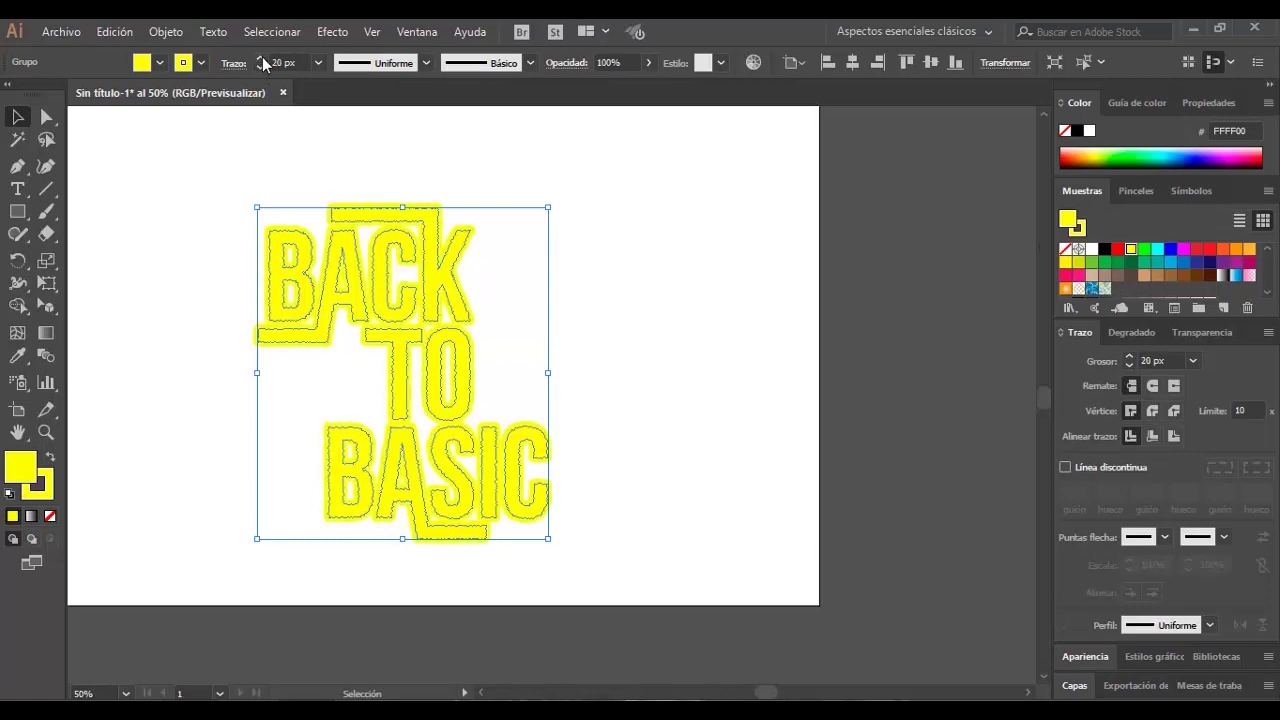
click(200, 62)
click(50, 94)
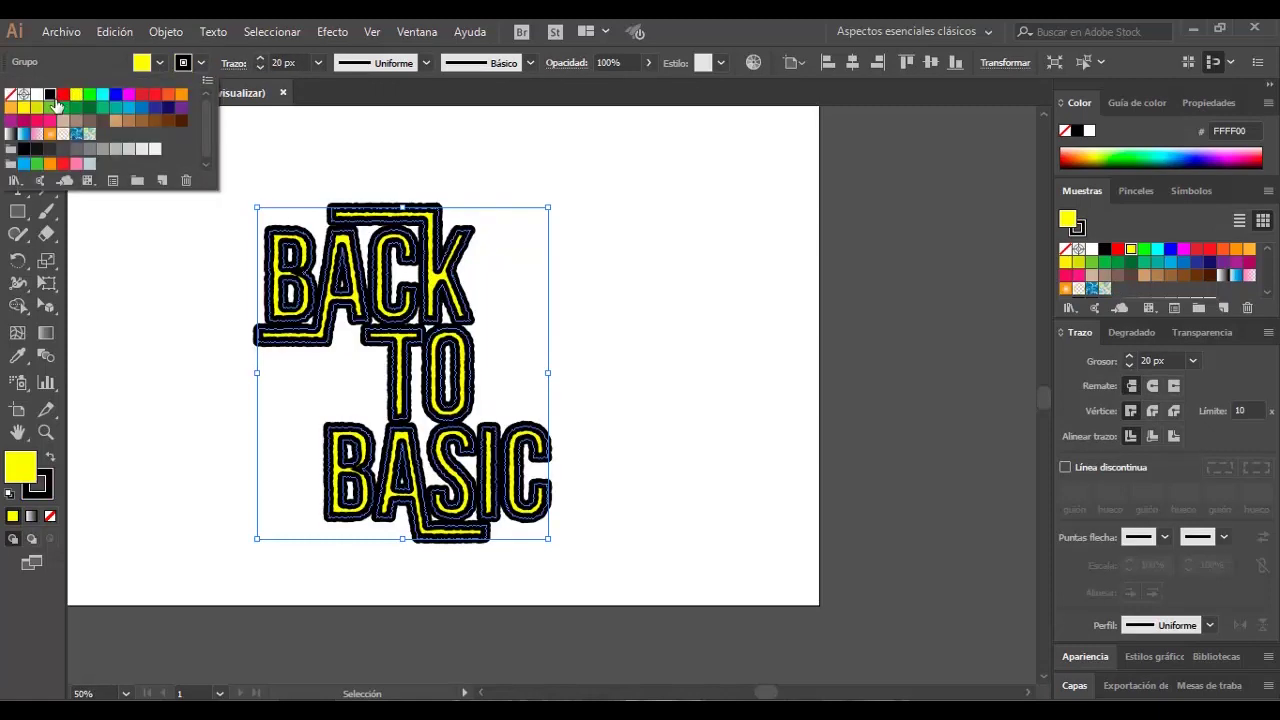
click(544, 153)
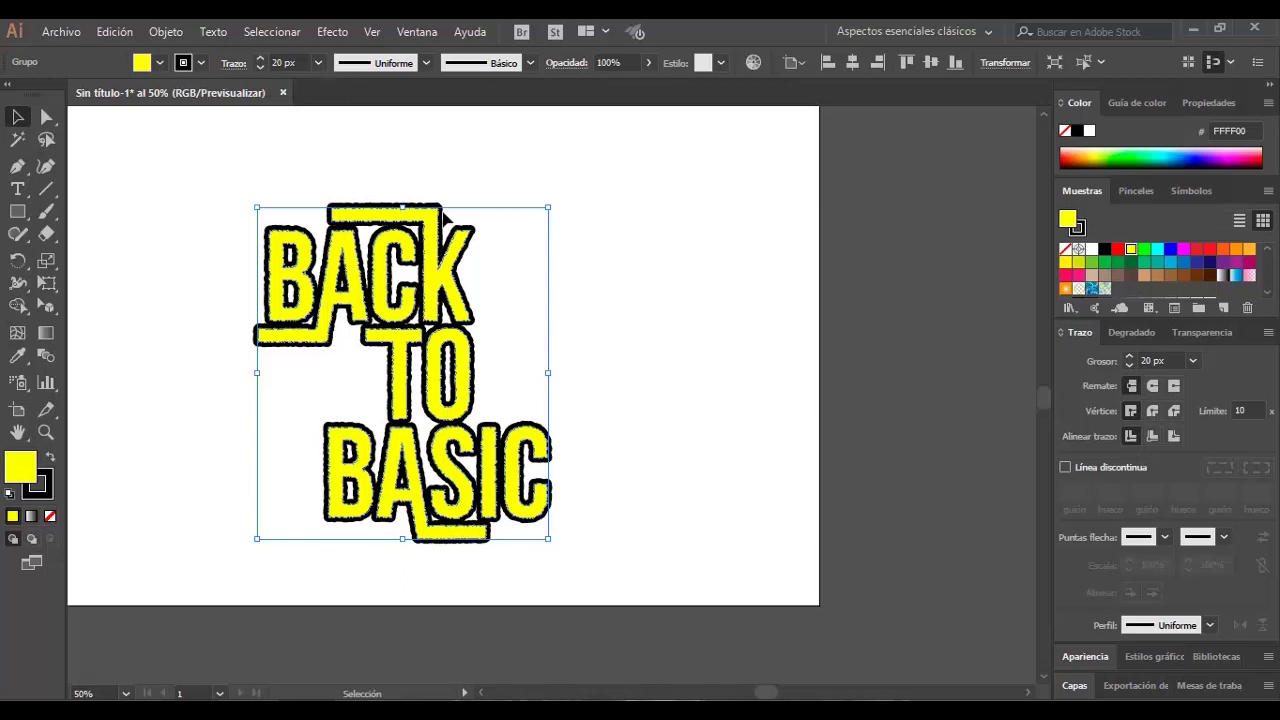
- Expand the outlined lettering so its strokes become filled shapes
click(168, 32)
click(291, 209)
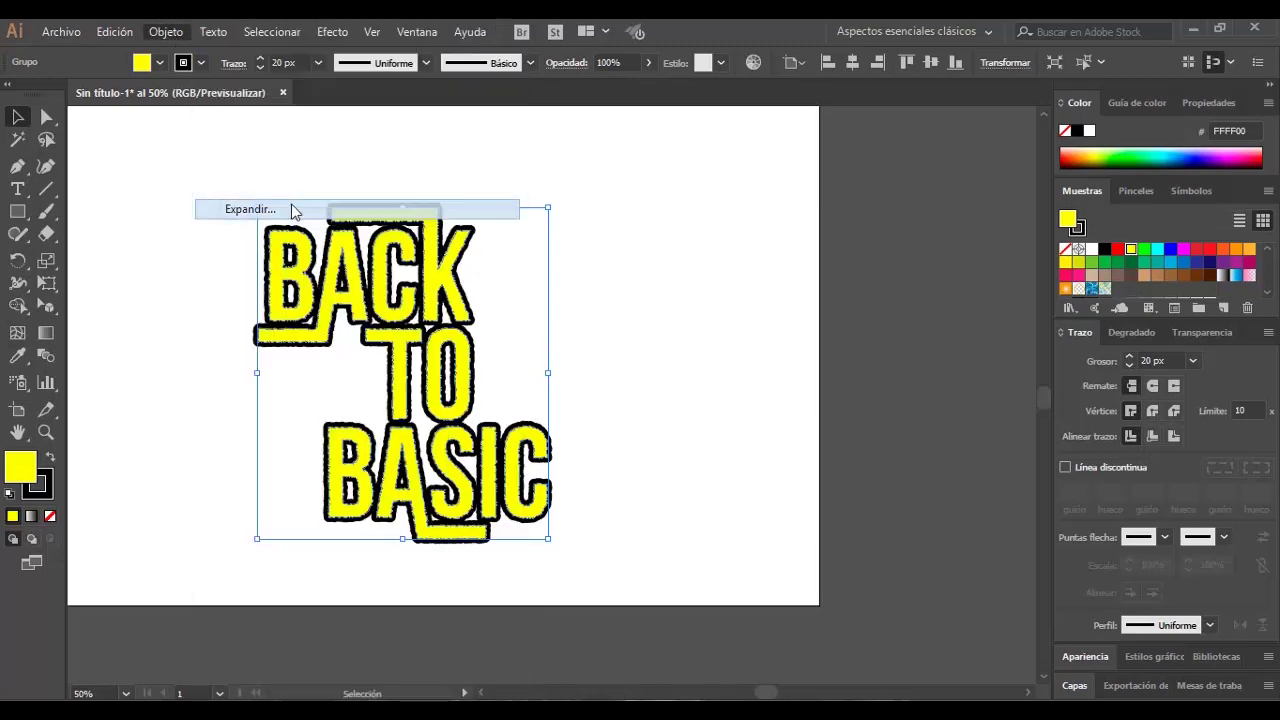
click(115, 289)
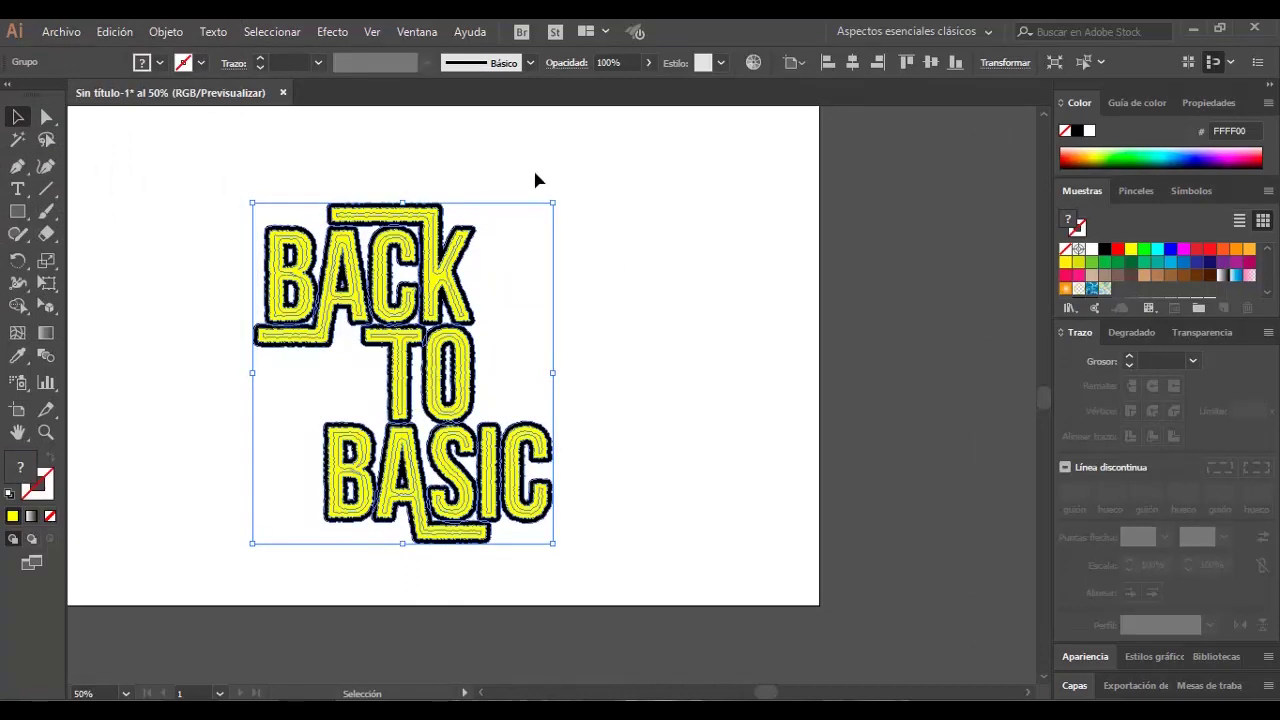
- Ungroup the lettering pieces and Unite them in Pathfinder into one compound path
key(ctrl+shift+g)
key(ctrl+shift+F9)
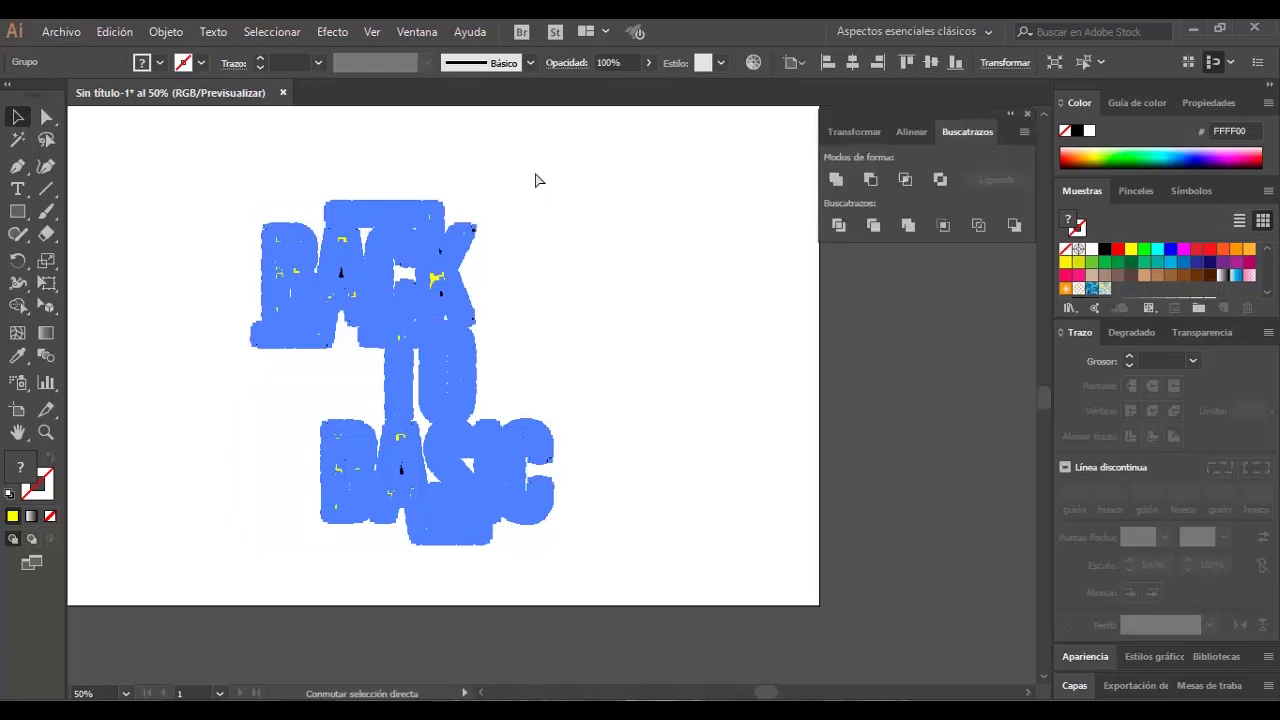
key(ctrl+g)
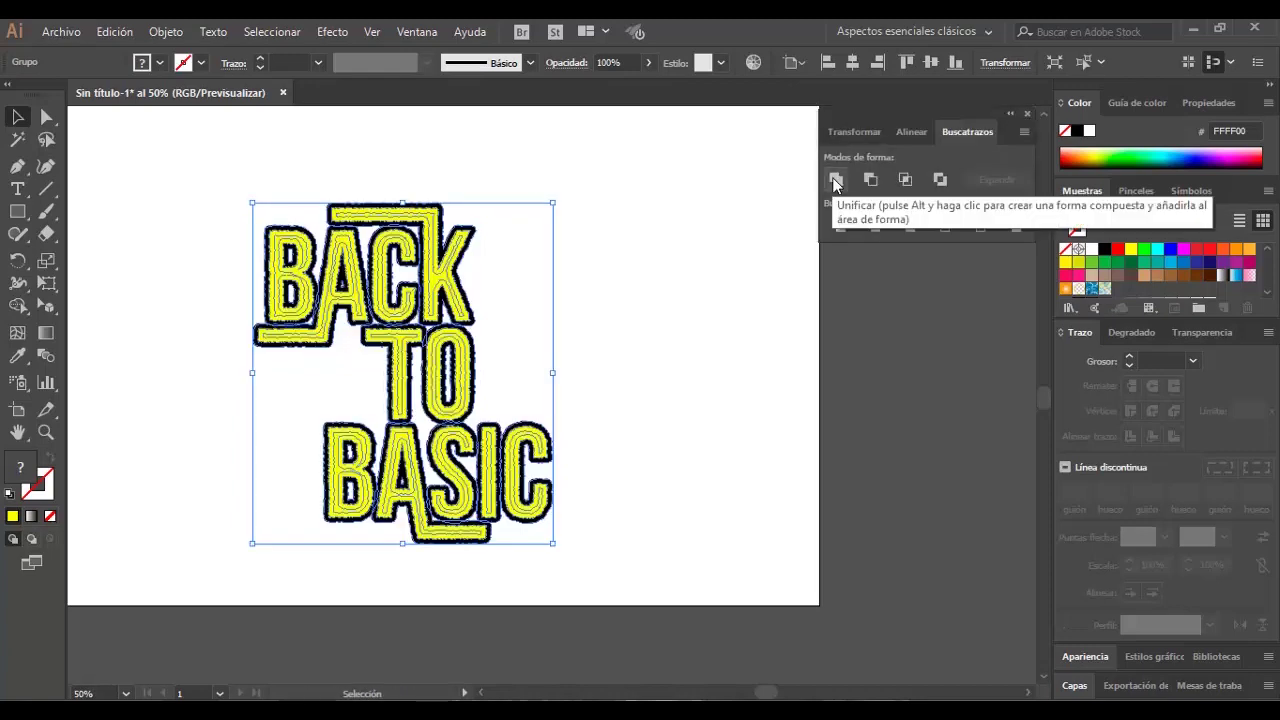
click(835, 180)
scroll(345, 300, up, 1)
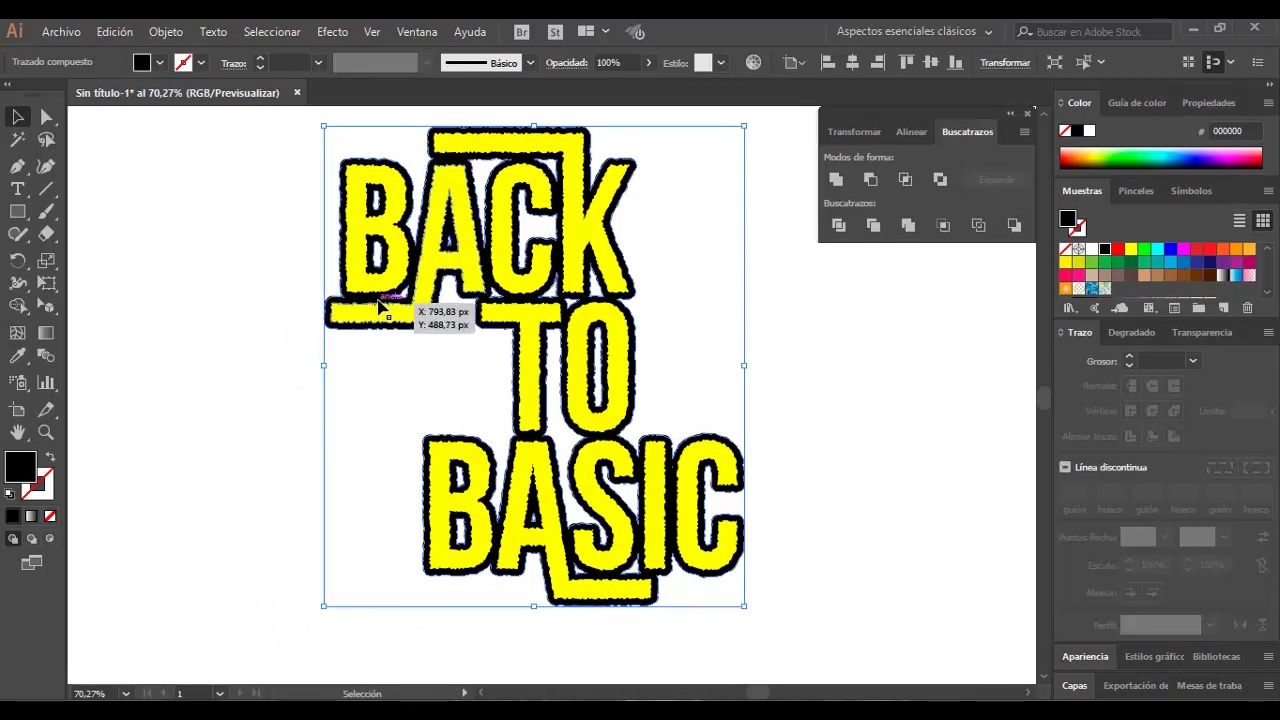
- Alt-drag a black copy of the lettering down-left behind the original, then deselect
drag(380, 306, 305, 381)
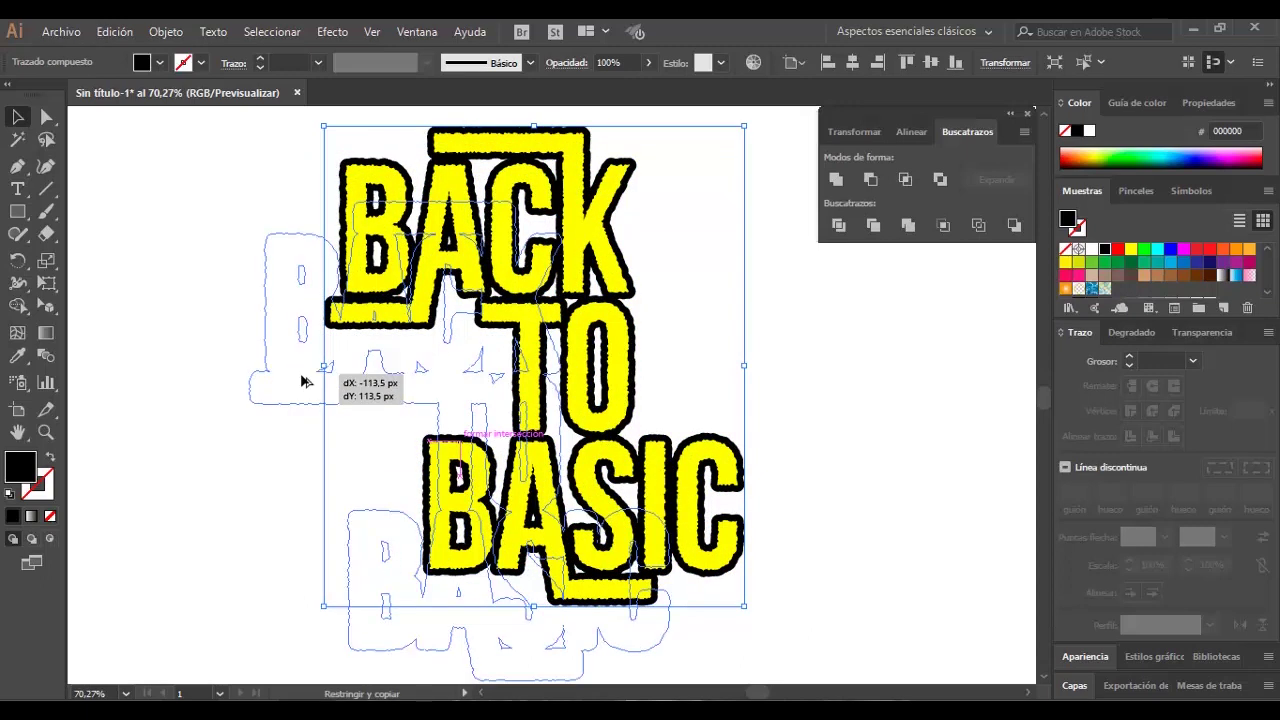
drag(305, 381, 305, 381)
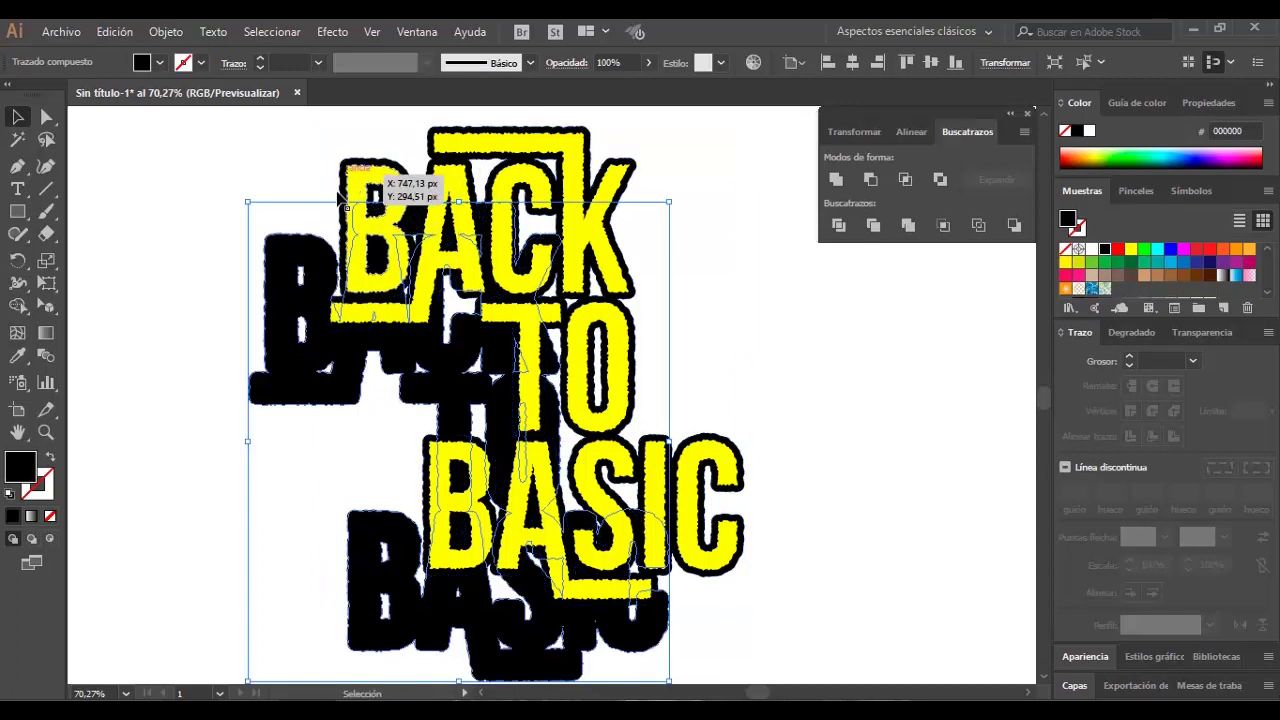
click(696, 290)
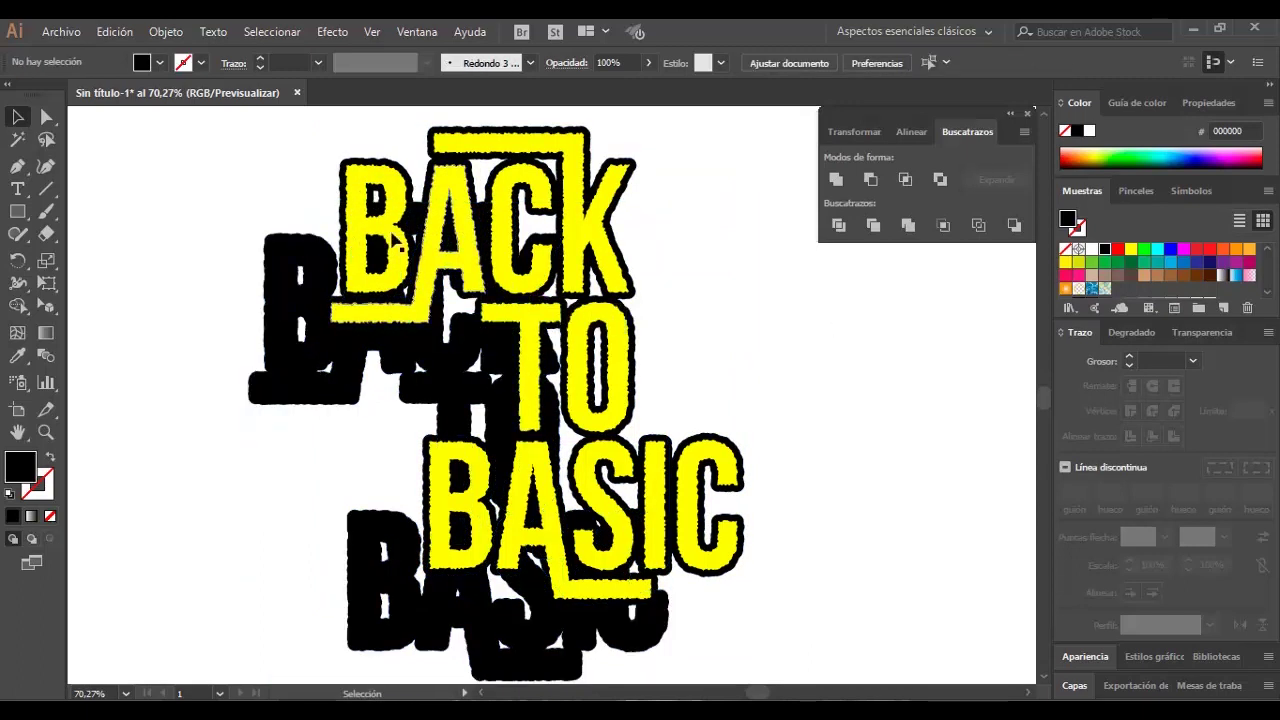
- Set the Blend tool to 100 specified steps and select the shadow and lettering
click(48, 357)
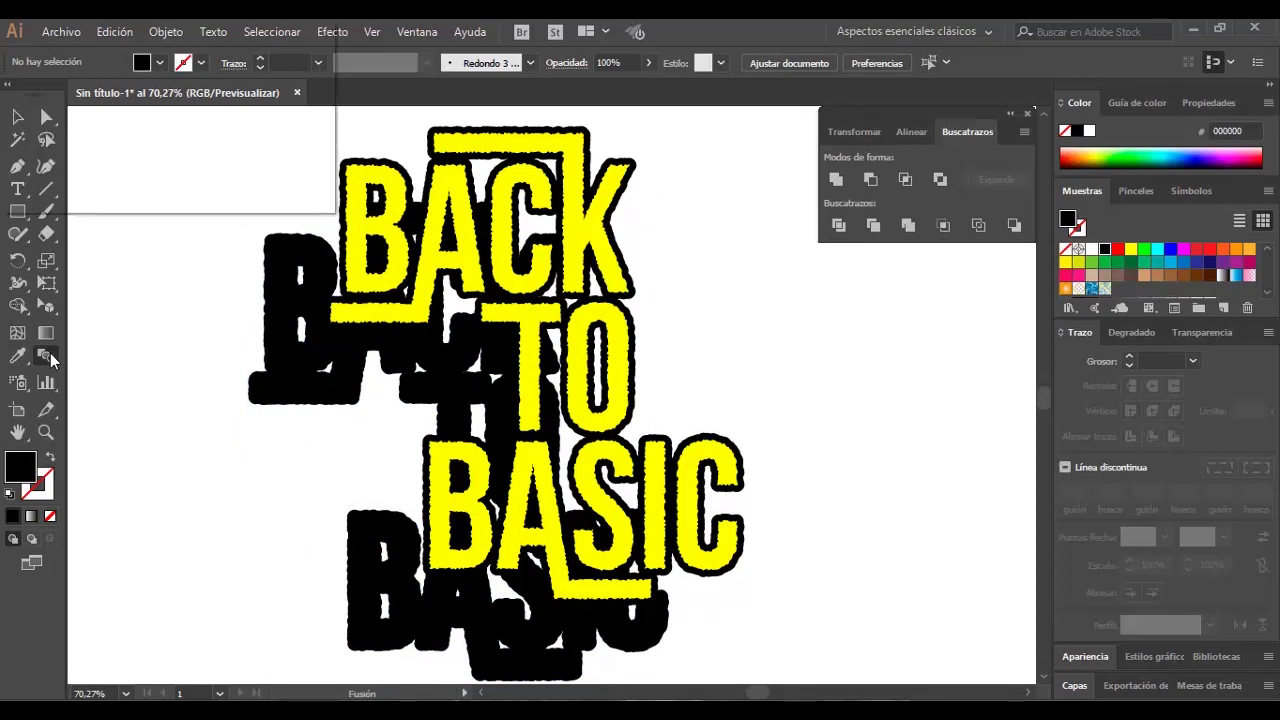
double_click(48, 357)
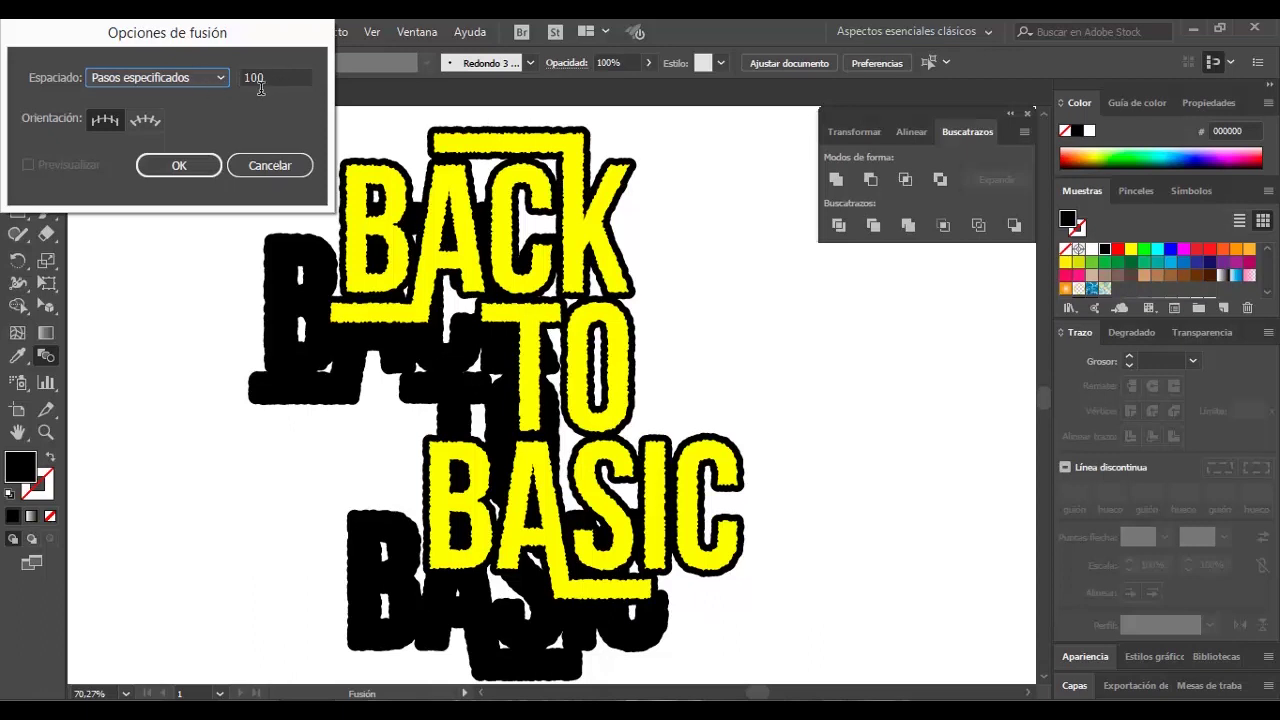
click(180, 166)
key(v)
click(294, 268)
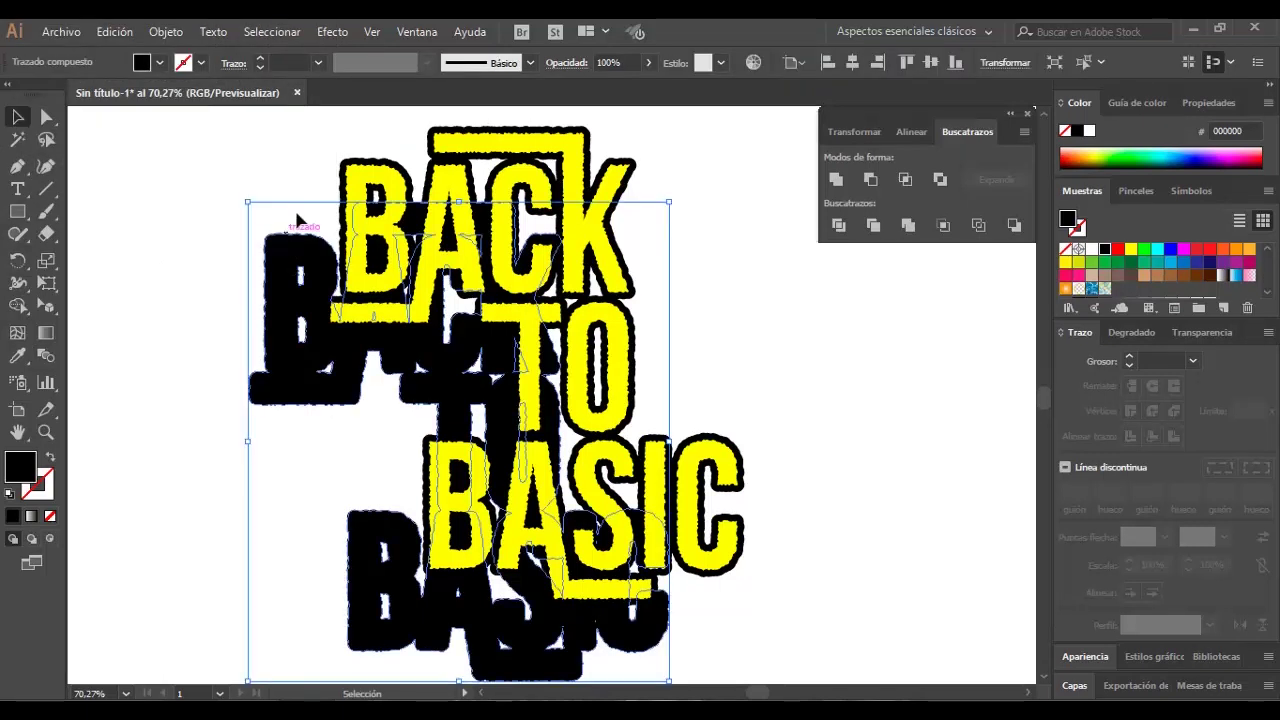
shift+click(352, 163)
- Blend the black shadow into the yellow lettering and bring up Object > Expand
click(47, 358)
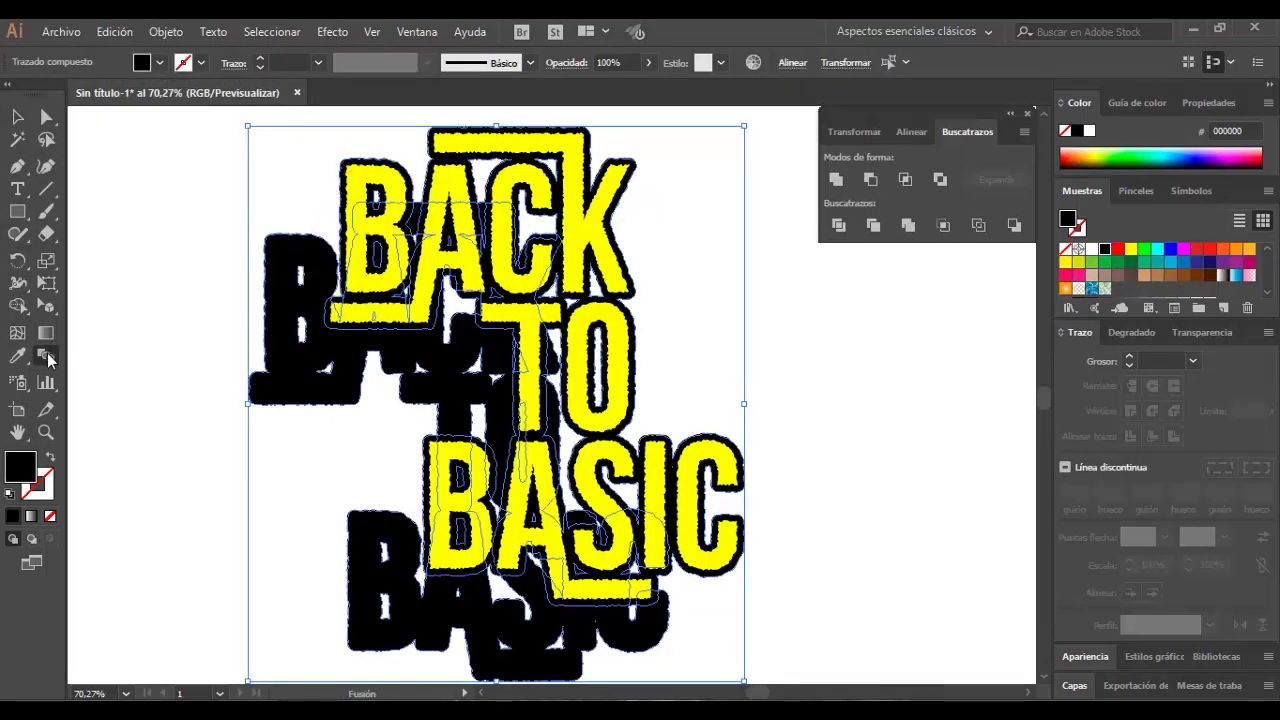
click(288, 256)
click(356, 165)
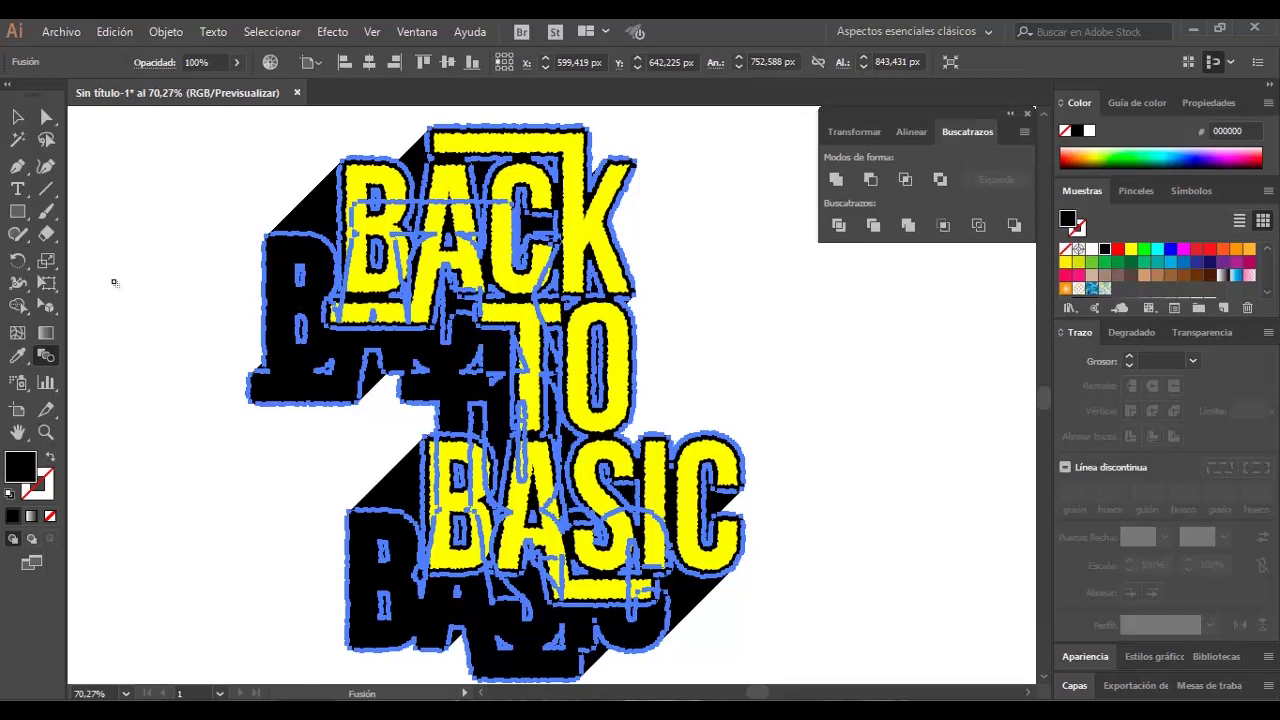
key(v)
click(166, 31)
click(226, 208)
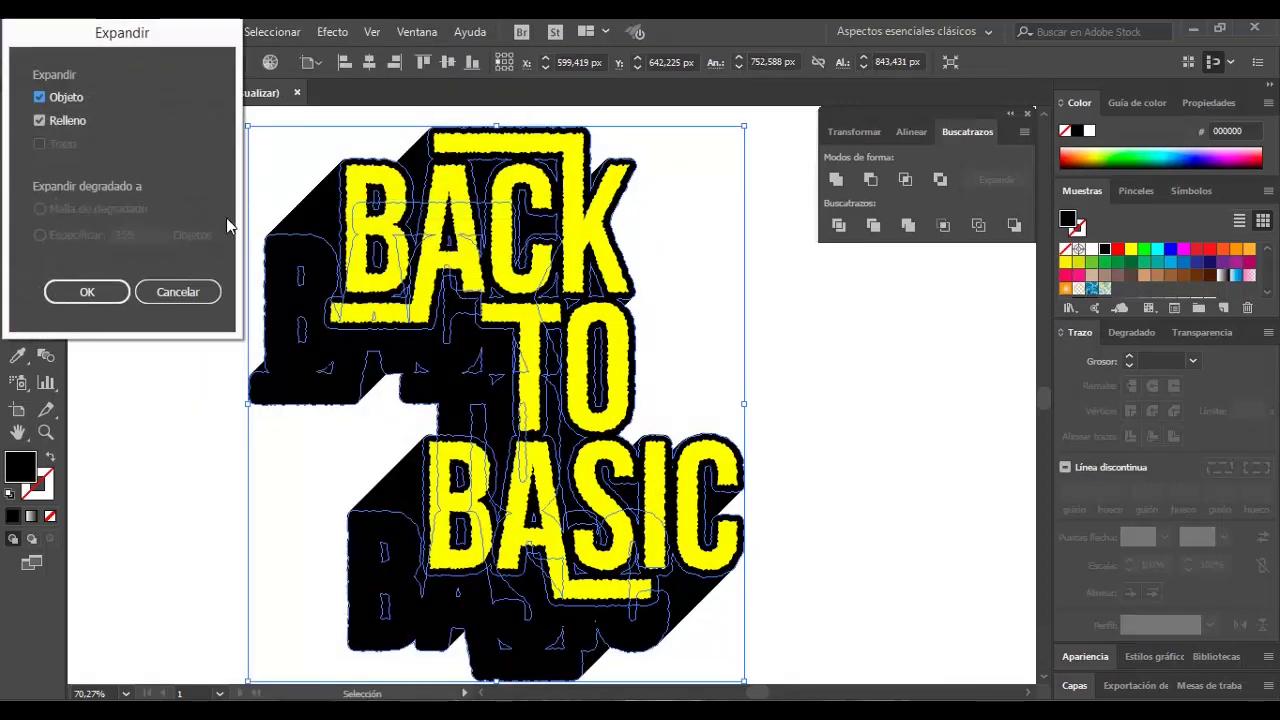
- Expand the blend, unite the extrusion into one shape, and fill the lettering white
click(100, 290)
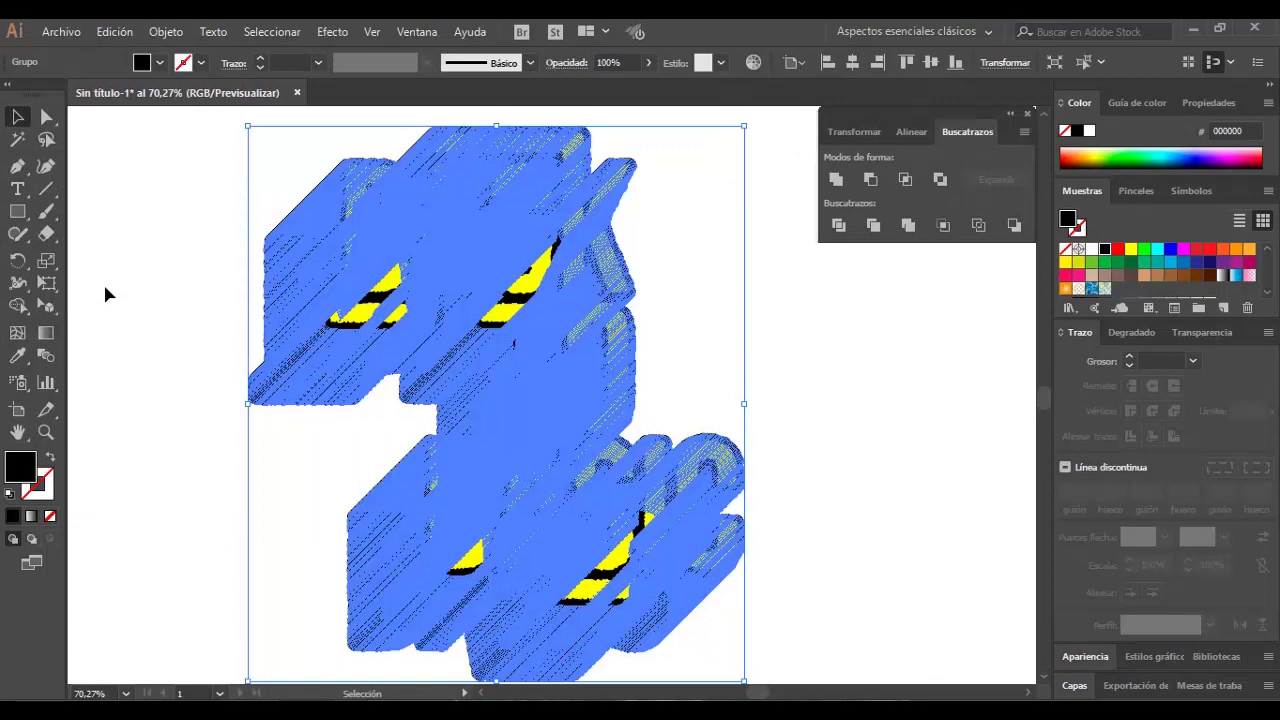
click(836, 180)
click(588, 245)
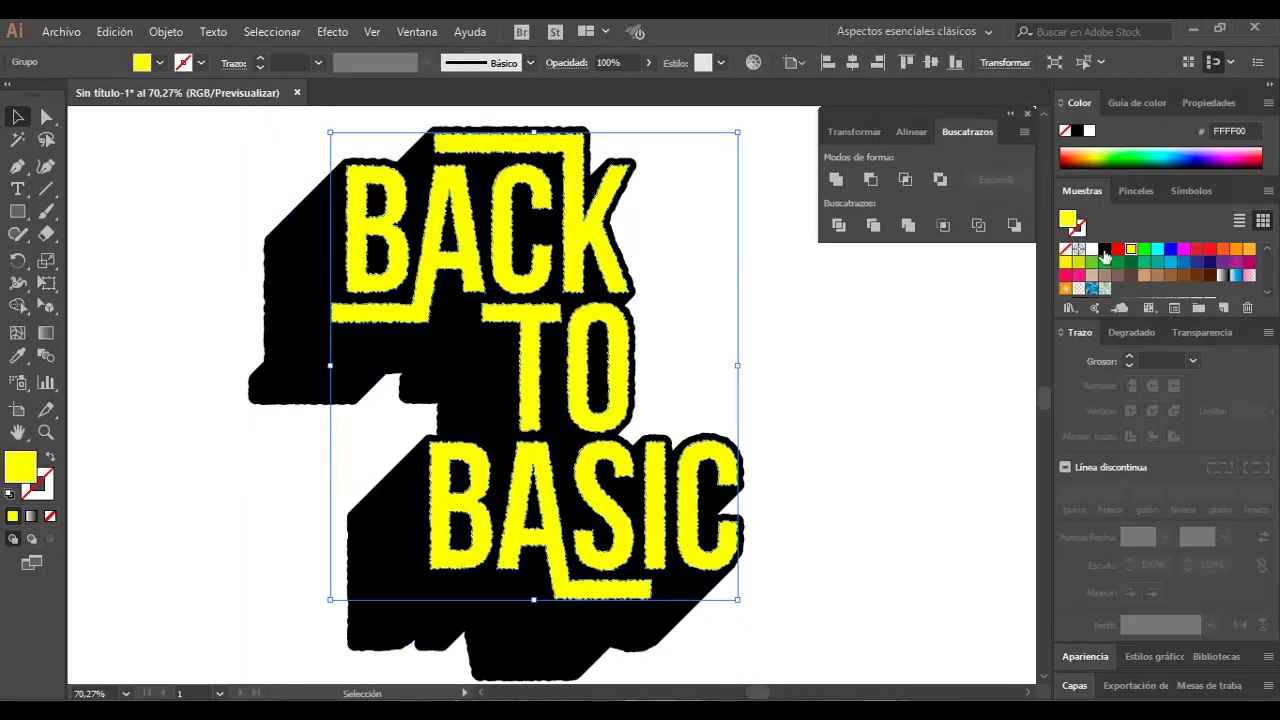
click(1092, 249)
- Reselect the lettering group and fill it light grey CCCCCC
click(870, 360)
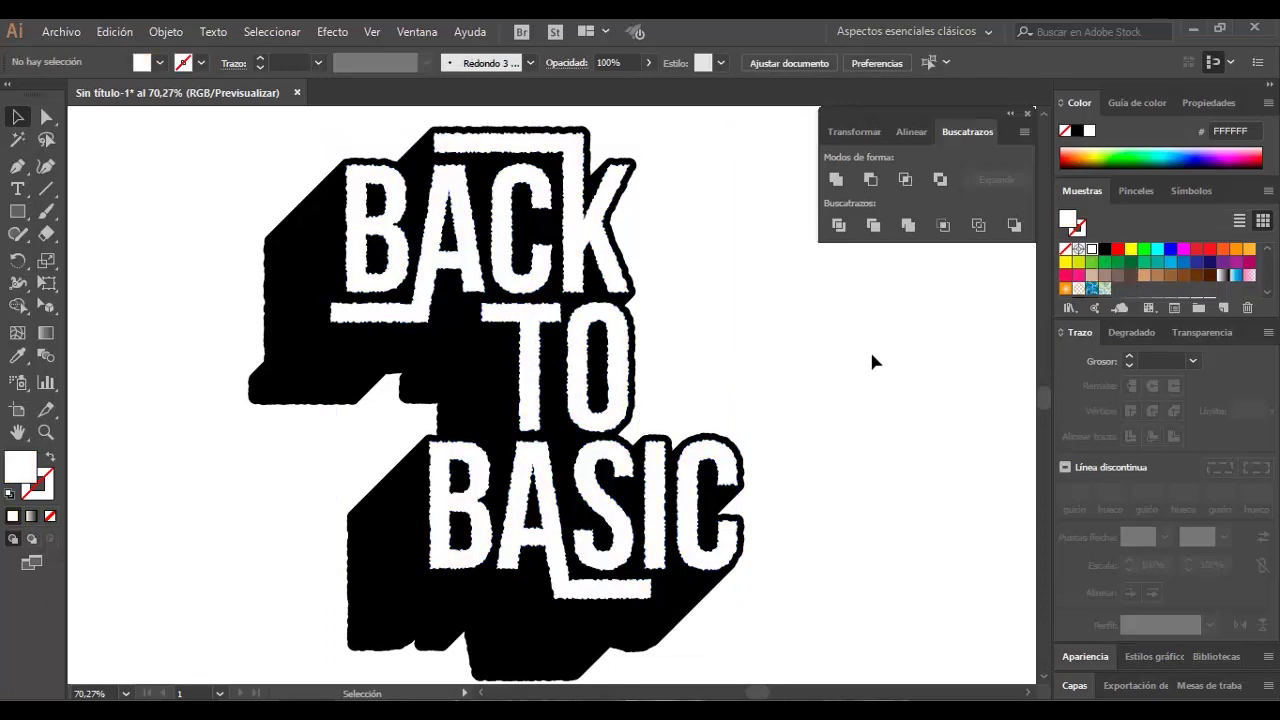
click(577, 232)
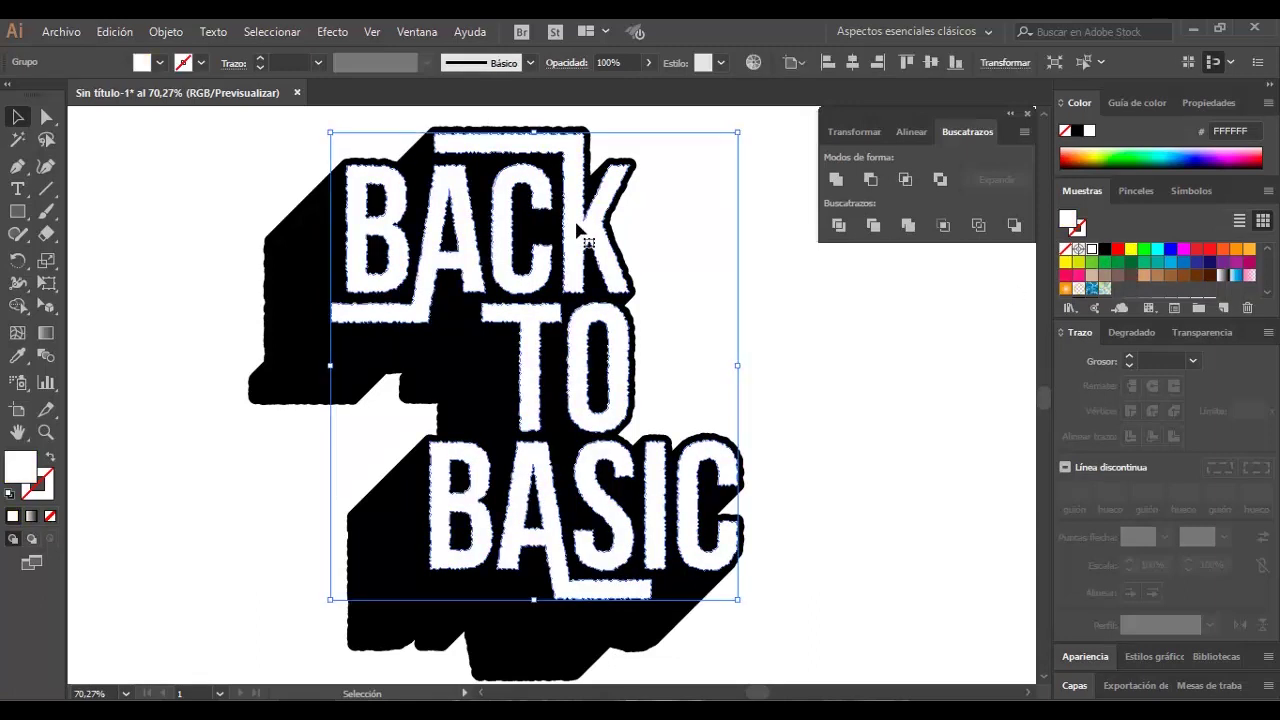
key(a)
key(v)
scroll(1183, 283, down, 2)
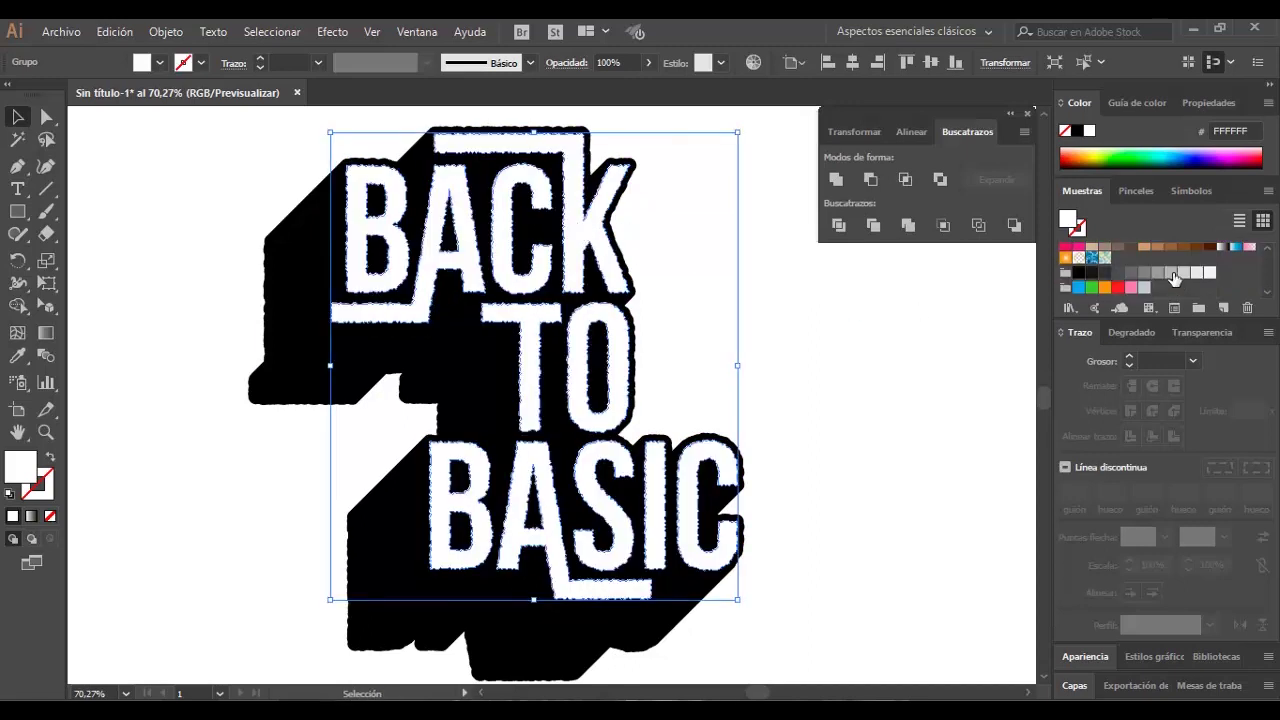
click(1183, 274)
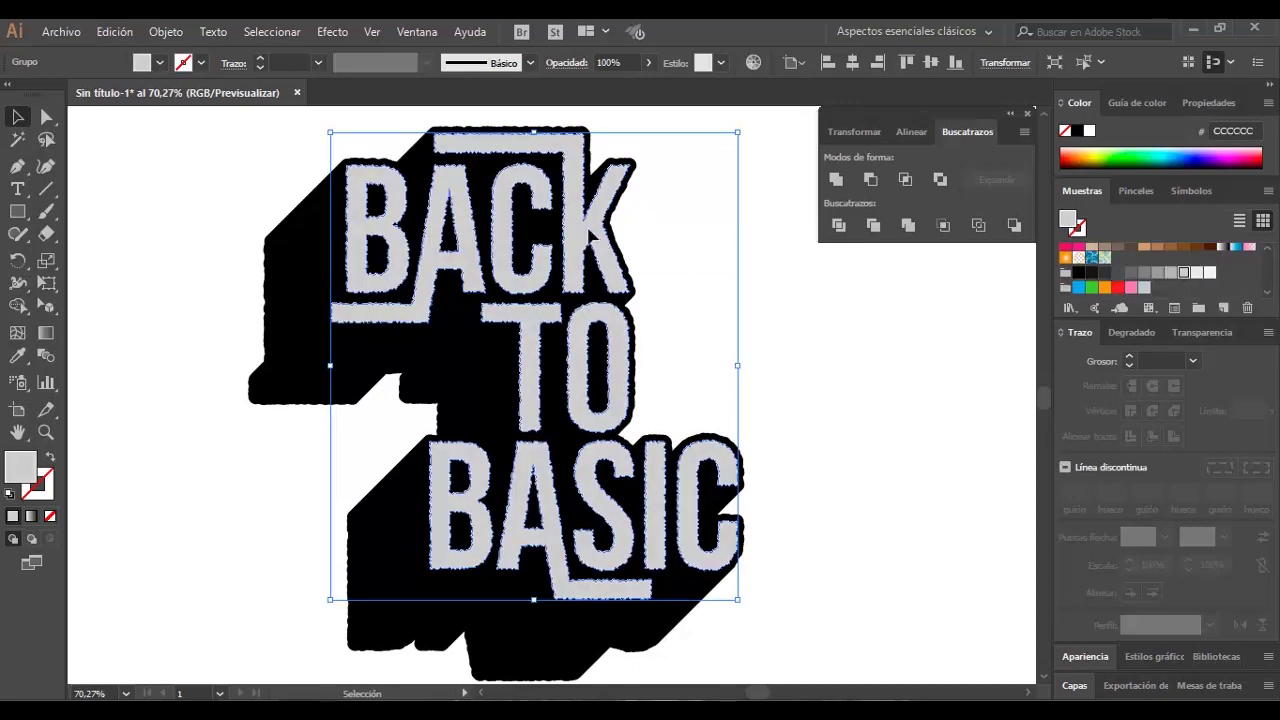
- Move the grey lettering down-left as a back-most shadow, then select the white lettering
drag(590, 232, 495, 325)
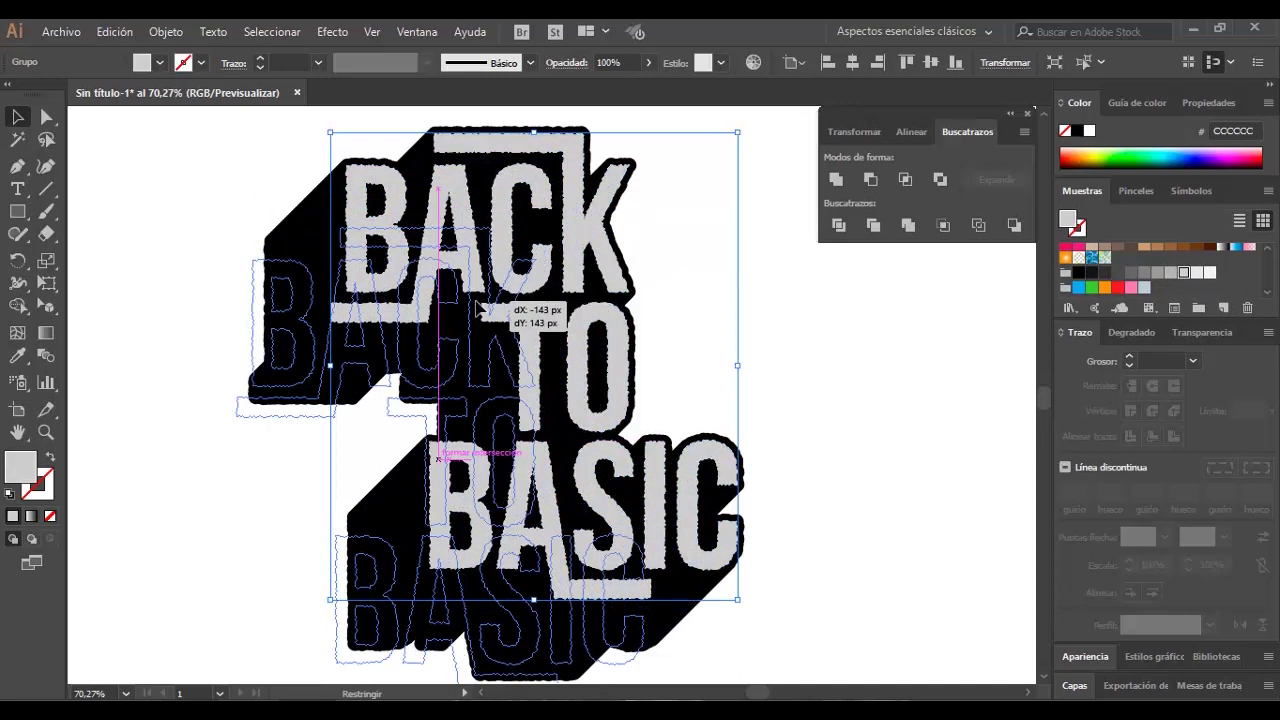
key(v)
key(ctrl+shift+bracketleft)
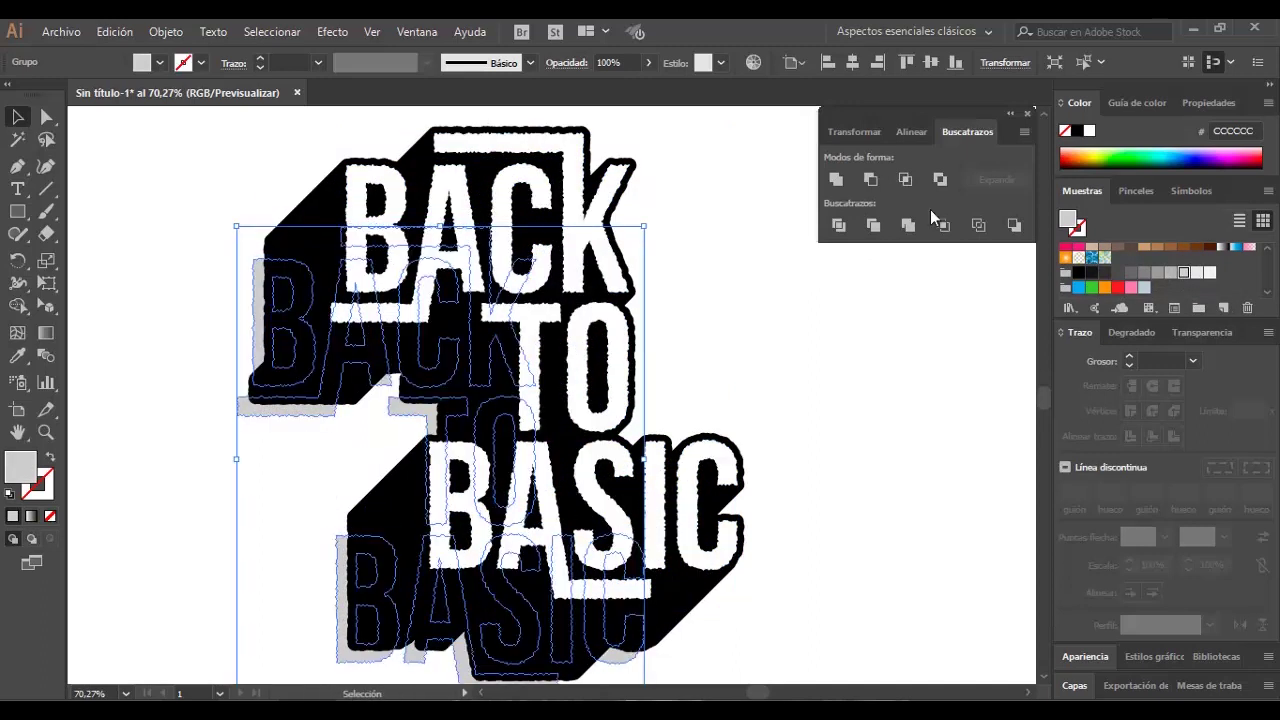
click(836, 347)
scroll(243, 371, down, 1)
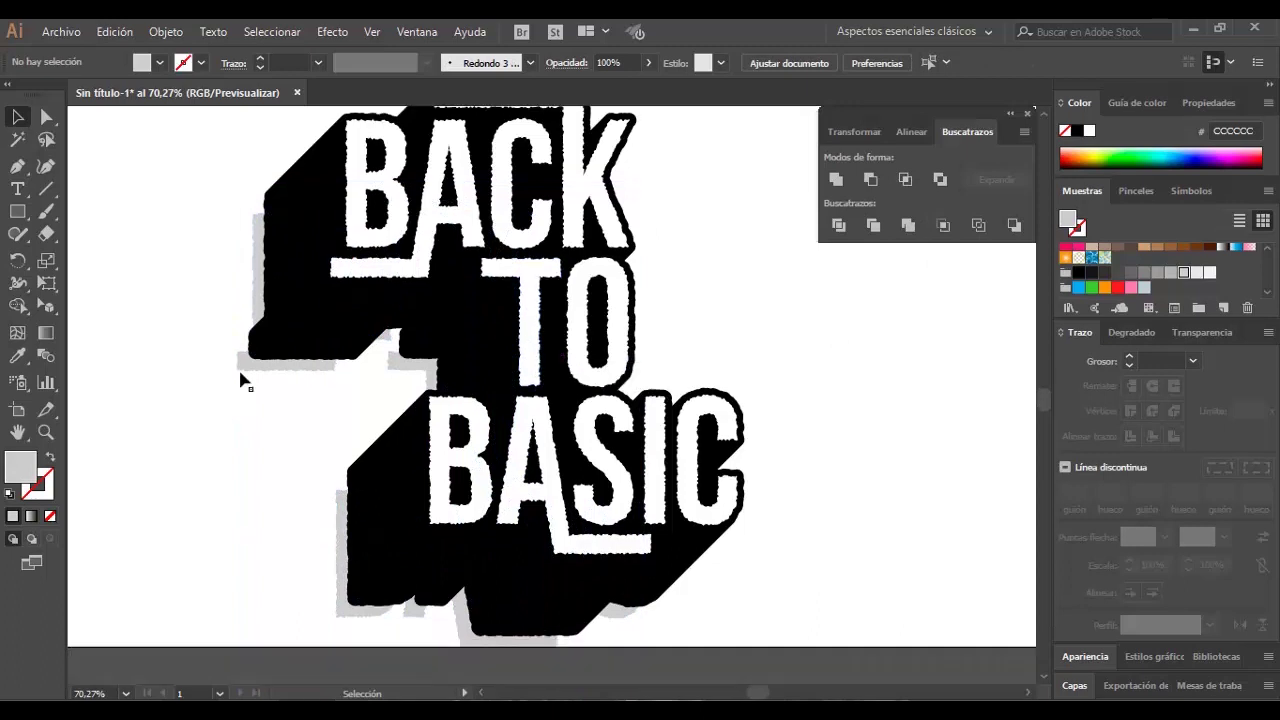
drag(318, 383, 680, 486)
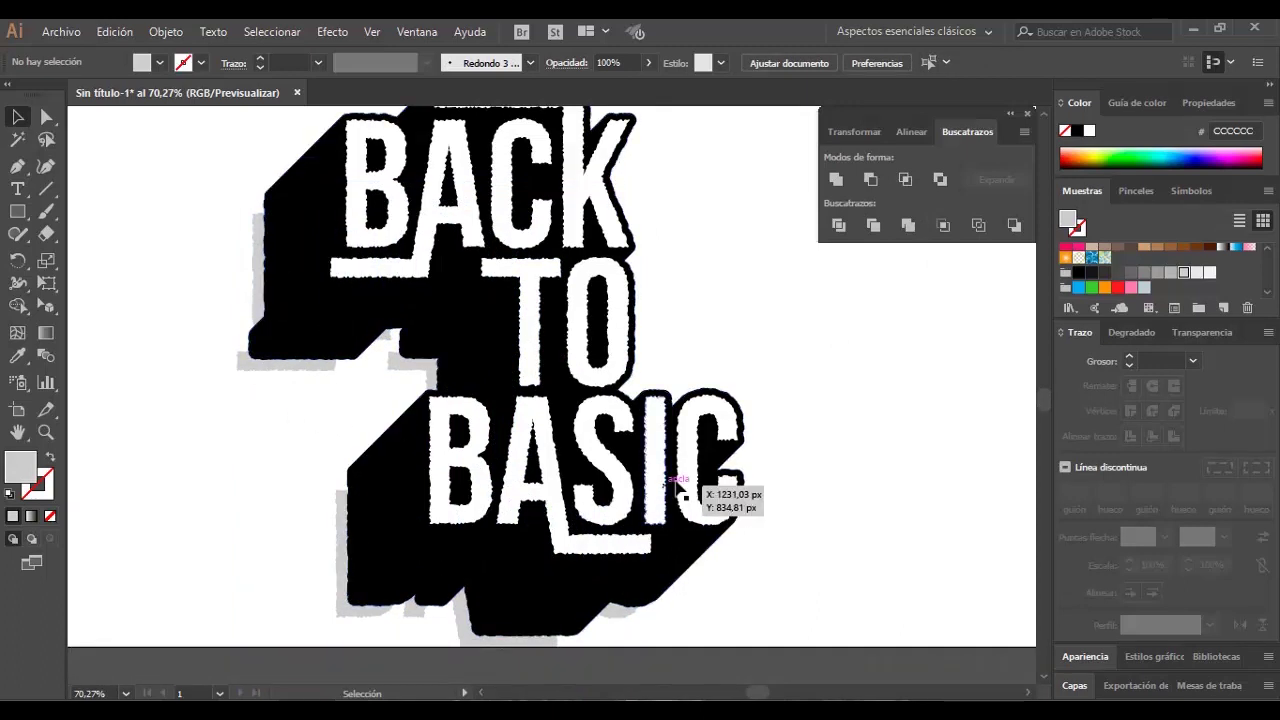
scroll(580, 262, up, 1)
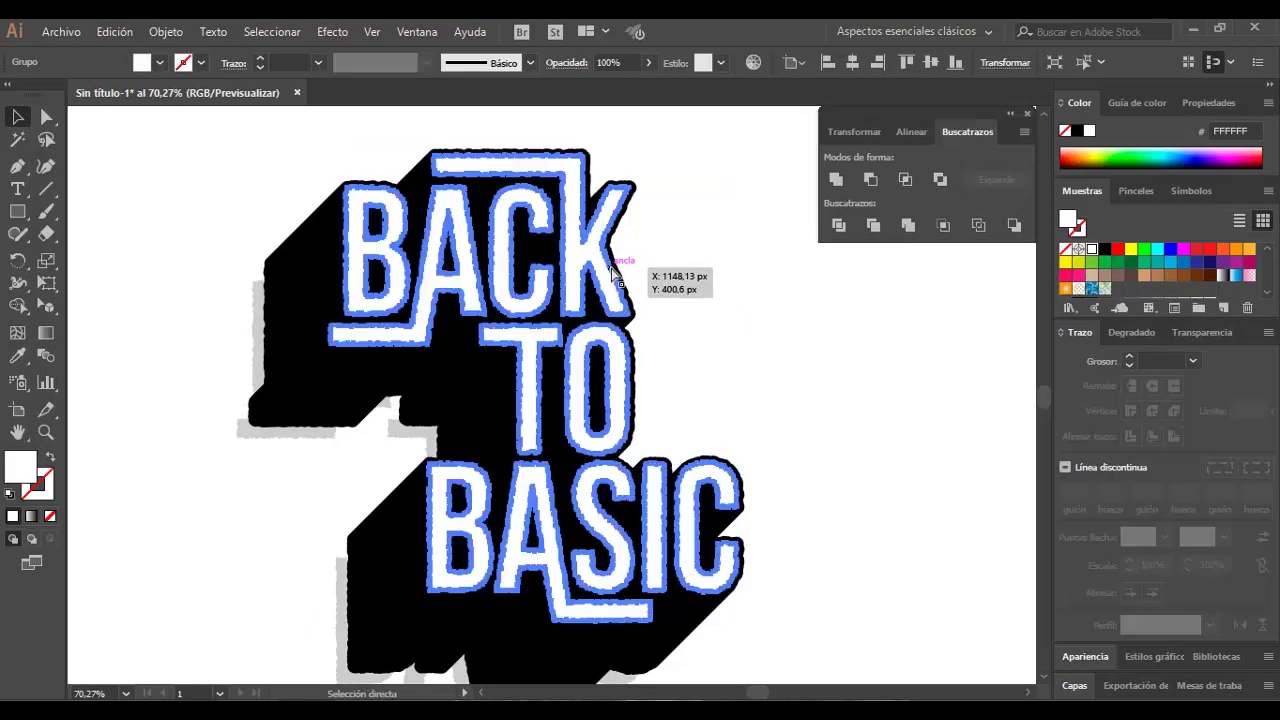
- Fill the lettering yellow and make its front copy red
click(1131, 251)
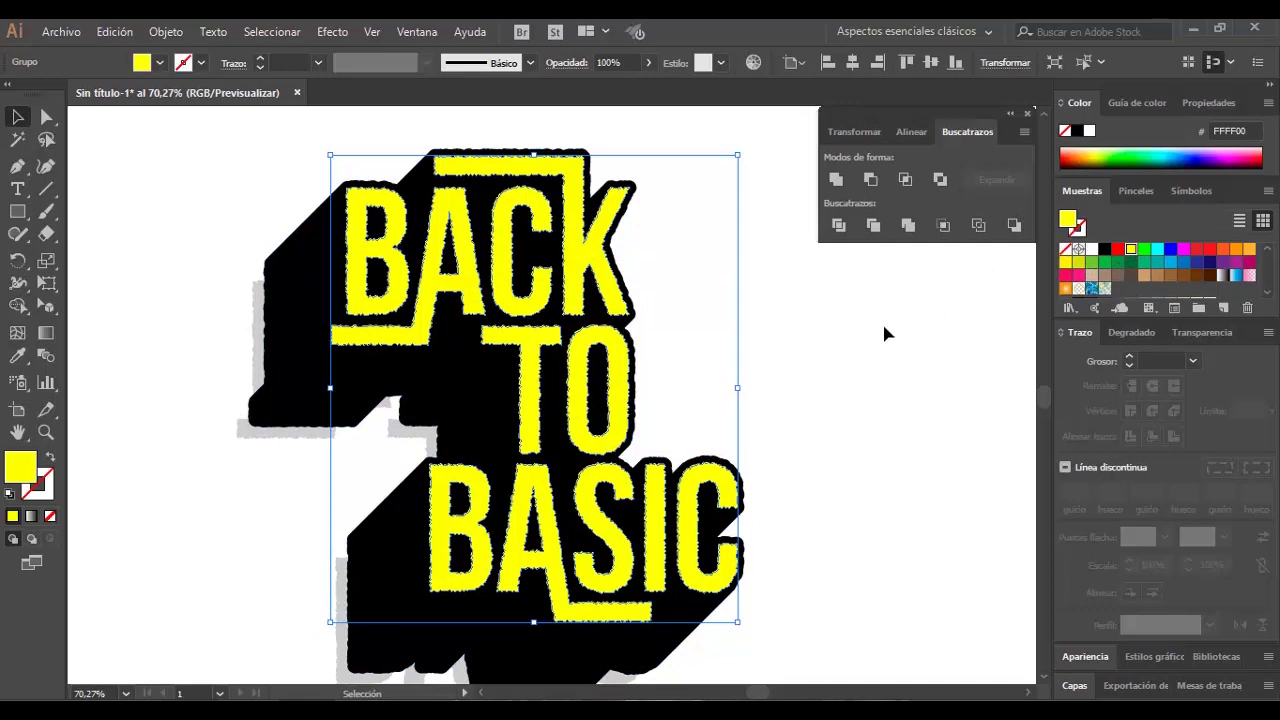
click(801, 289)
click(567, 260)
click(1118, 249)
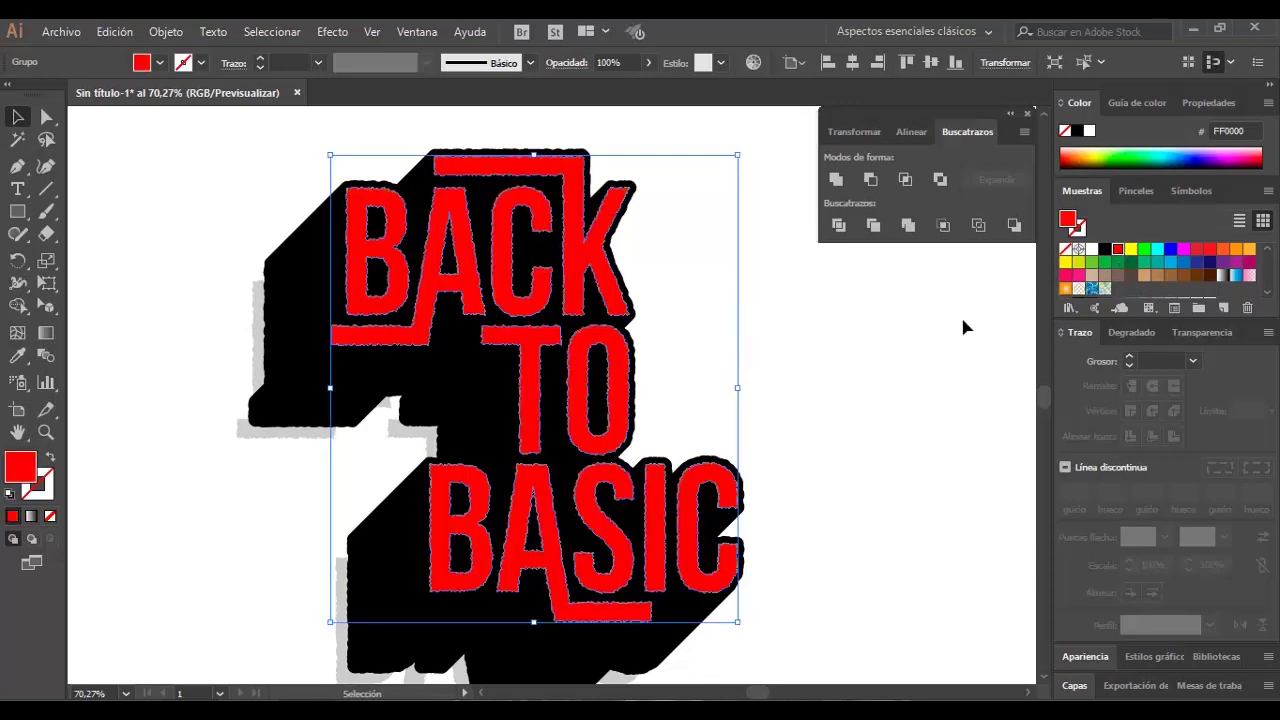
- Nudge the red lettering slightly right and down over the yellow copy
click(929, 316)
click(588, 262)
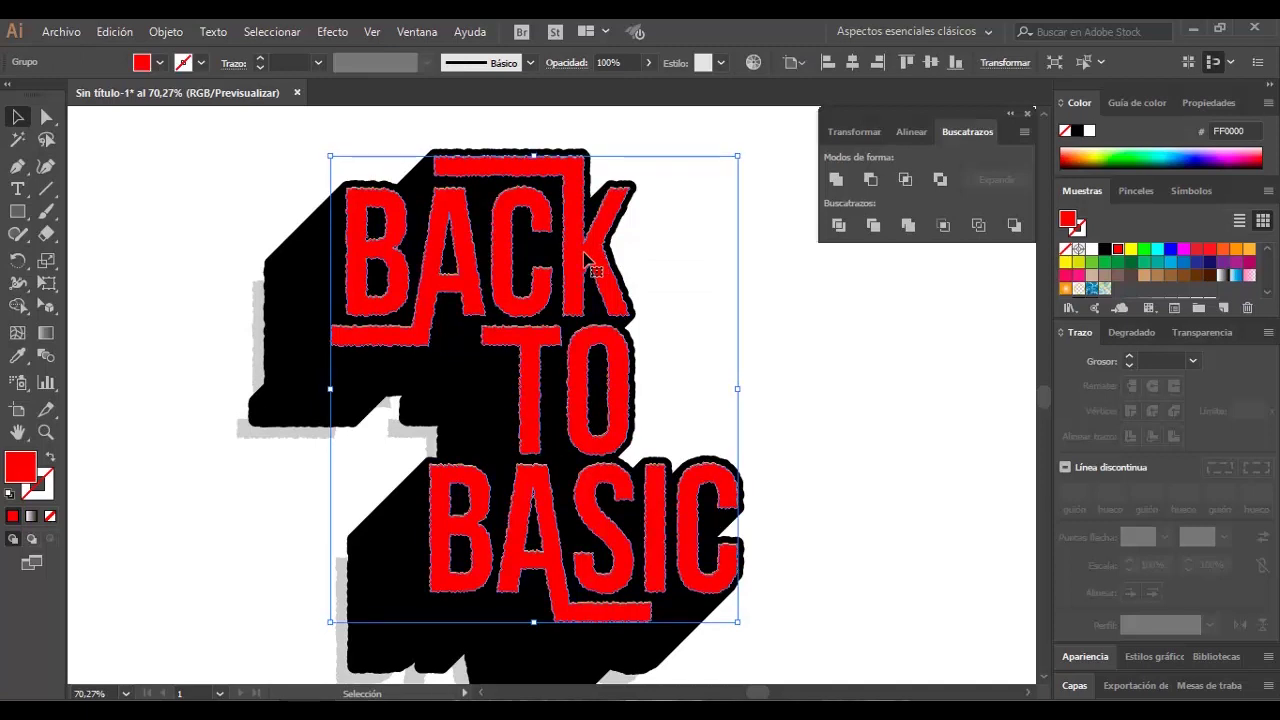
key(shift+Down)
key(shift+Right)
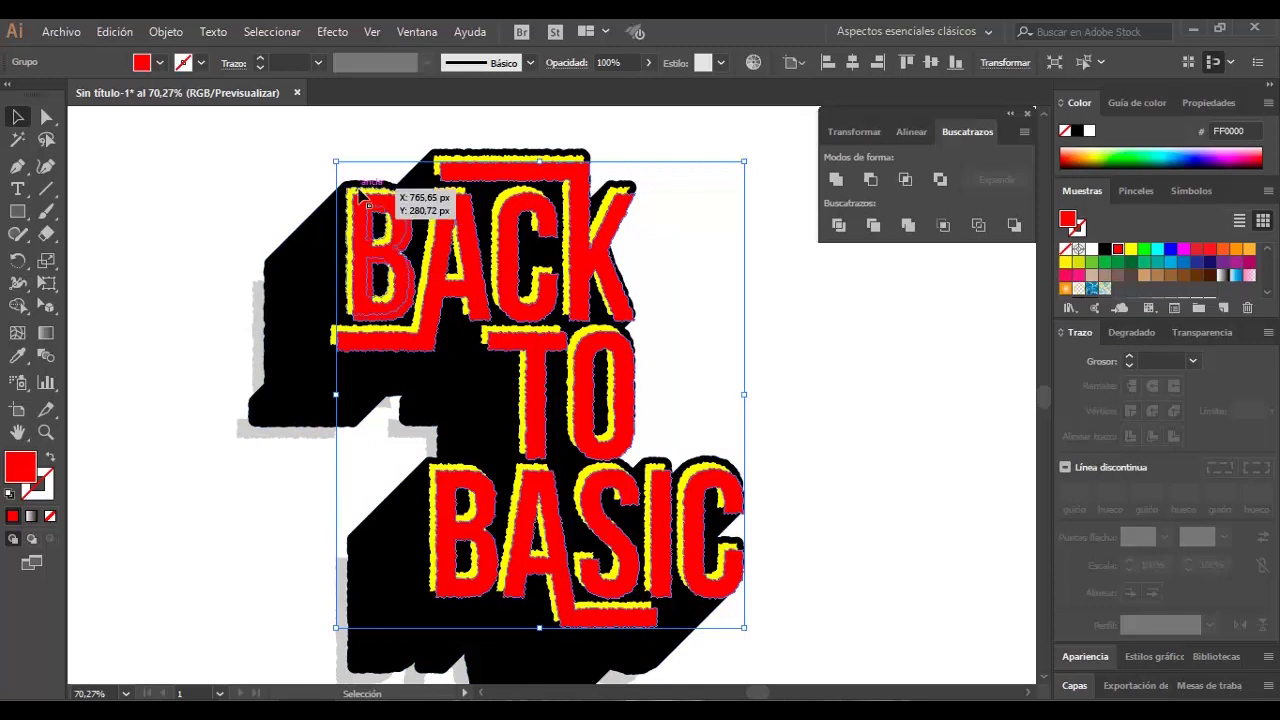
- Divide the yellow outline and red letters in Pathfinder and ungroup the resulting pieces
click(366, 201)
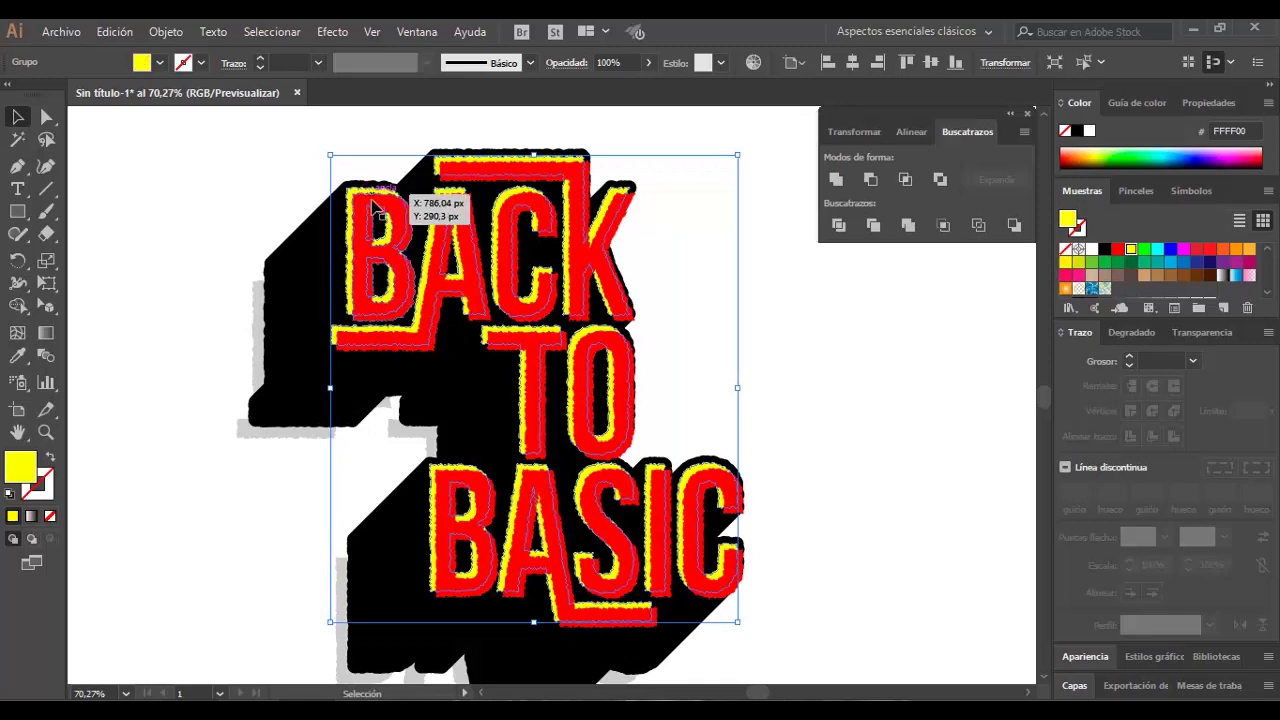
shift+click(377, 212)
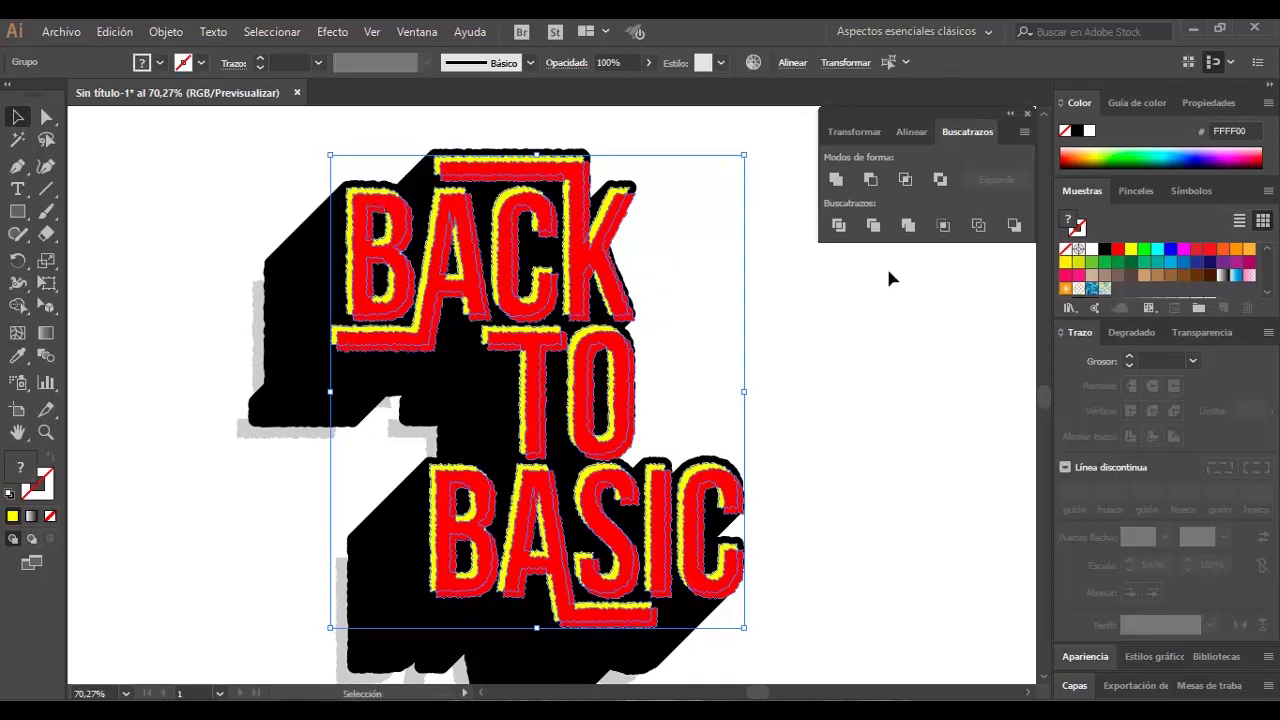
click(838, 226)
right_click(576, 201)
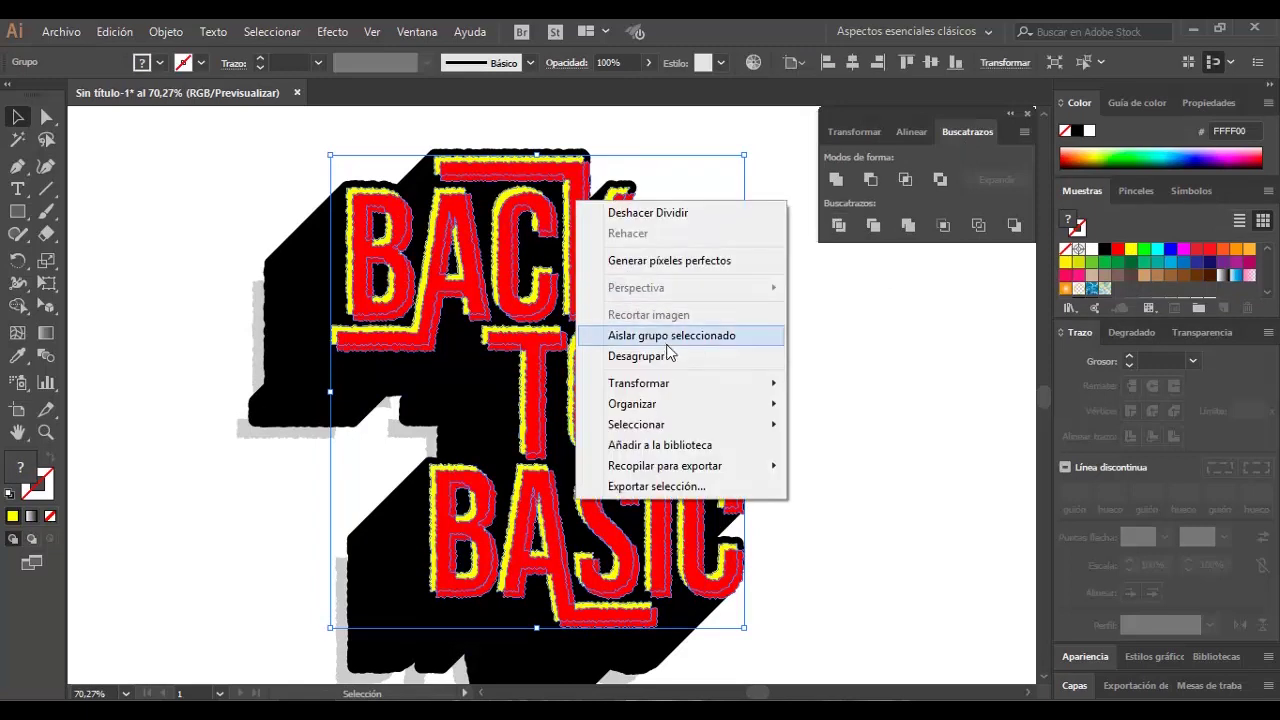
click(670, 356)
click(773, 300)
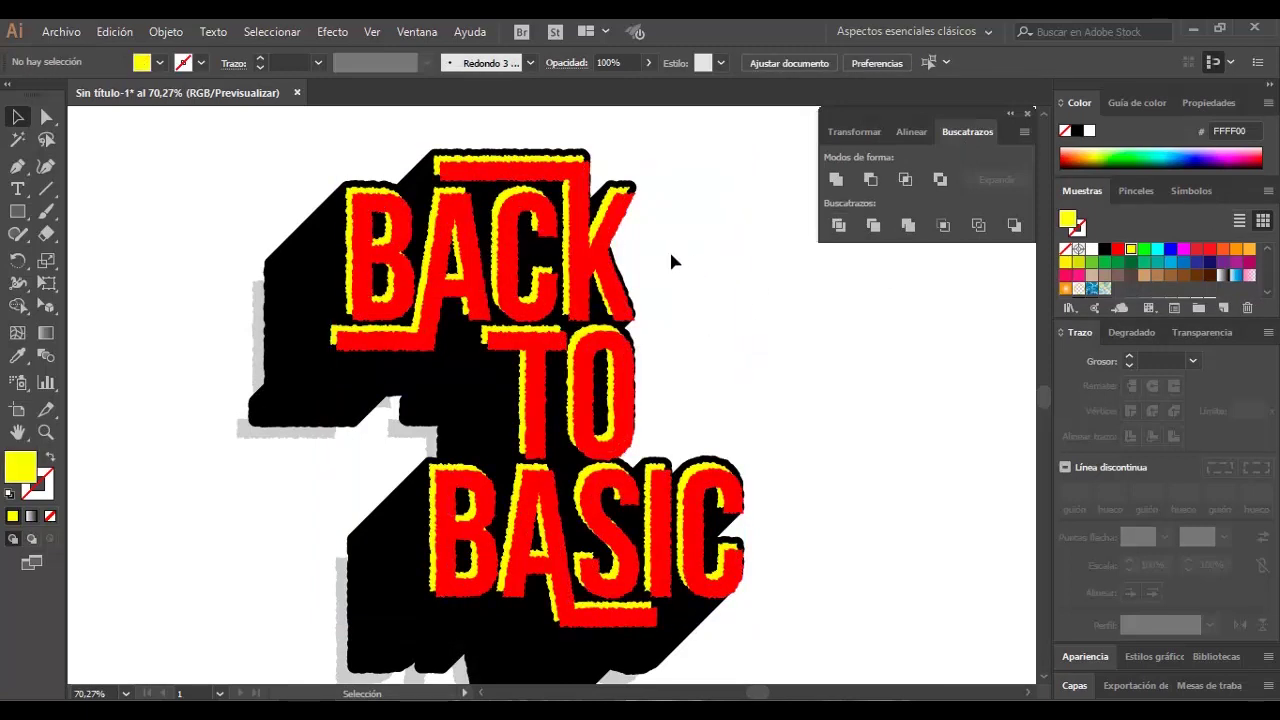
click(589, 263)
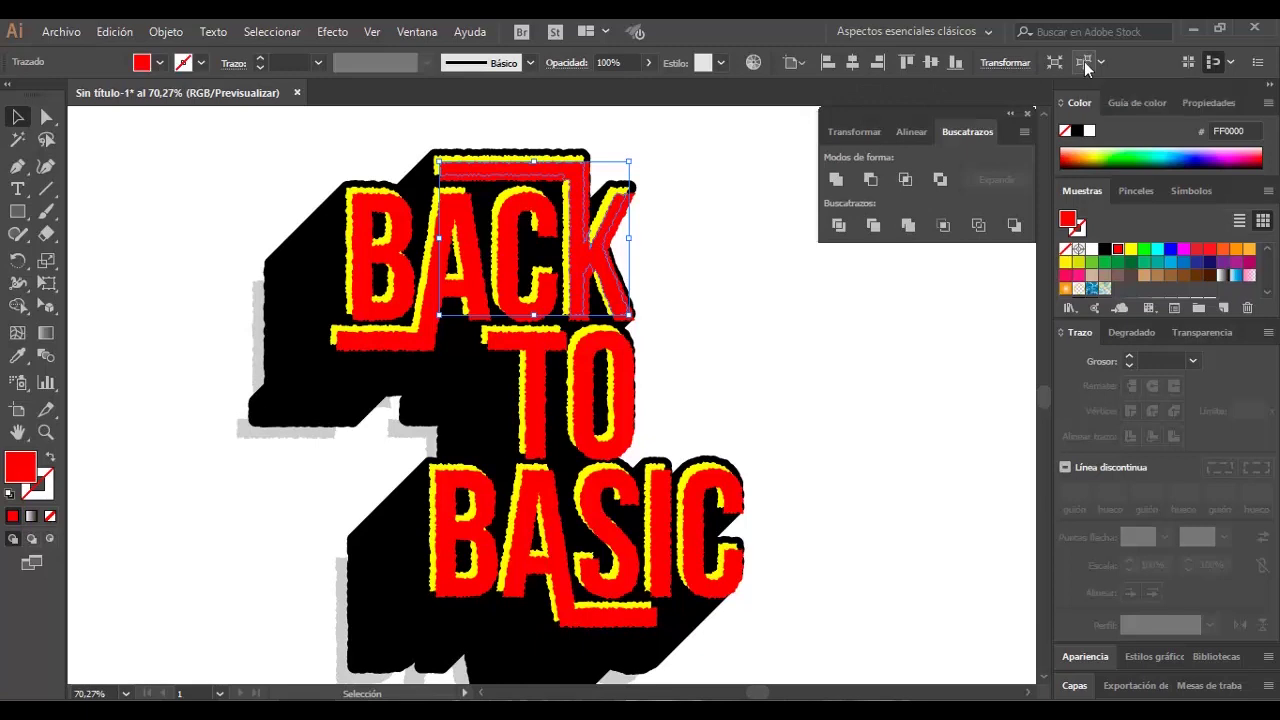
- Select all shapes with the same red fill and delete them
click(270, 32)
mouse_move(410, 210)
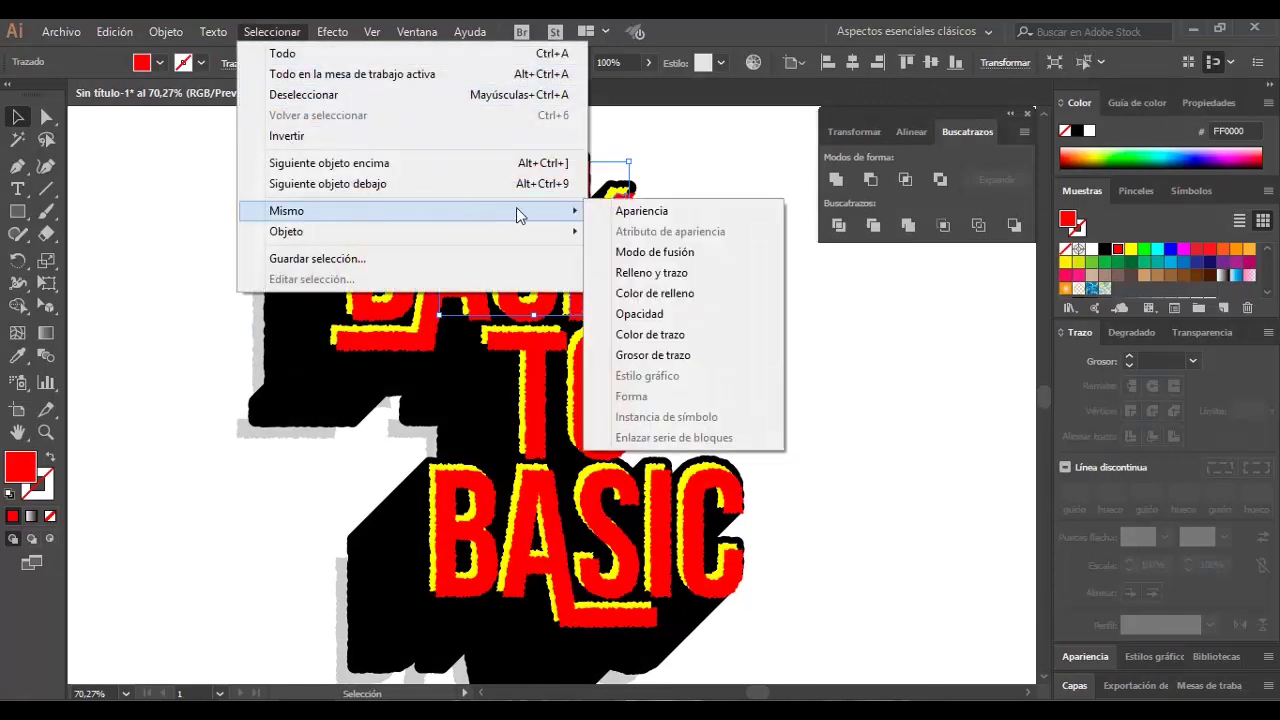
click(701, 292)
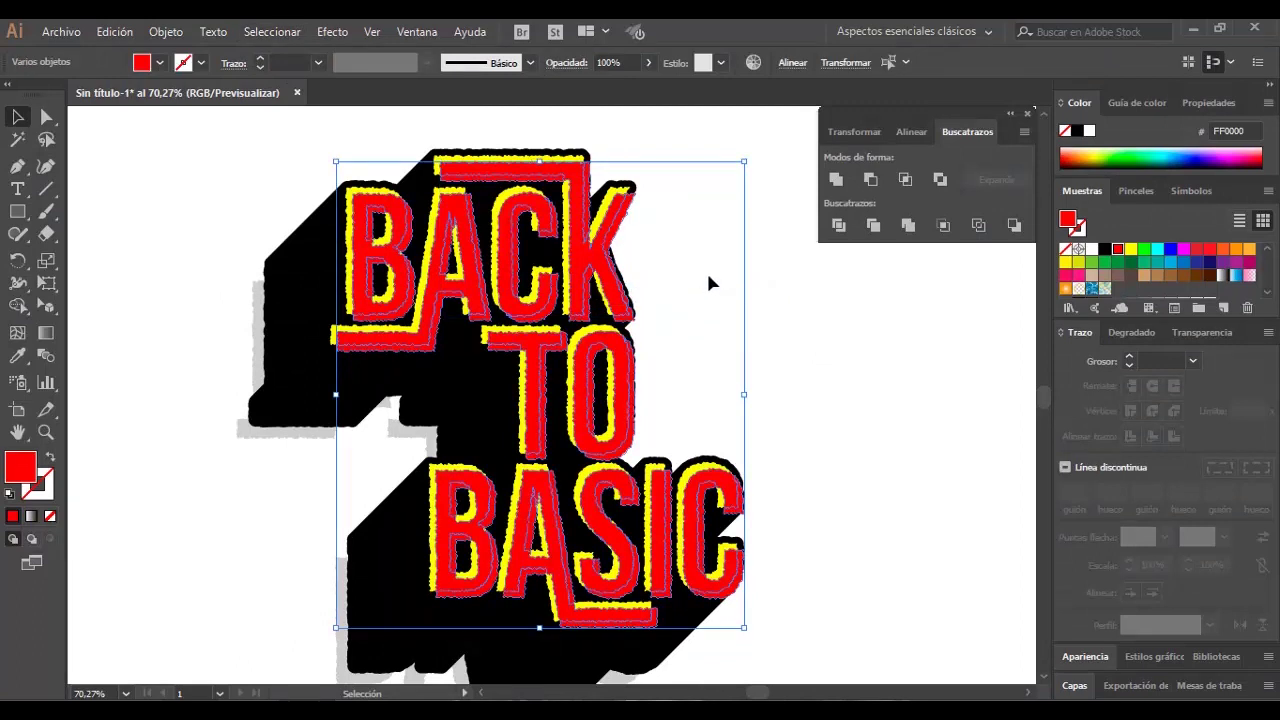
key(Delete)
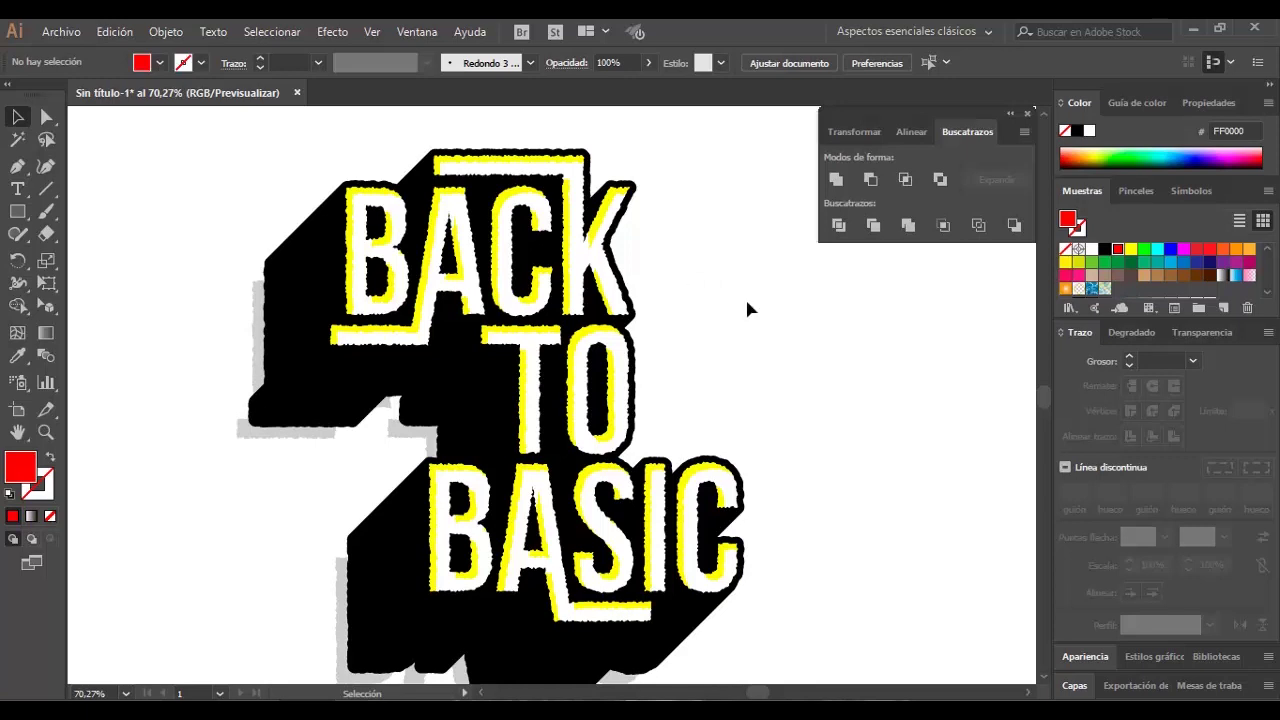
- Select the yellow offset pieces by shared fill and apply a swatch to the lettering group
click(552, 162)
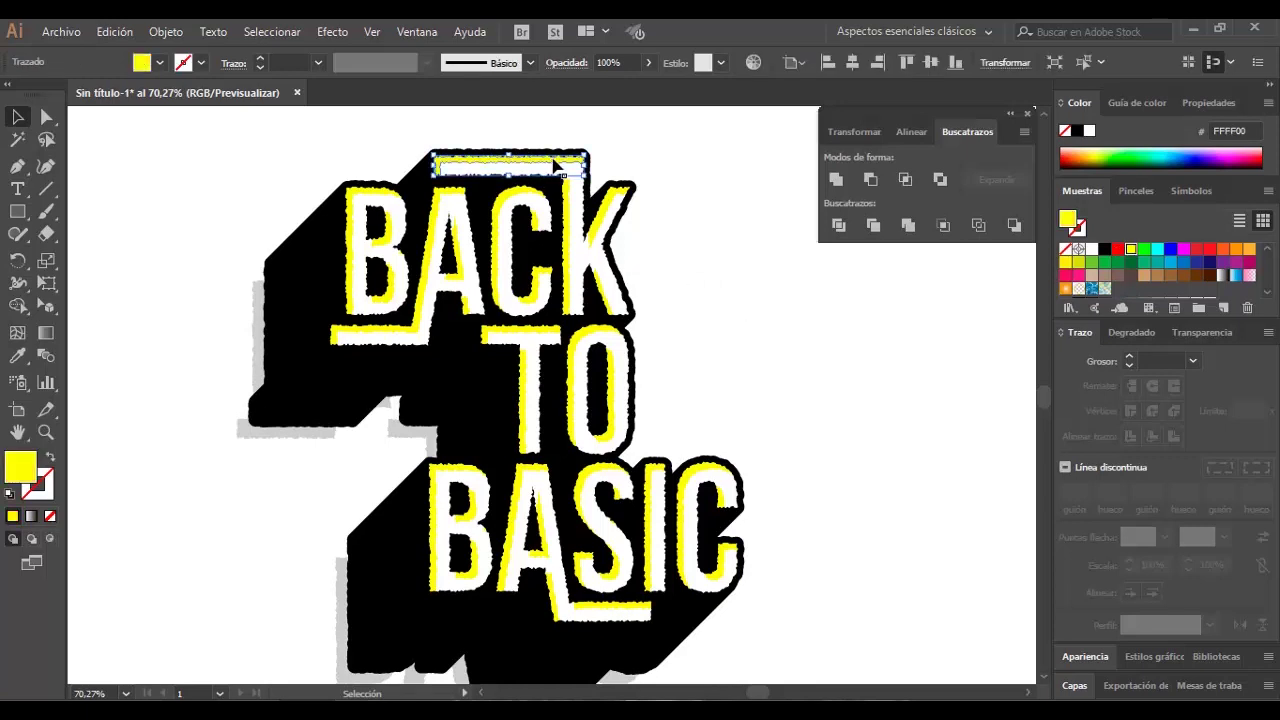
click(1083, 61)
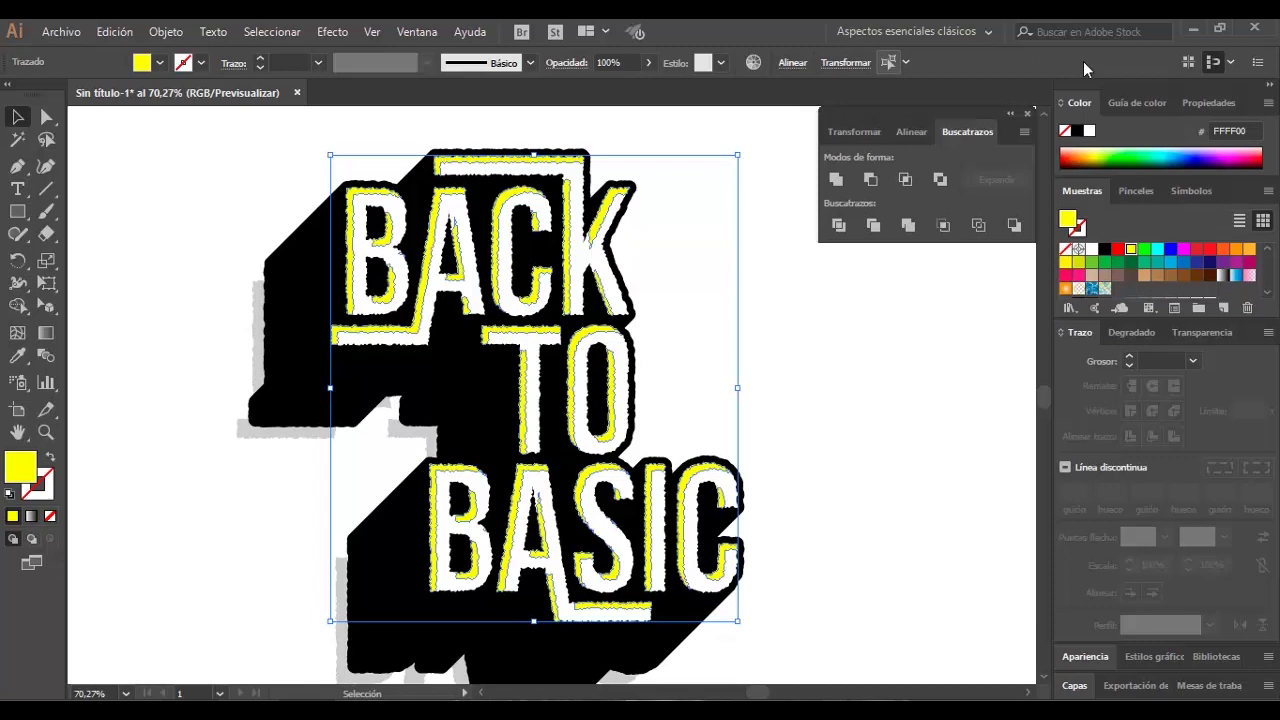
key(a)
key(v)
click(551, 149)
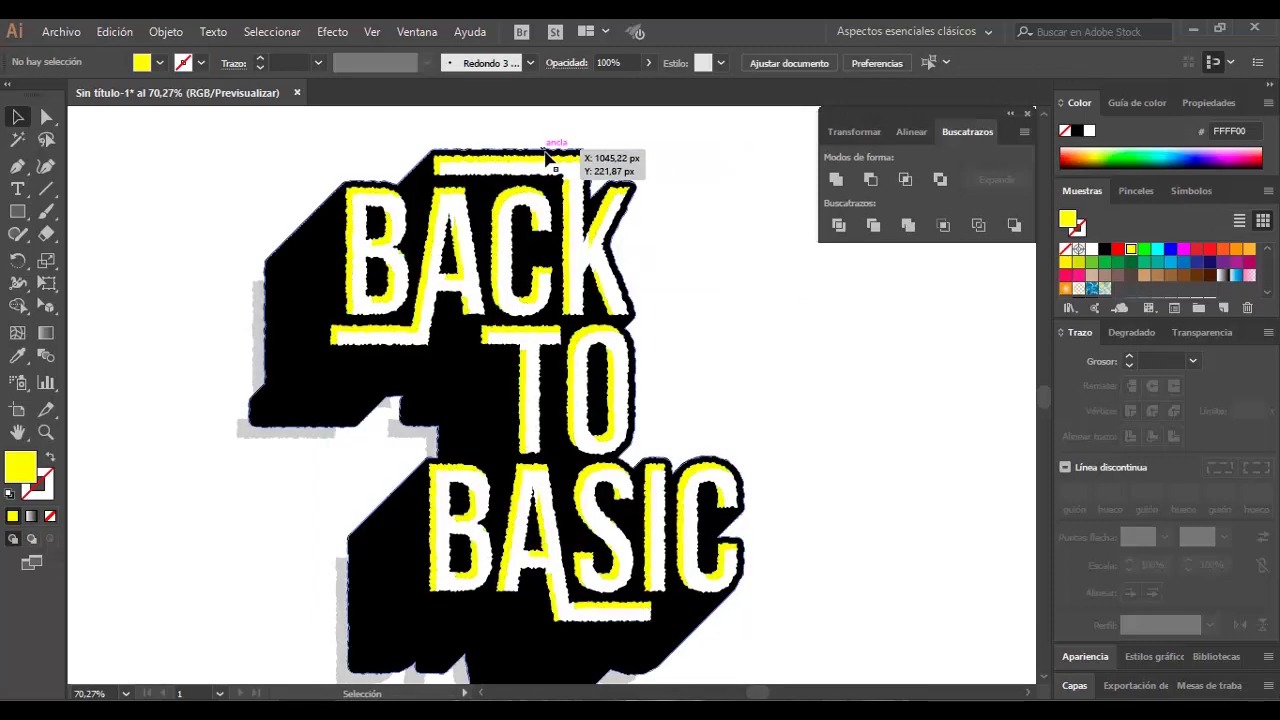
click(557, 166)
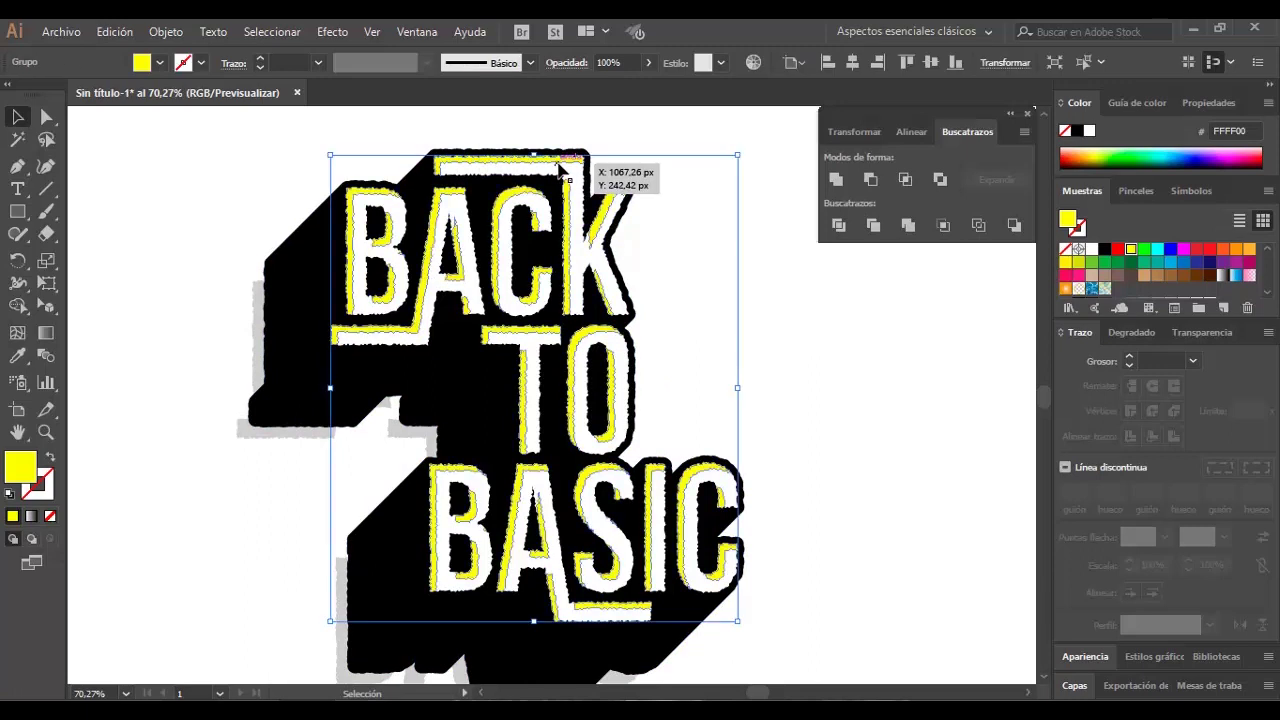
click(835, 317)
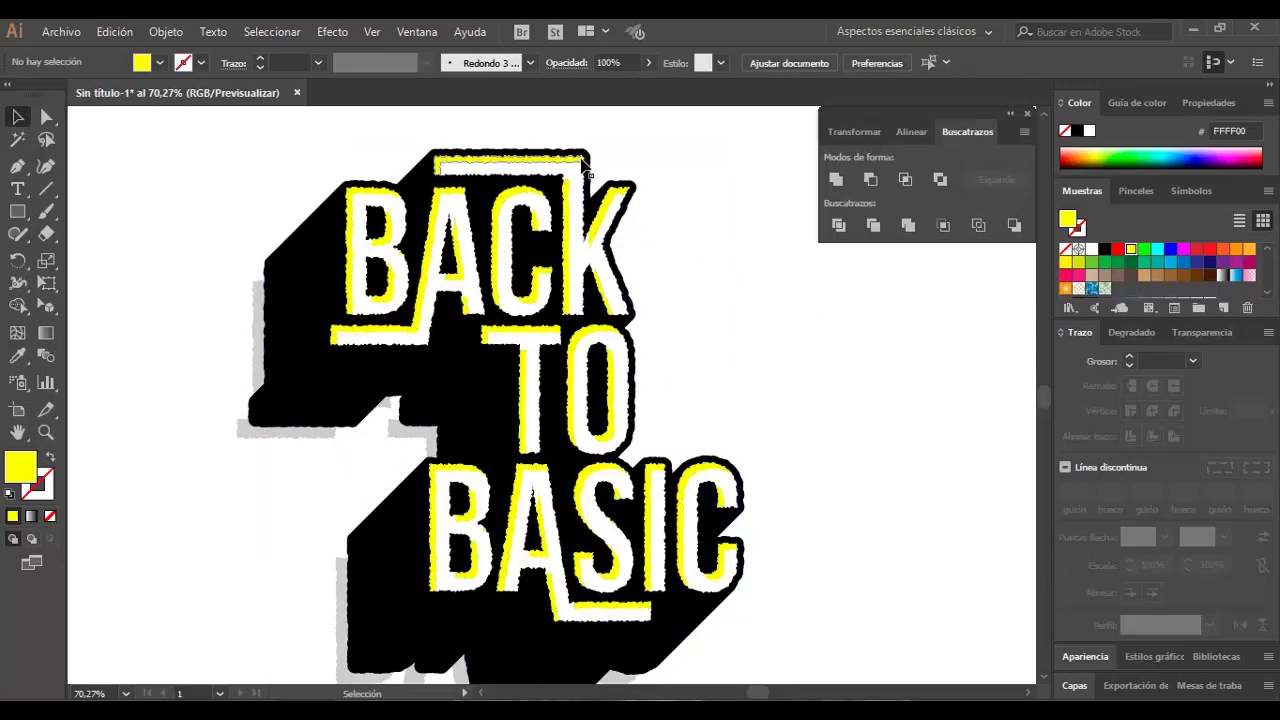
click(552, 168)
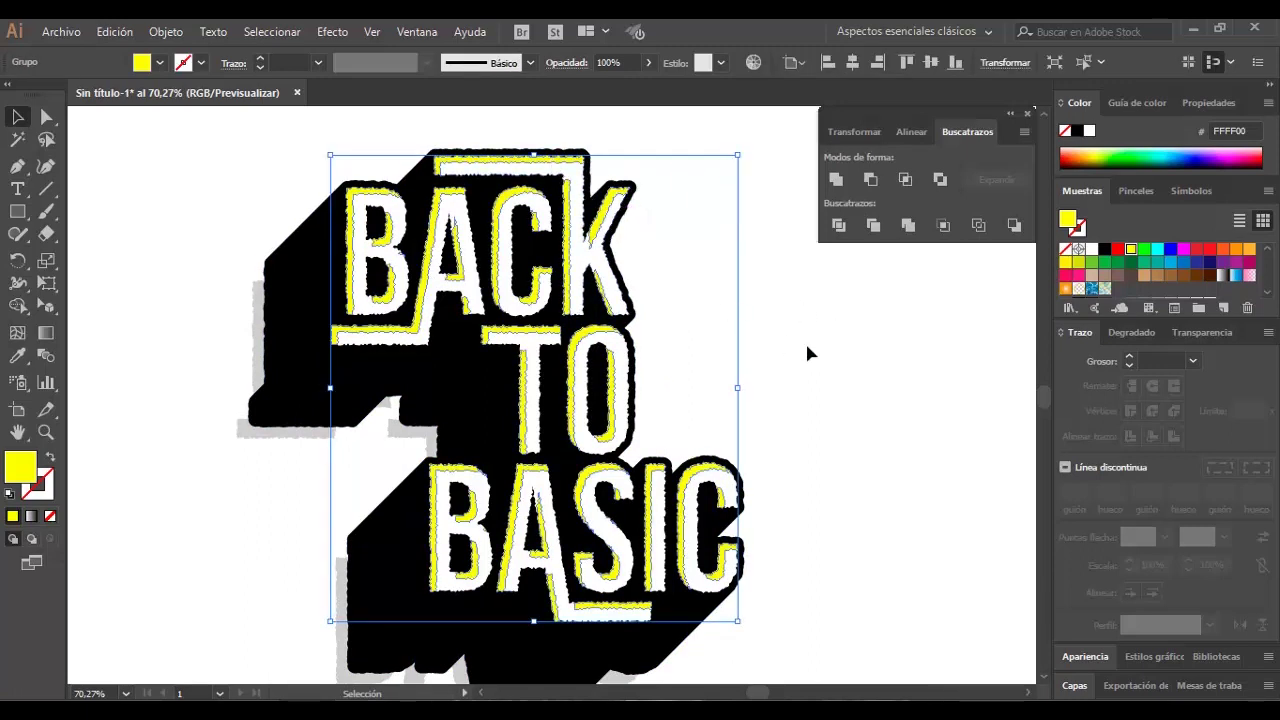
scroll(1200, 290, down, 2)
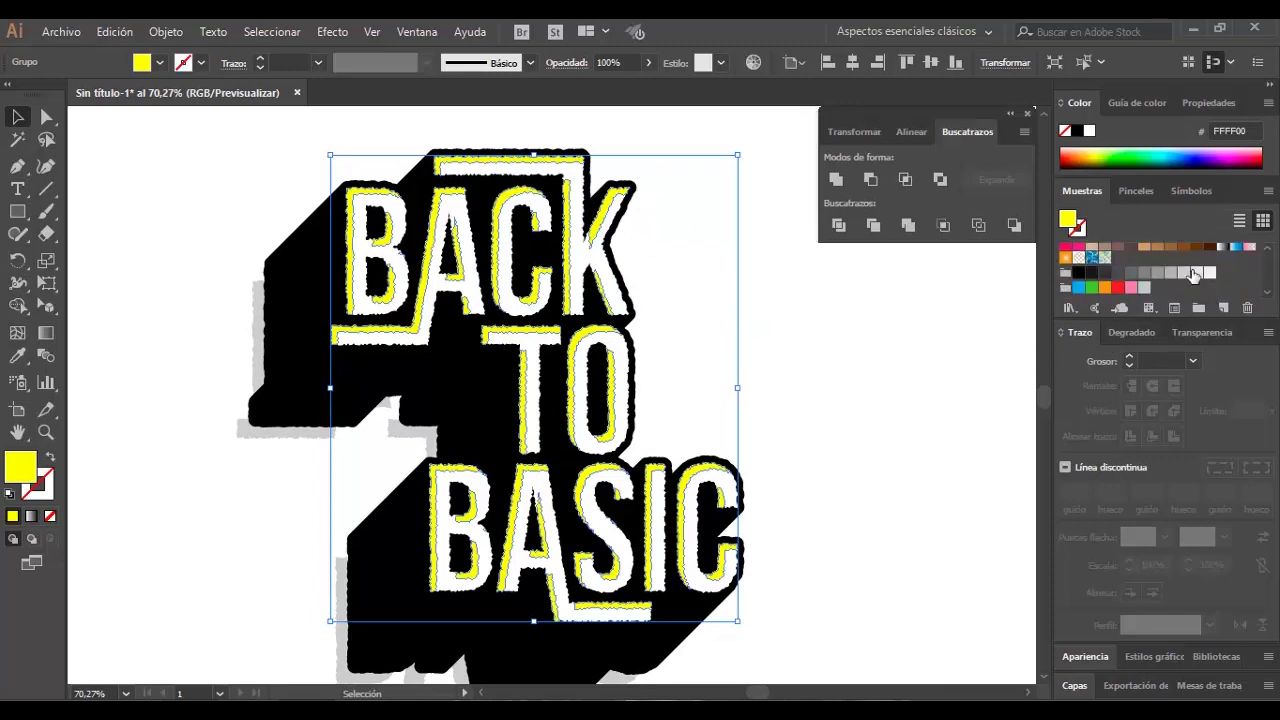
click(1158, 273)
click(968, 320)
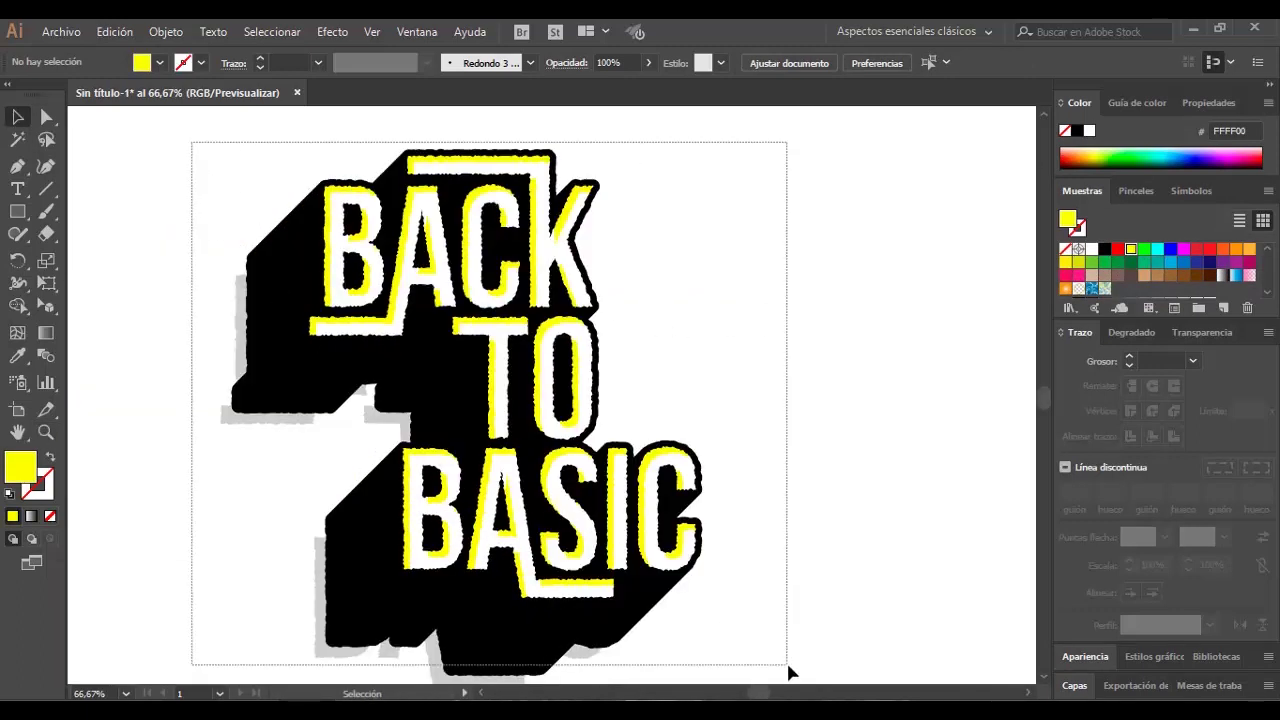
- Select all artwork and shear it with Free Transform so the lettering slants downward right
key(ctrl+a)
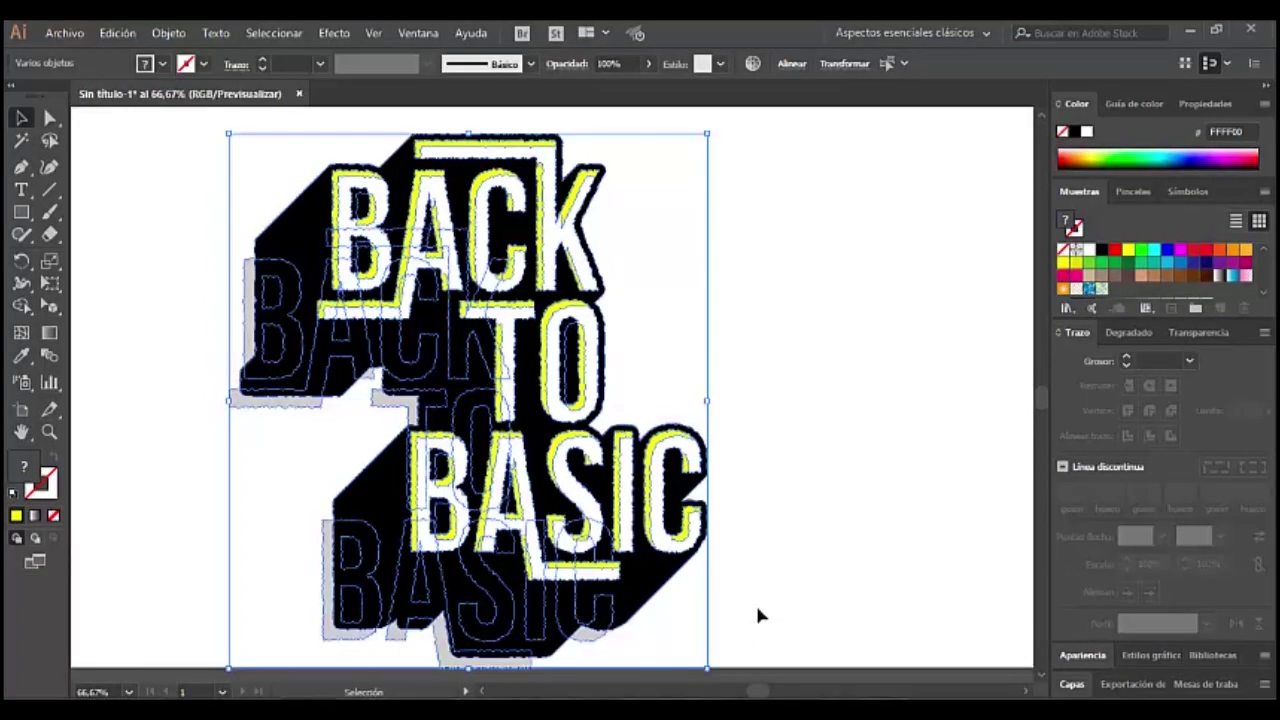
key(e)
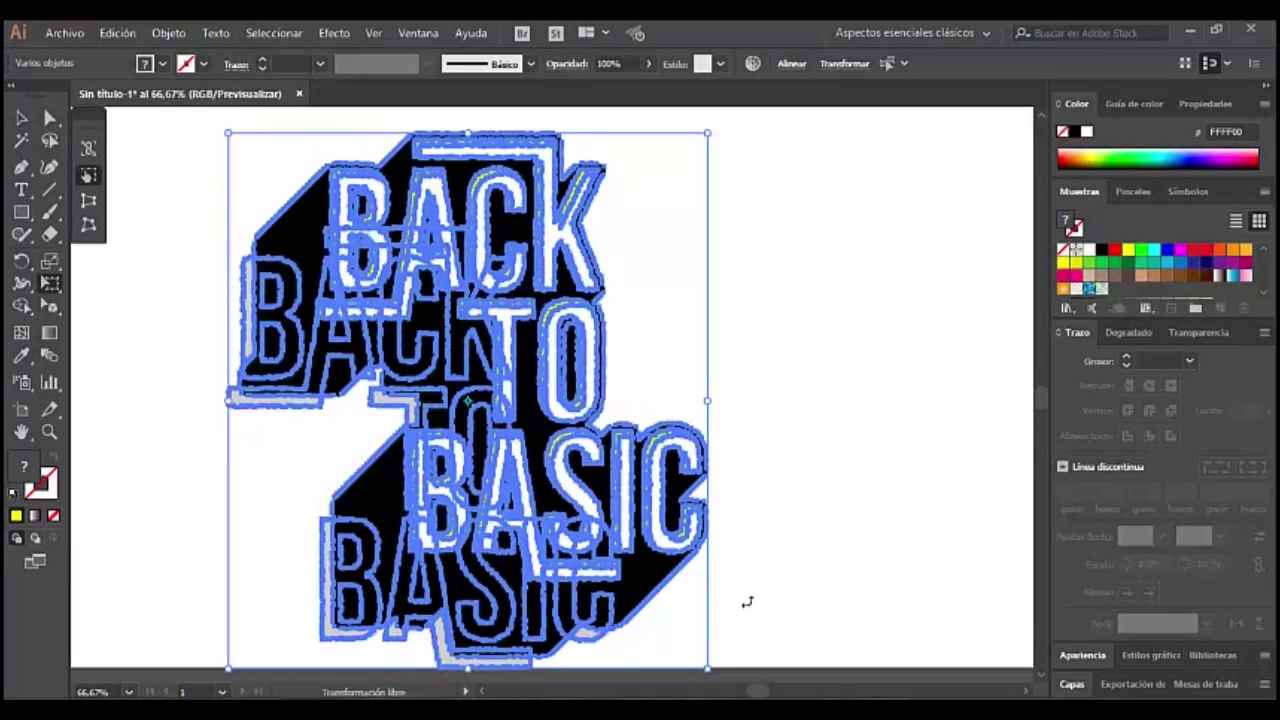
scroll(720, 398, down, 1)
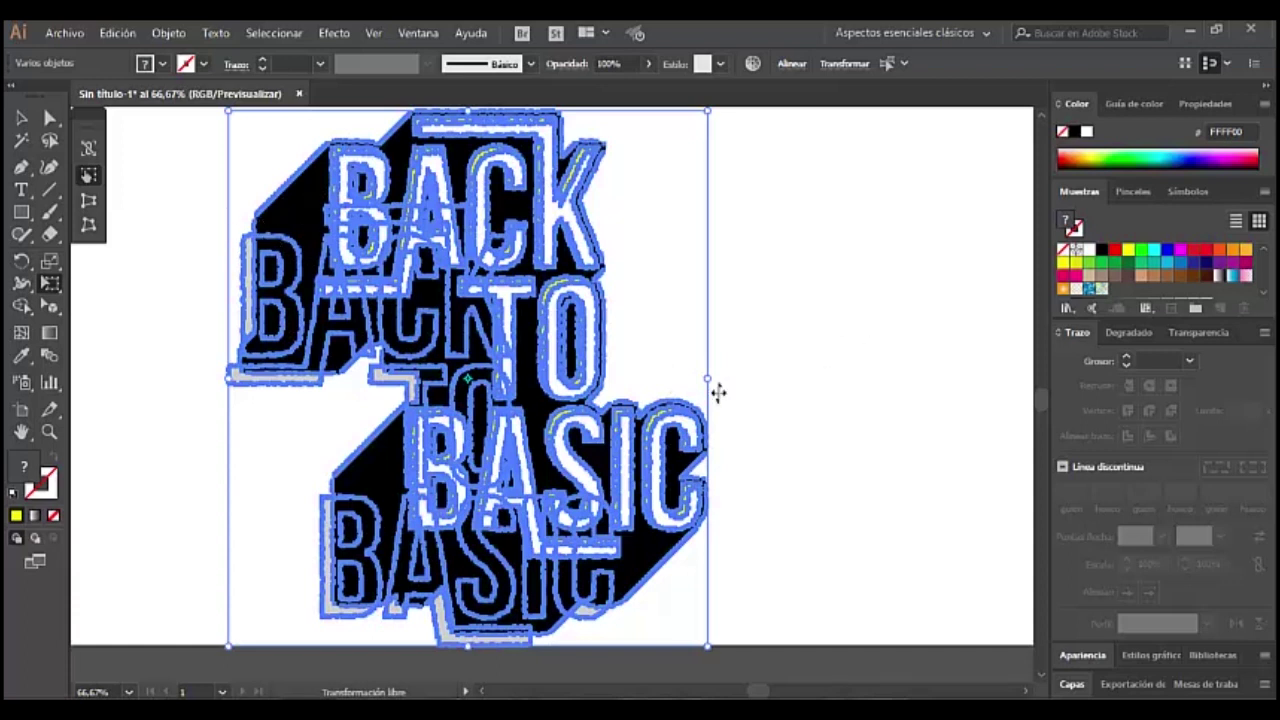
drag(718, 392, 698, 510)
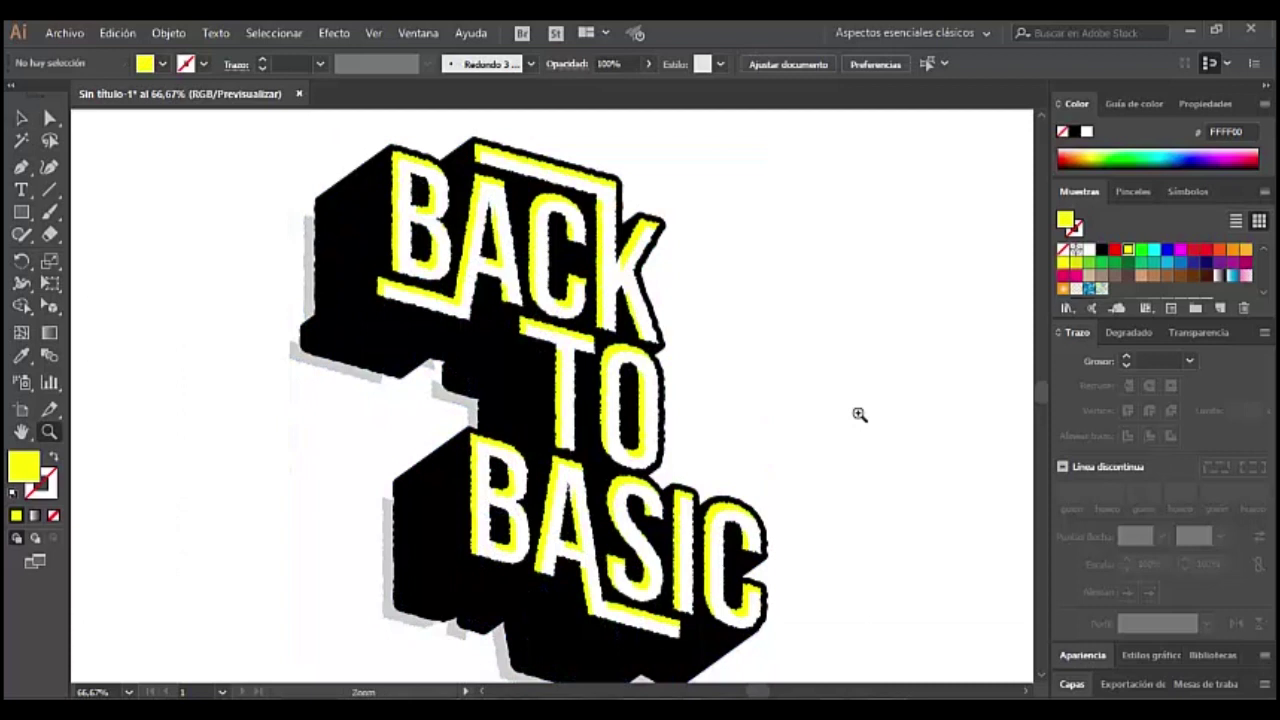
- Draw a yellow rectangle covering the artboard and send it behind the lettering
alt+click(743, 429)
alt+click(657, 429)
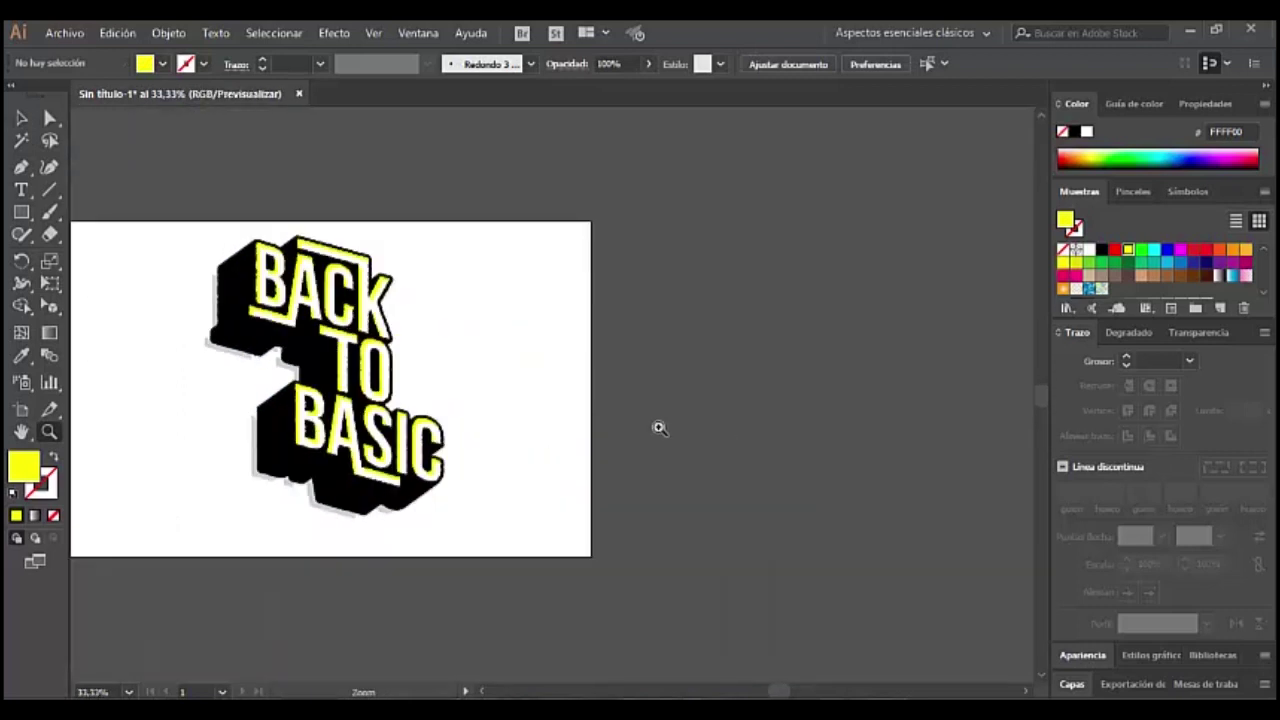
key(v)
key(m)
drag(157, 229, 753, 563)
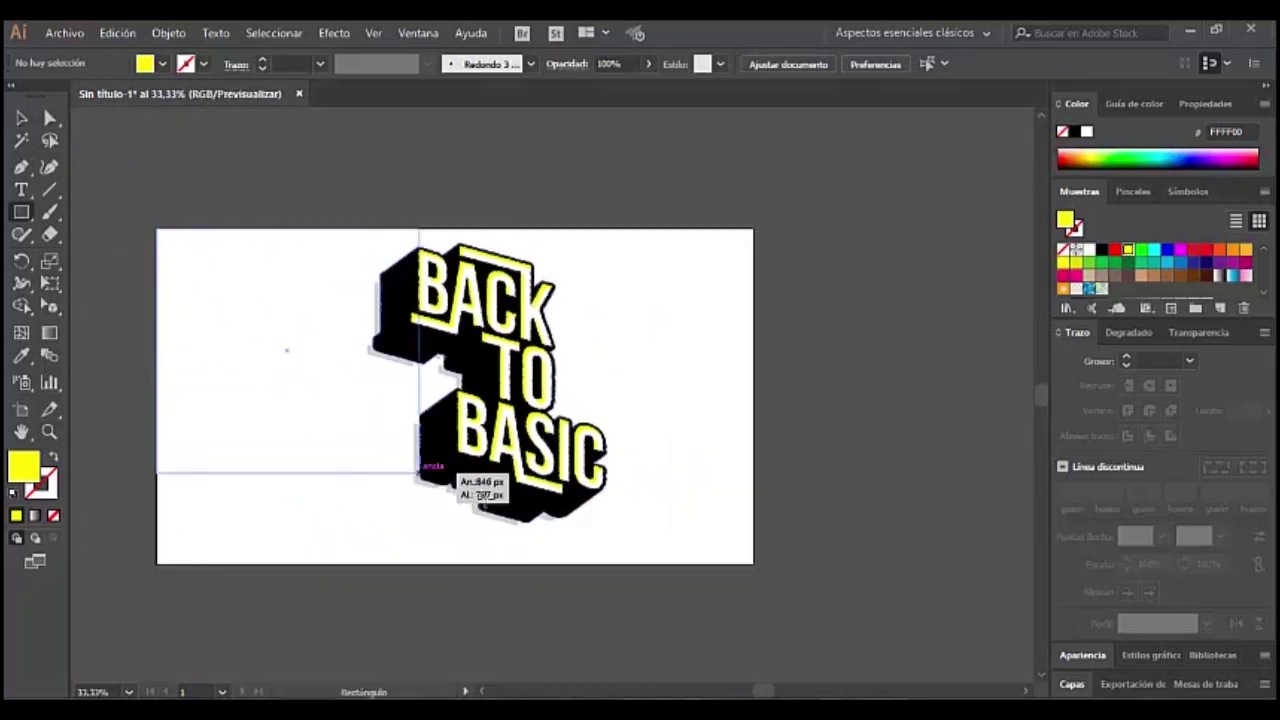
key(ctrl+shift+bracketleft)
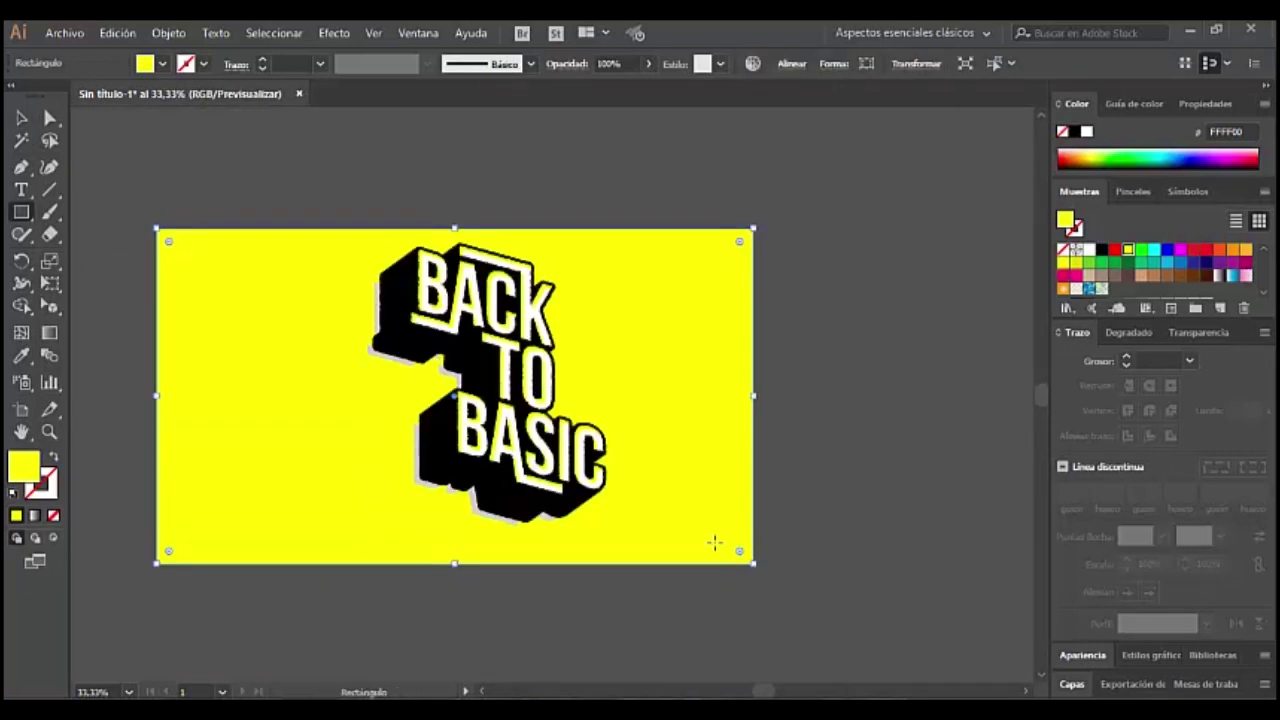
- Colour the shadow copy orange and offset it down-left behind the lettering
key(v)
scroll(378, 340, down, 1)
drag(378, 340, 378, 270)
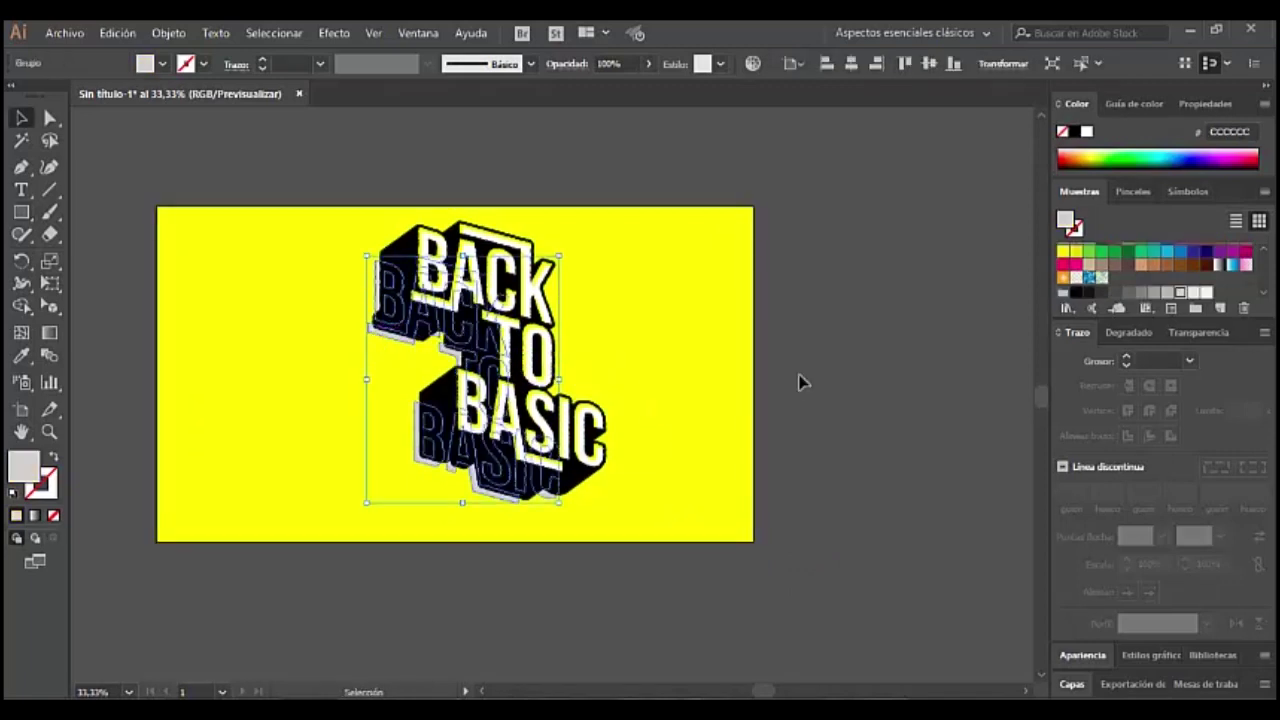
scroll(960, 340, up, 1)
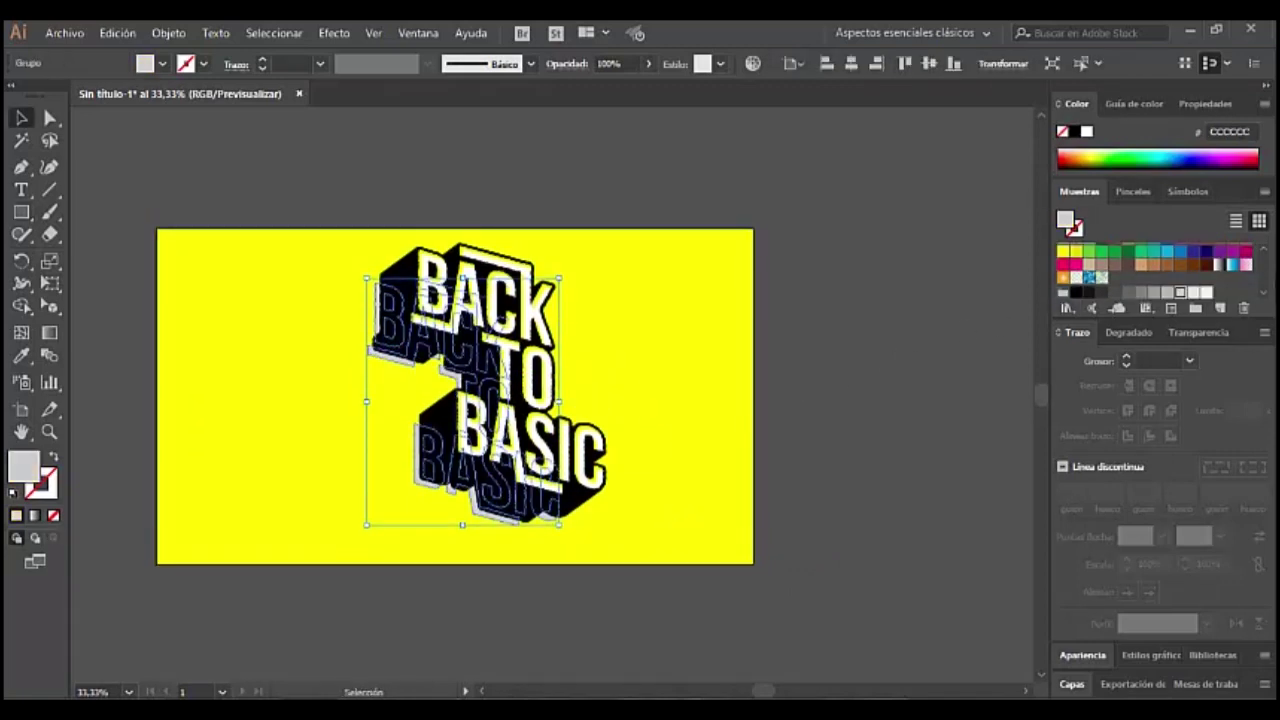
scroll(1250, 270, up, 2)
click(1245, 250)
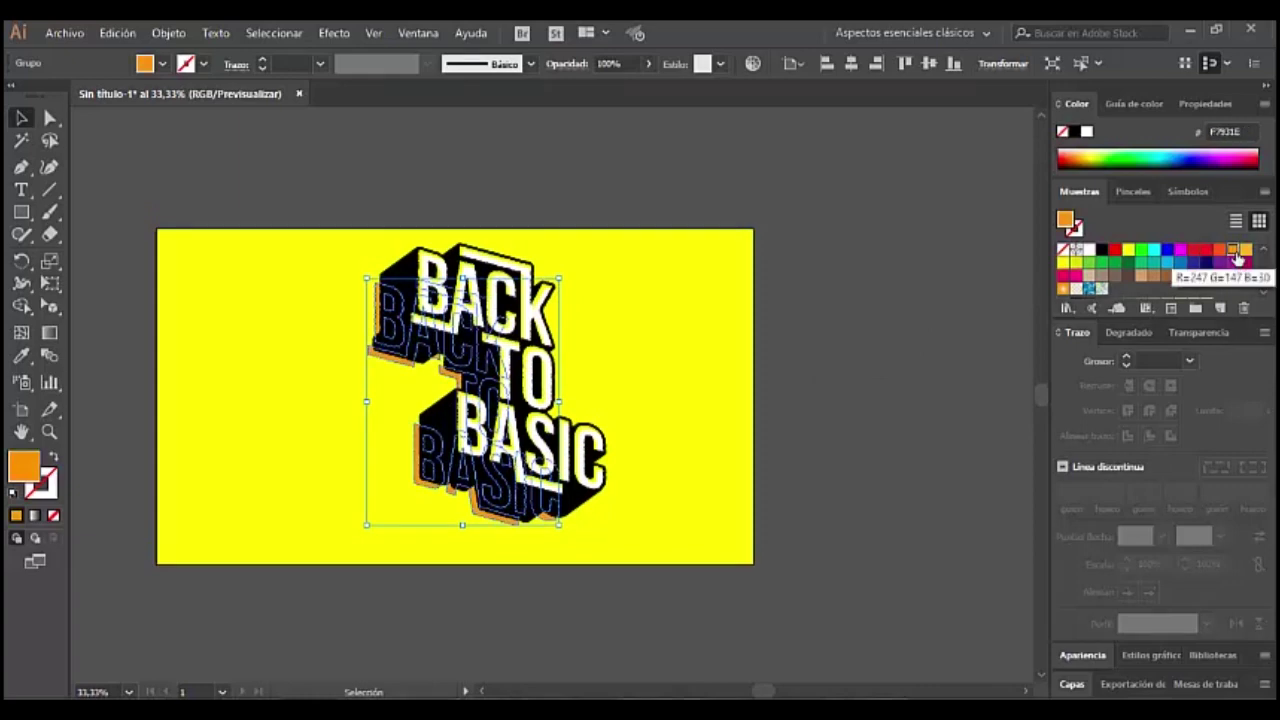
scroll(920, 306, down, 1)
drag(560, 291, 520, 312)
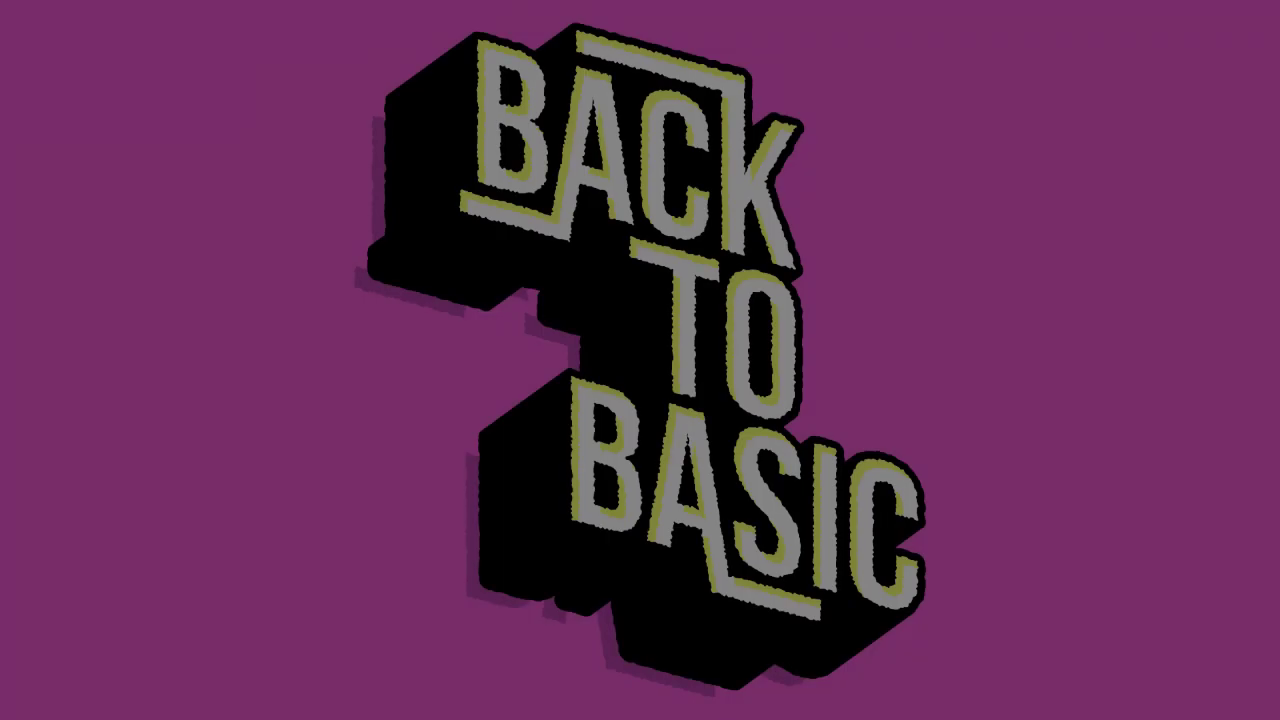